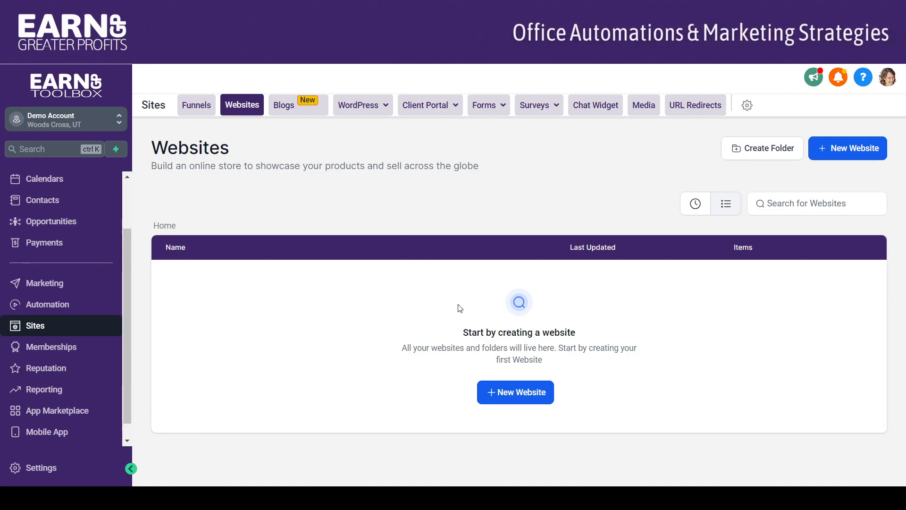
Create a new website from blank named "Test Website".
left_click(506, 393)
left_click(366, 287)
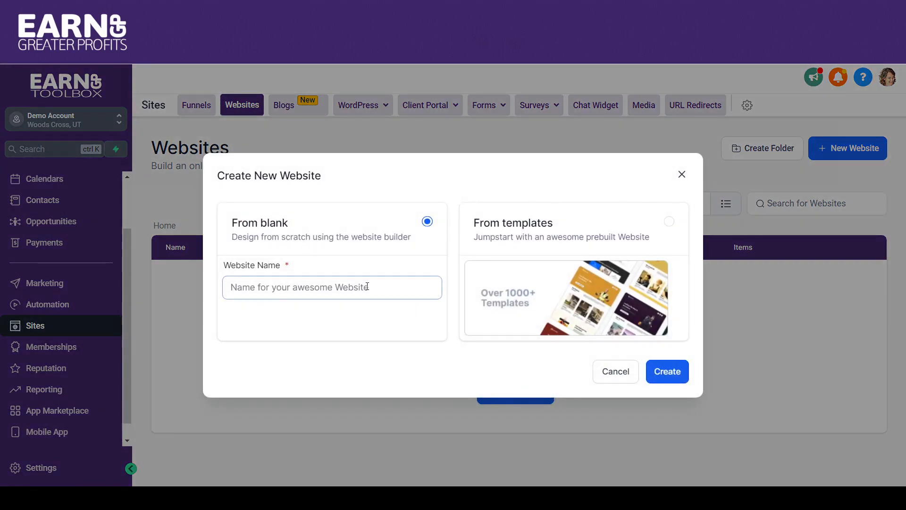
type("Test Website")
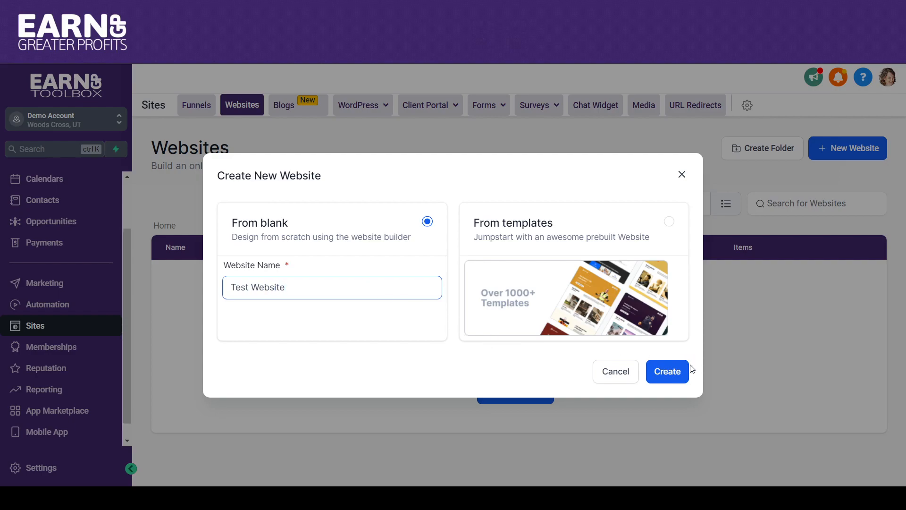
left_click(674, 373)
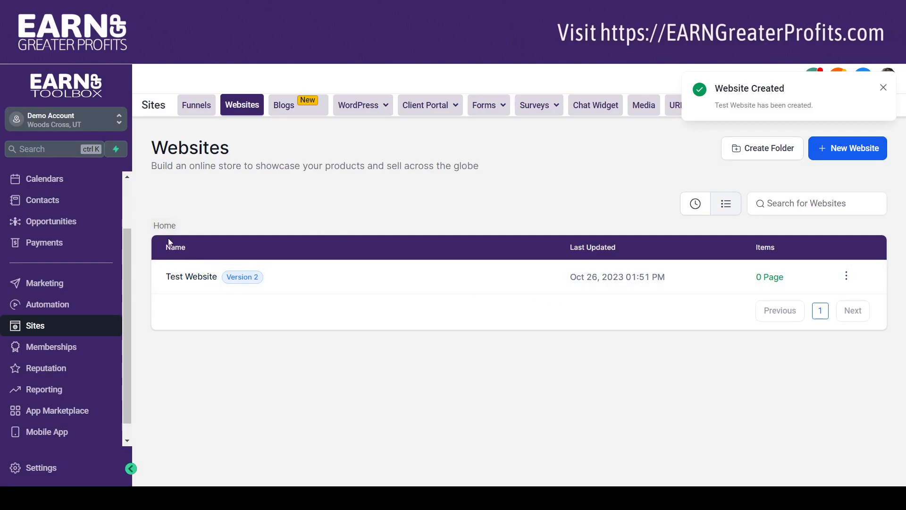
Open Test Website and add a new page named "Home" with the path "/home".
left_click(188, 278)
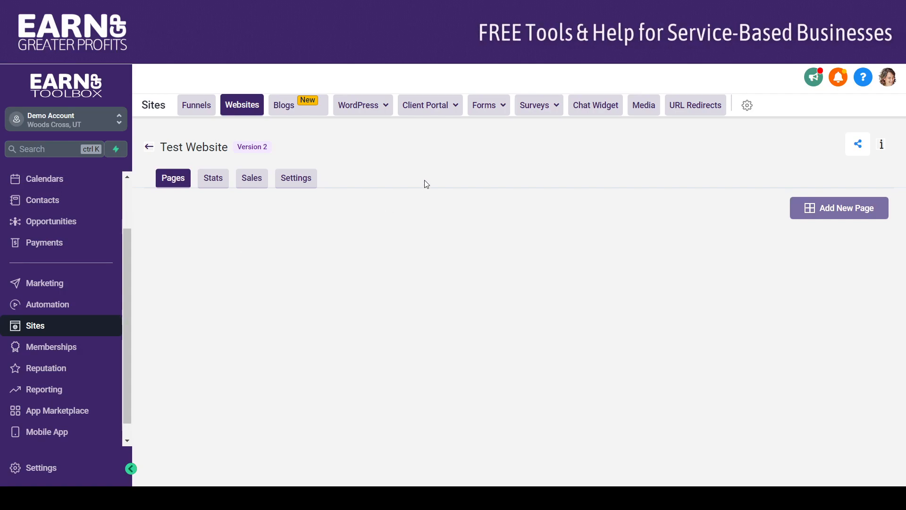
left_click(857, 209)
left_click(311, 151)
type("Home")
left_click(305, 198)
type("/home")
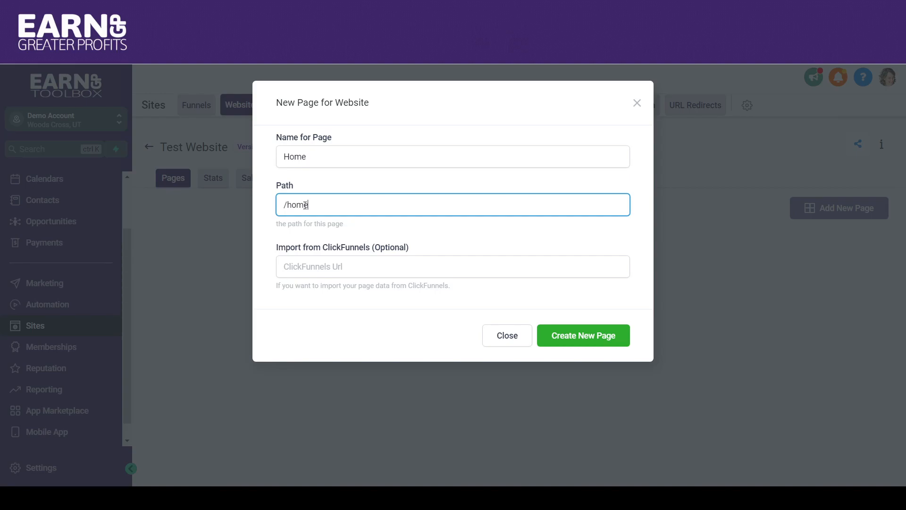
left_click(542, 343)
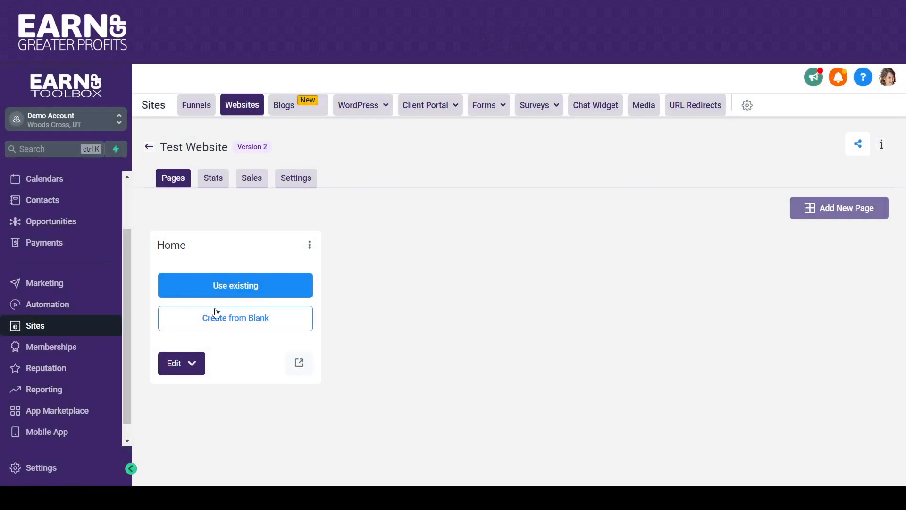
left_click(239, 293)
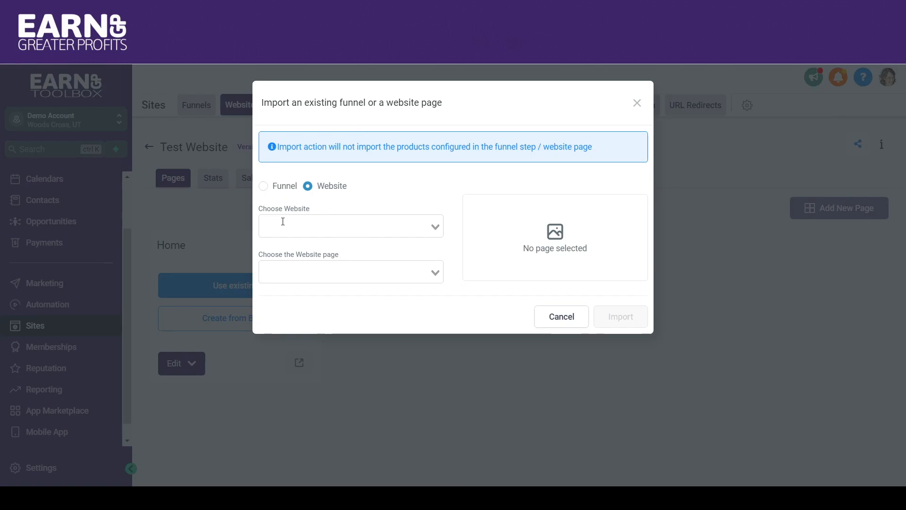
left_click(326, 227)
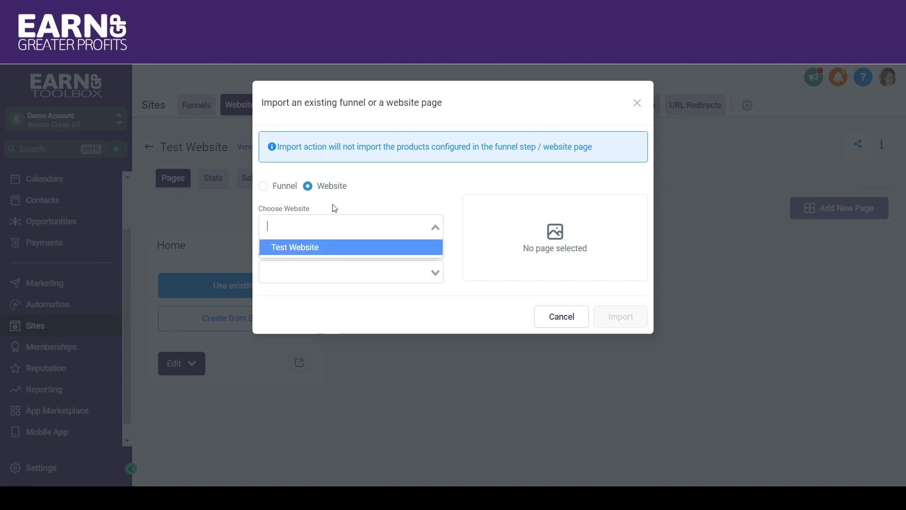
left_click(334, 209)
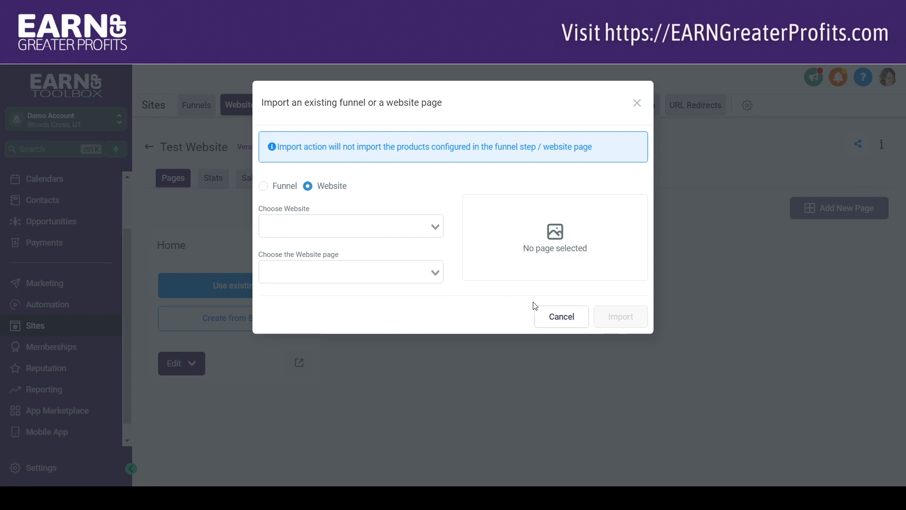
left_click(562, 316)
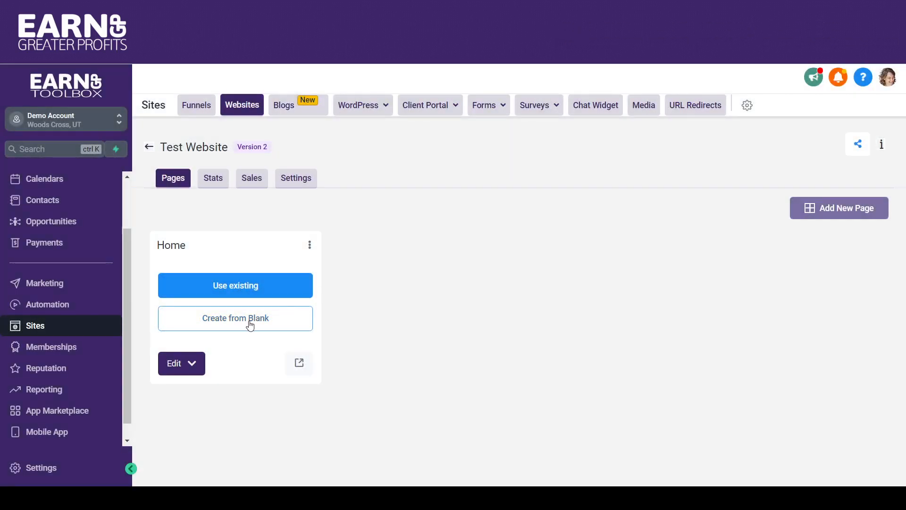
Start building the Home page from blank in the page editor.
left_click(249, 323)
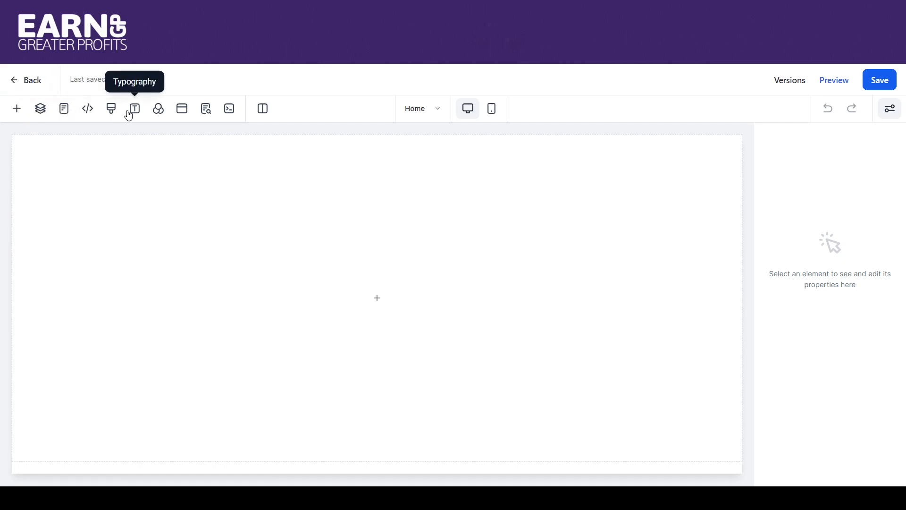
left_click(15, 111)
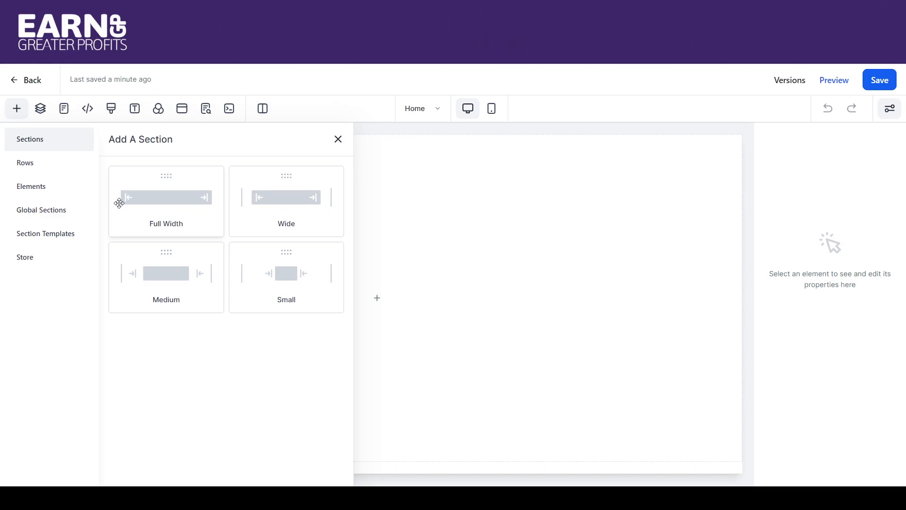
left_click(55, 216)
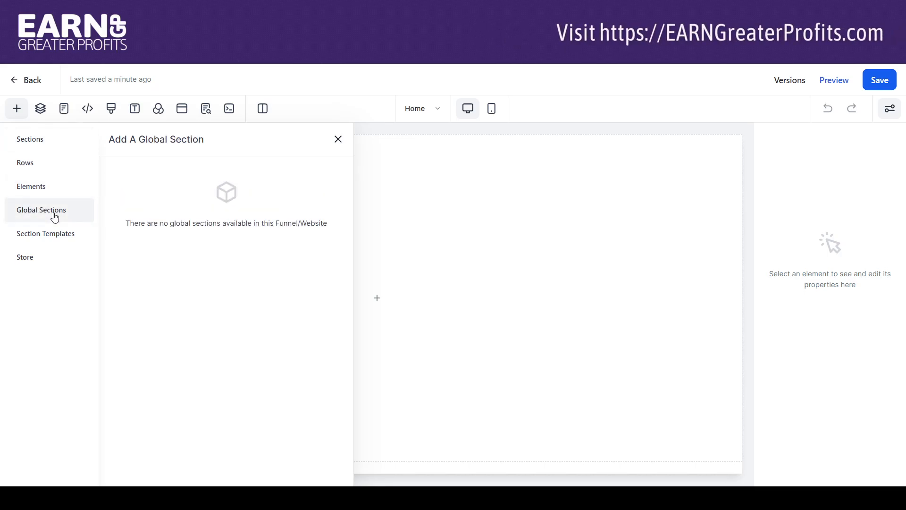
left_click(25, 262)
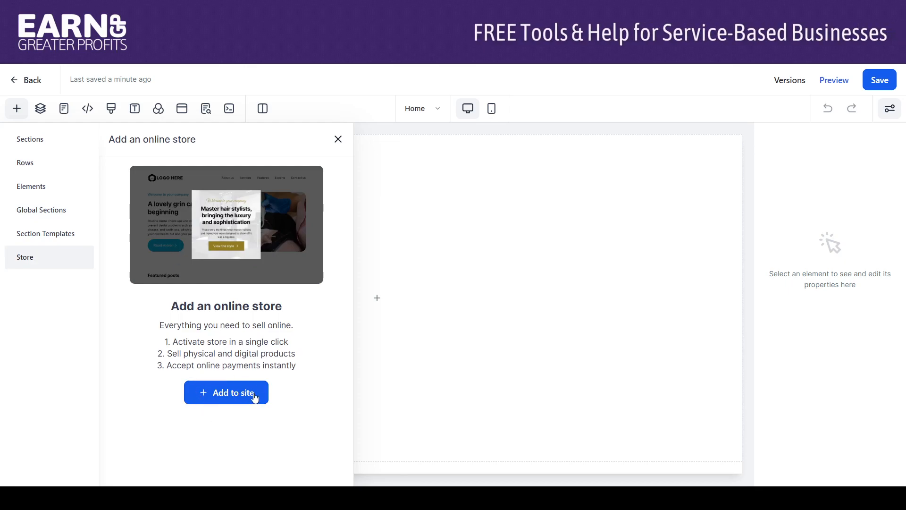
left_click(338, 139)
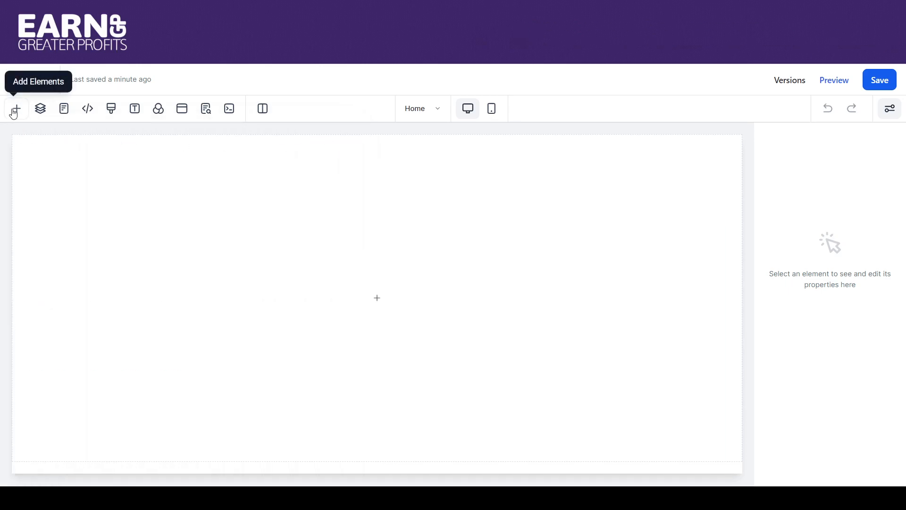
Add a full-width section at the top of the blank Home page.
left_click(15, 109)
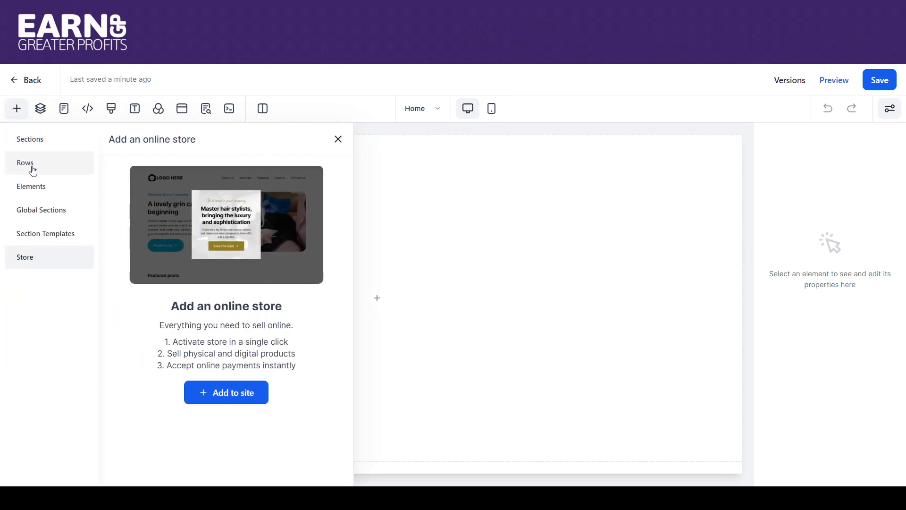
left_click(30, 141)
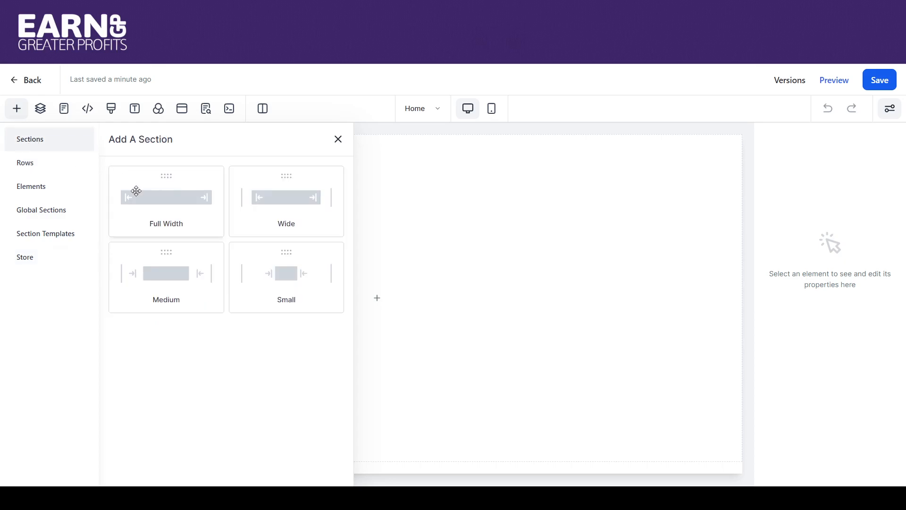
left_click_drag(143, 199, 413, 164)
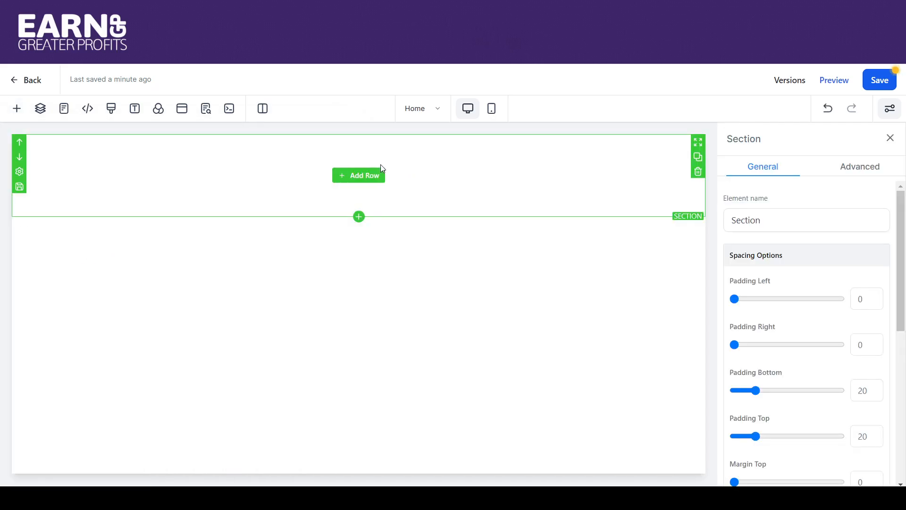
Add a two-column row to the section and widen its first column to take up most of the row.
left_click(370, 177)
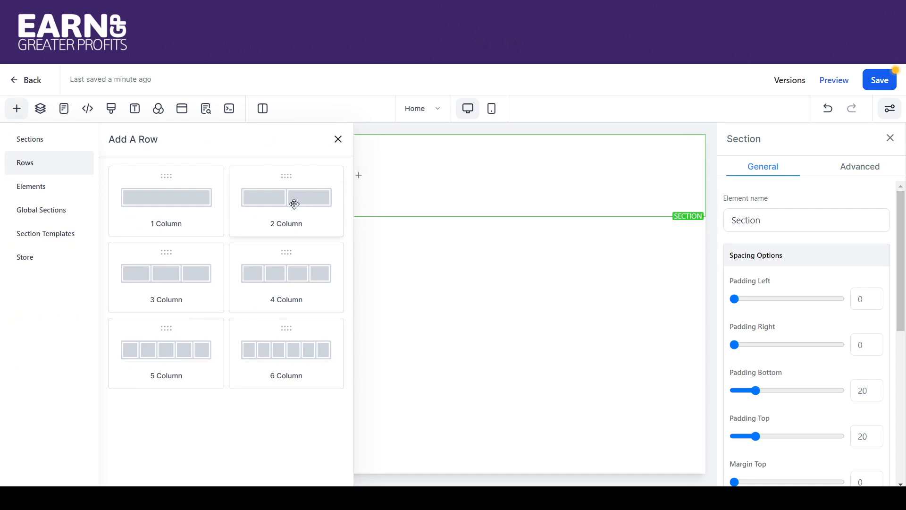
left_click_drag(295, 204, 433, 178)
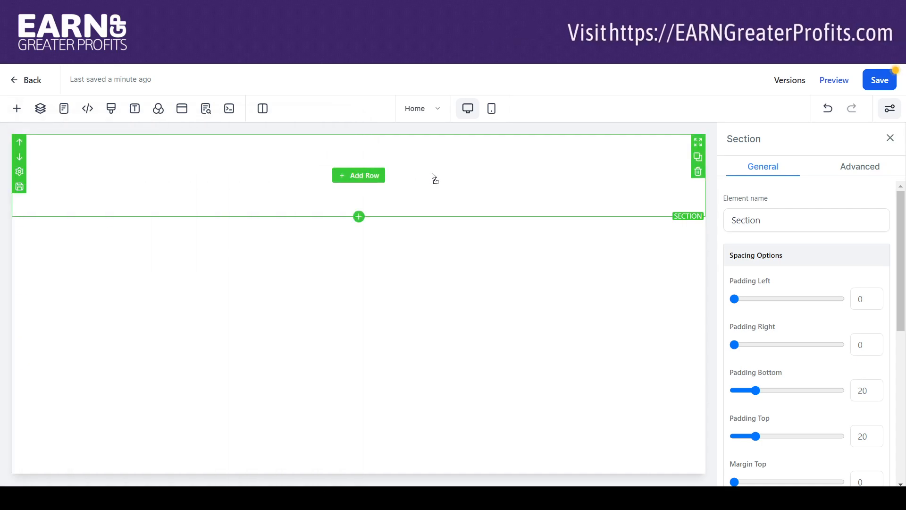
left_click(372, 177)
left_click_drag(313, 192, 375, 186)
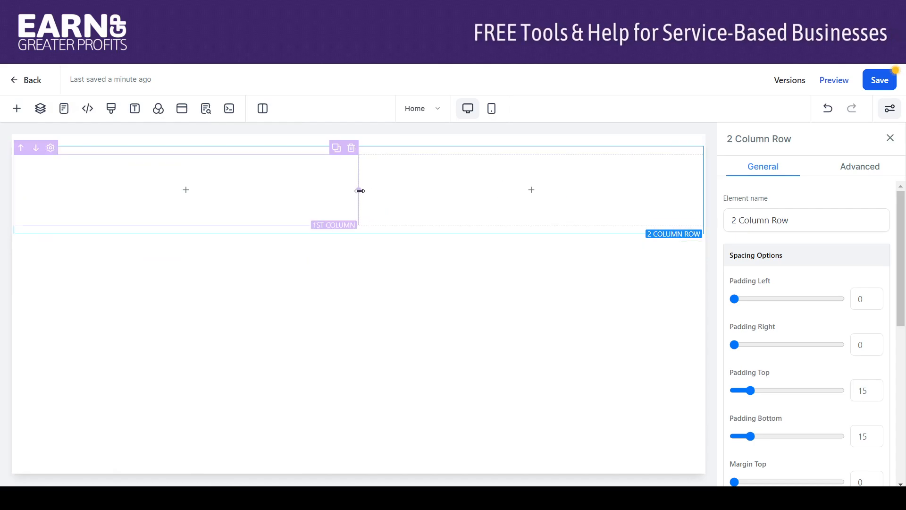
left_click_drag(360, 191, 508, 193)
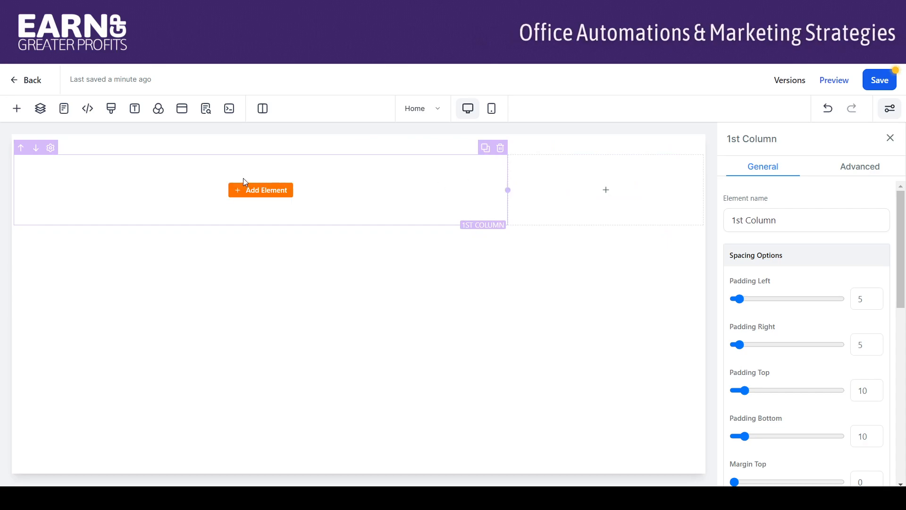
Add a Navigation Menu element to the first column of the row.
left_click(262, 194)
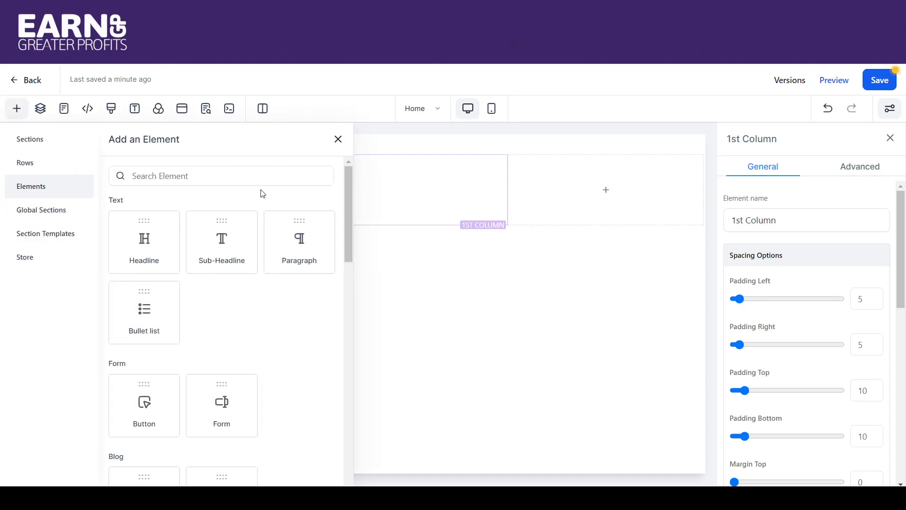
left_click_drag(347, 174, 350, 222)
left_click_drag(349, 226, 333, 385)
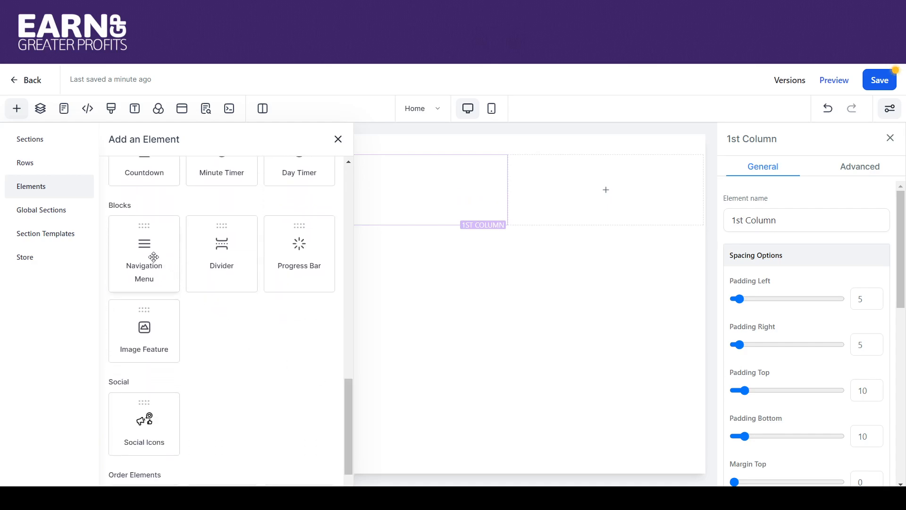
left_click_drag(148, 257, 318, 208)
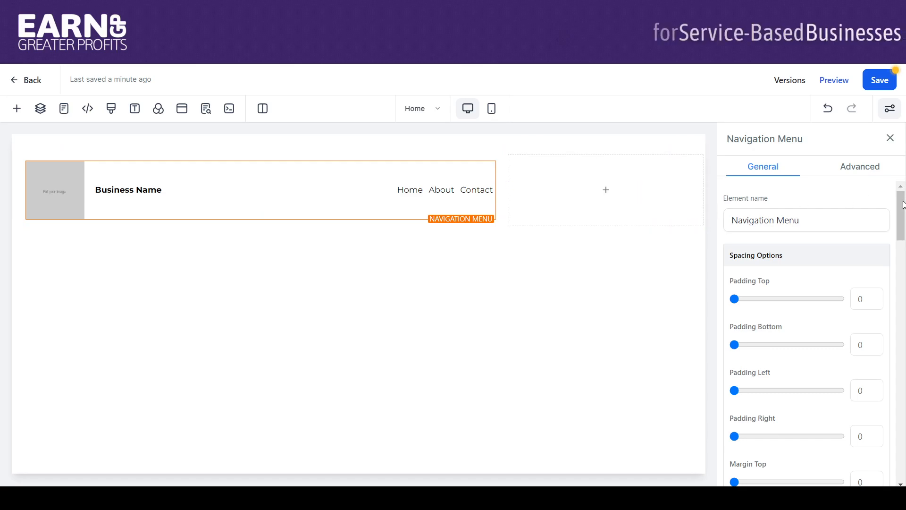
Set the navigation menu's brand logo to EARNToolLogo.jpg from the media library.
scroll(904, 200, "down", 4)
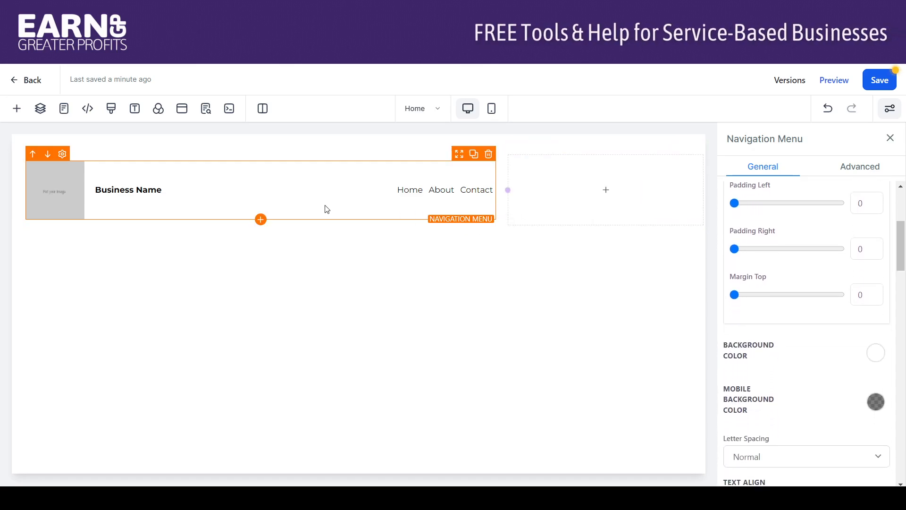
scroll(904, 272, "down", 6)
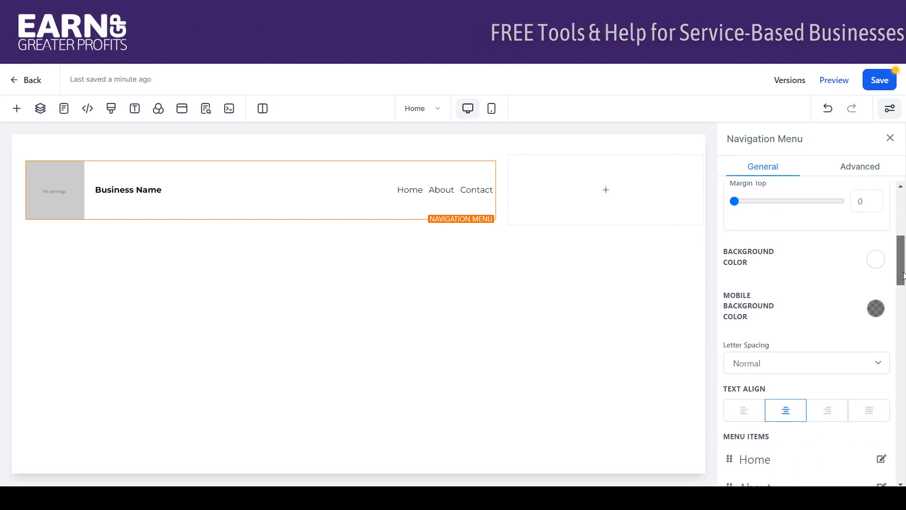
left_click_drag(904, 325, 904, 438)
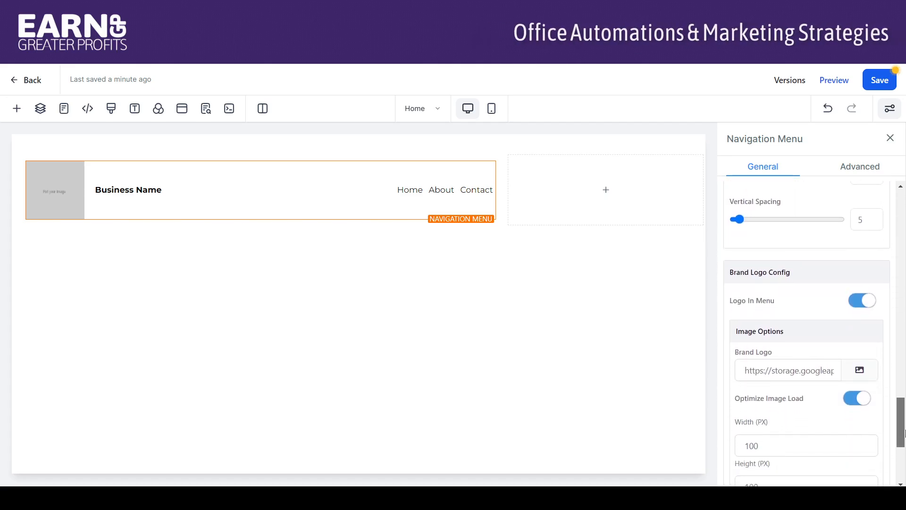
left_click(860, 349)
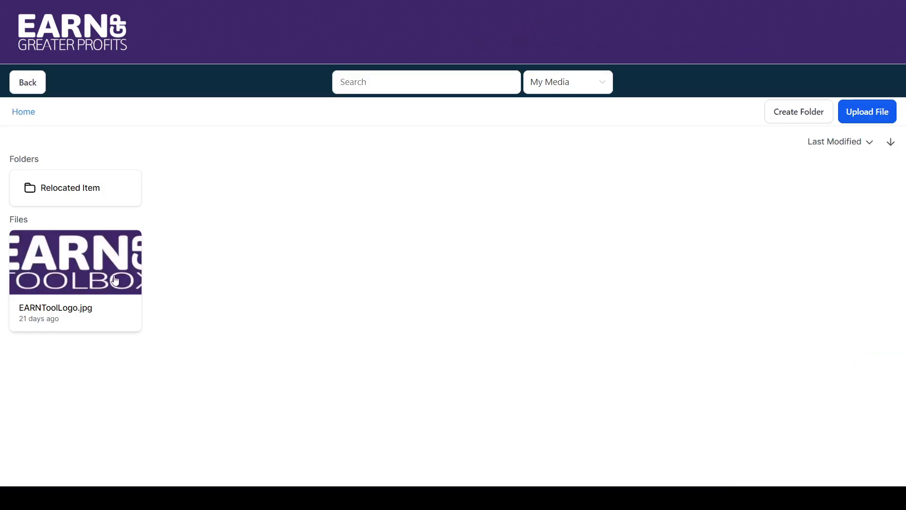
left_click(117, 280)
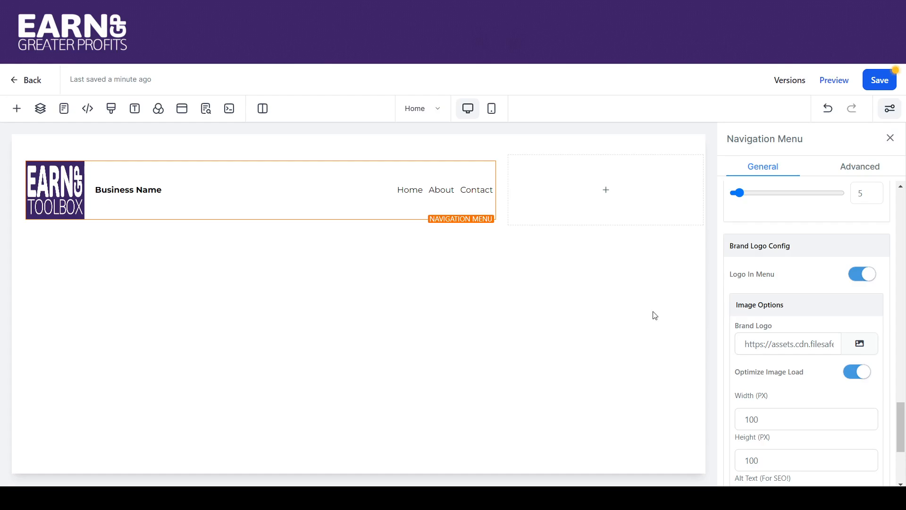
Clear the brand logo's fixed width so that only its height is specified.
left_click_drag(901, 412, 884, 422)
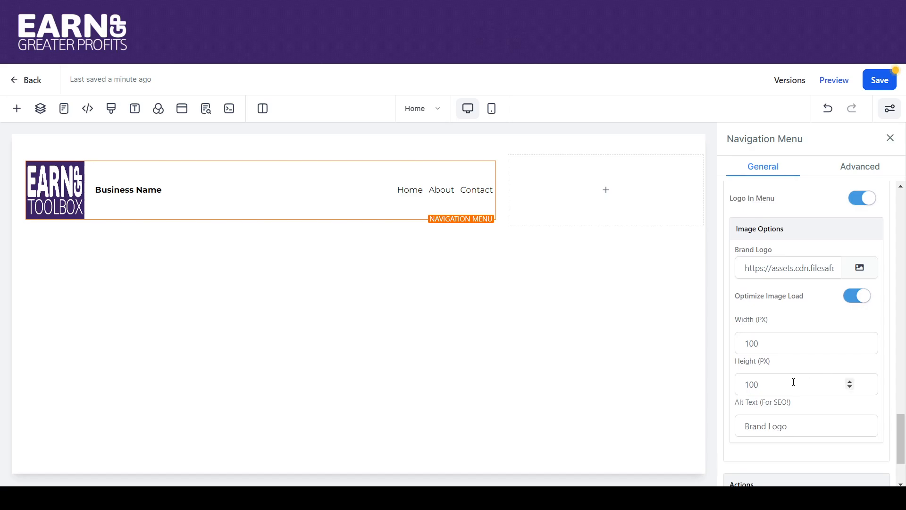
left_click_drag(766, 384, 725, 386)
left_click_drag(772, 348, 710, 346)
left_click(692, 350)
left_click_drag(769, 343, 733, 348)
key("BackSpace")
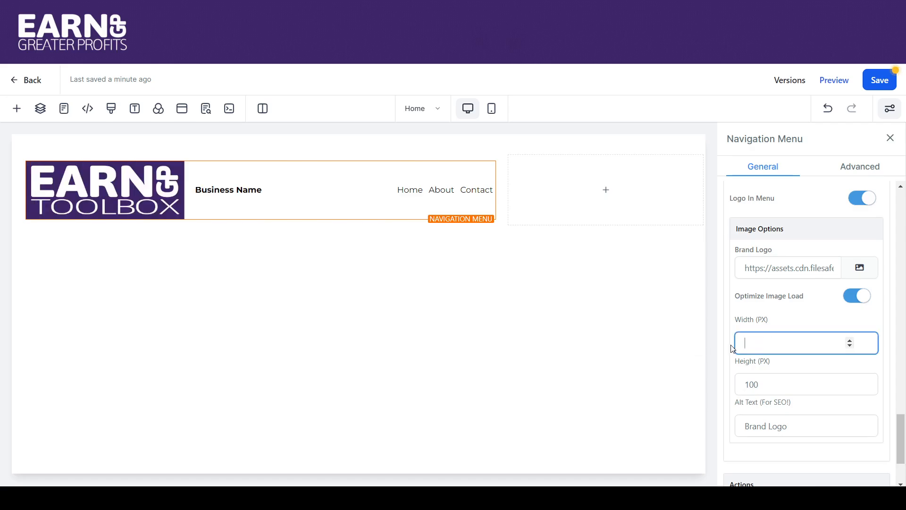
Set the brand logo's height to 50 px in the navigation menu's image options.
left_click_drag(757, 389, 728, 395)
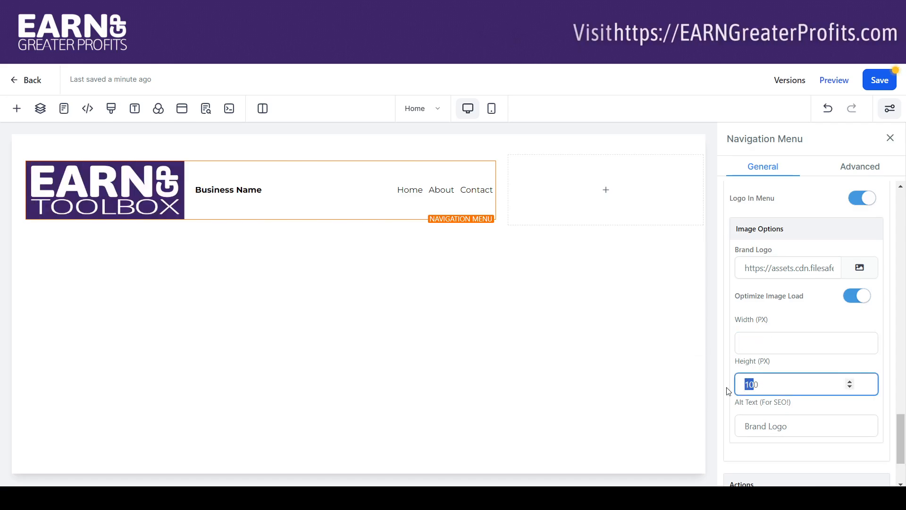
type("75")
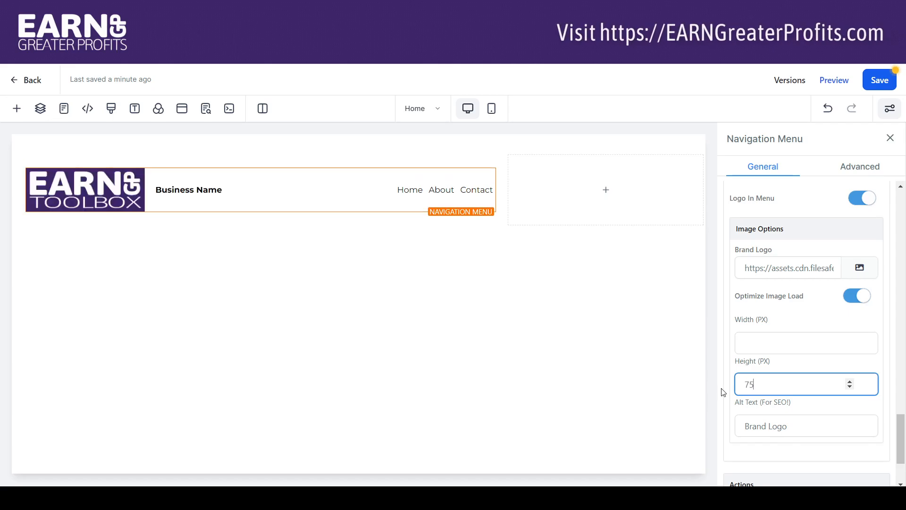
key("BackSpace")
key("BackSpace")
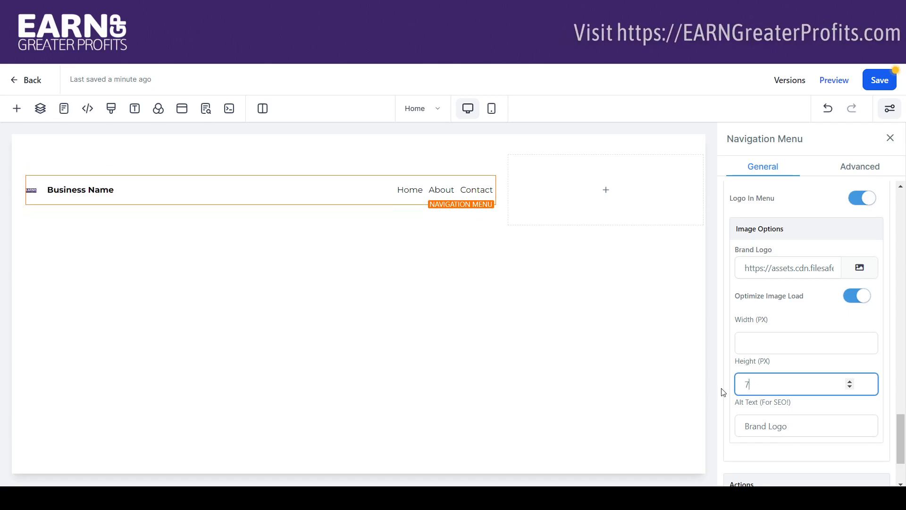
type("50")
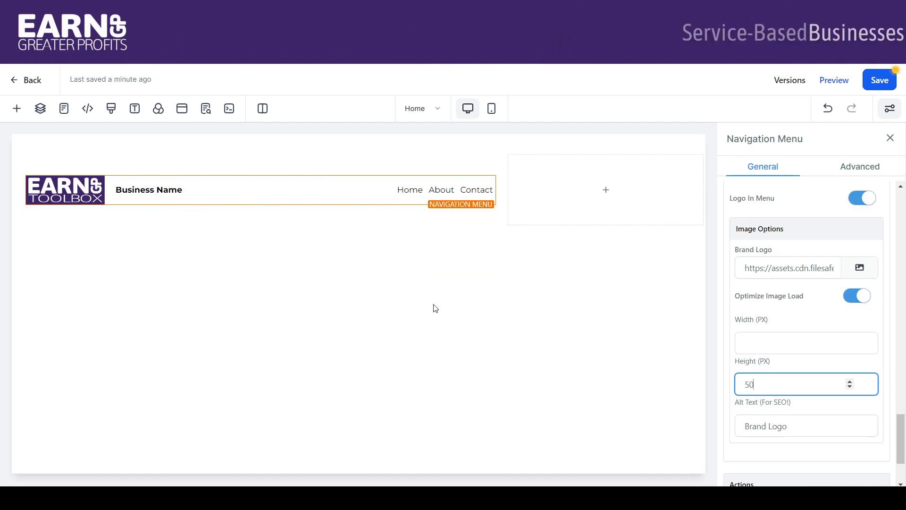
Replace the Business Name headline beside the logo with "EARN Greater Profits".
mouse_move(168, 198)
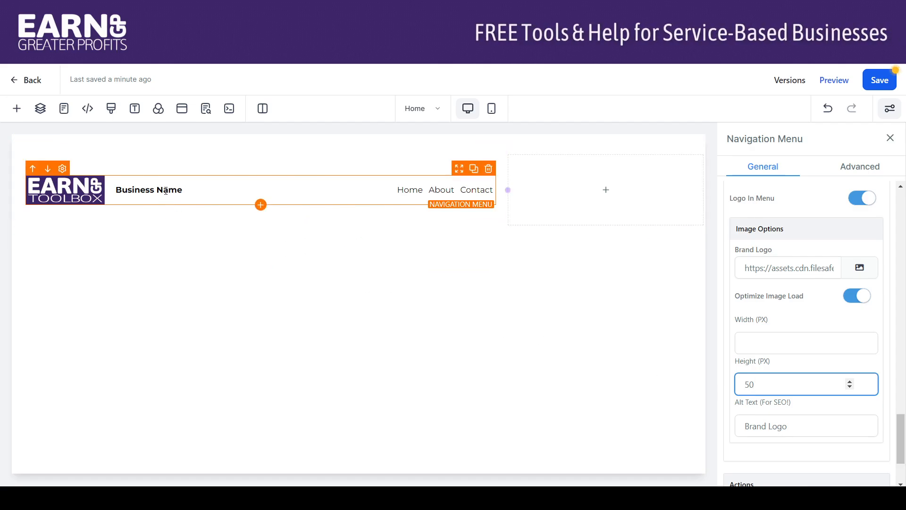
left_click_drag(120, 190, 179, 187)
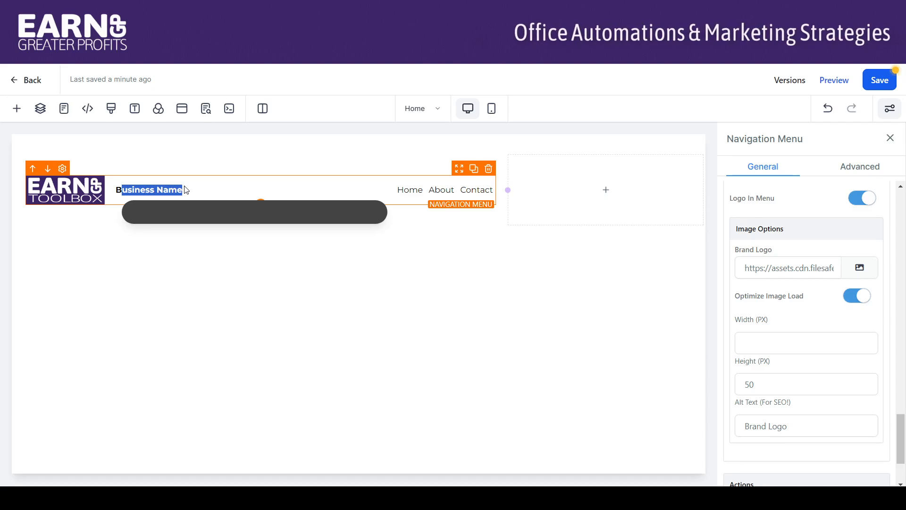
key("BackSpace")
key("BackSpace")
type("EARN Greater Profits")
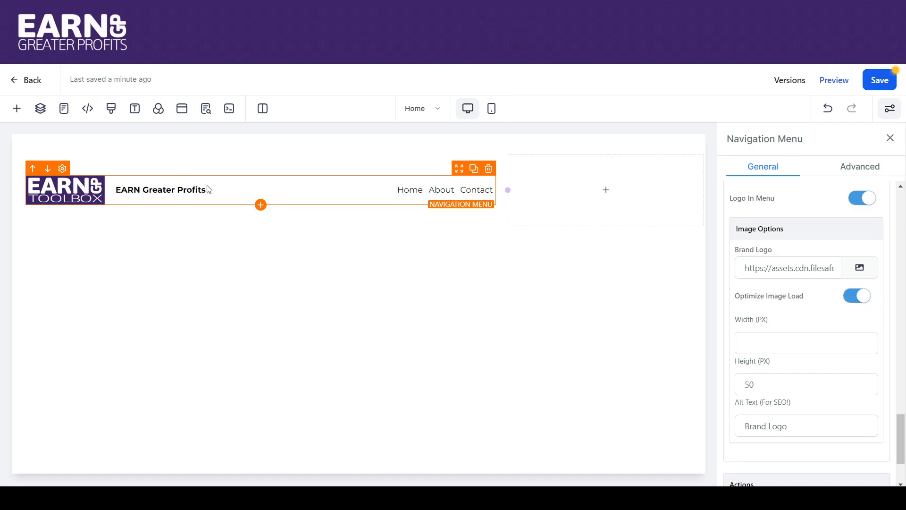
Change the headline beside the logo to "Serving Northern Utah".
left_click_drag(206, 190, 118, 186)
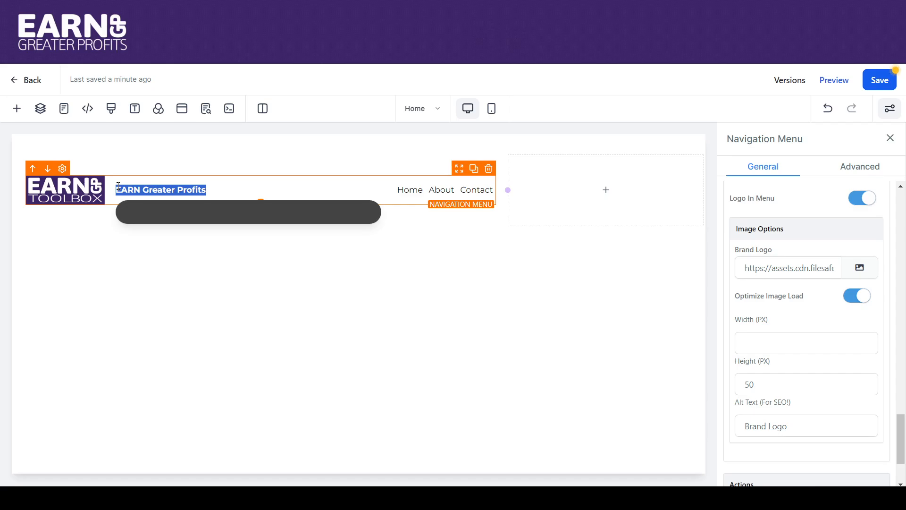
type("Serving")
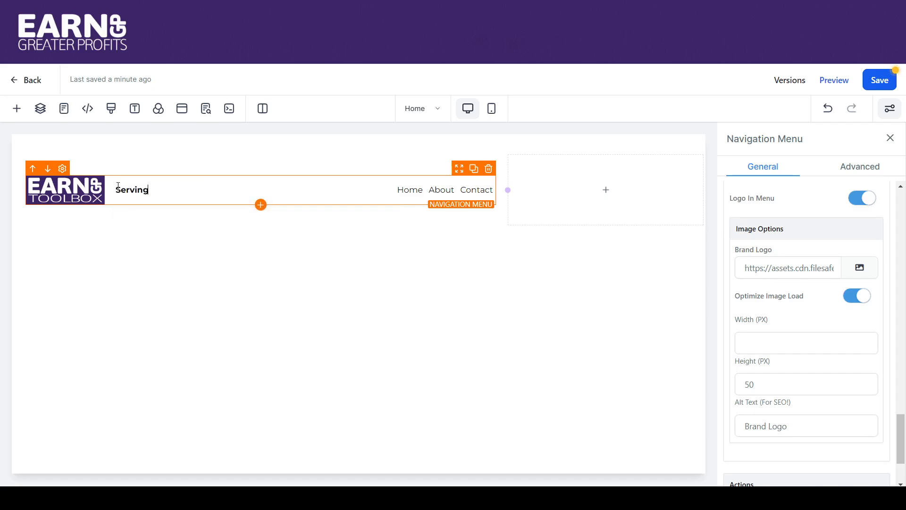
type(" No")
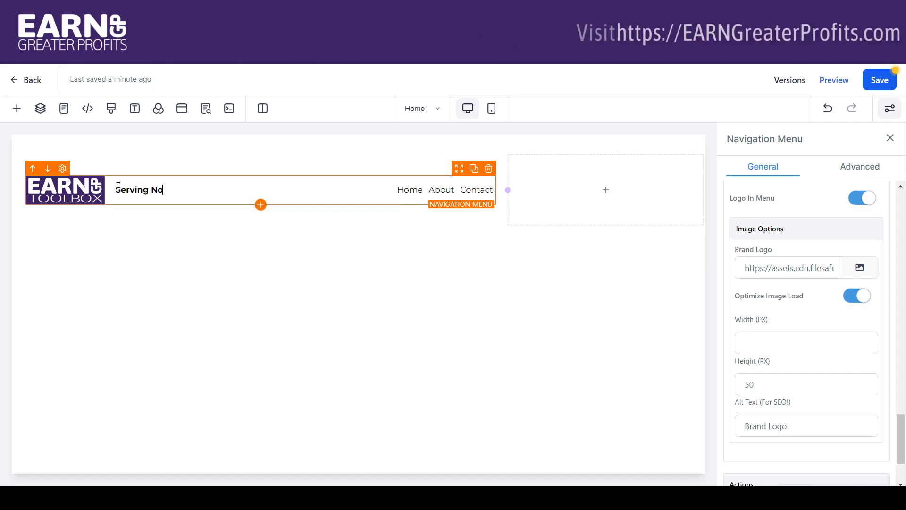
type("rthern Utah")
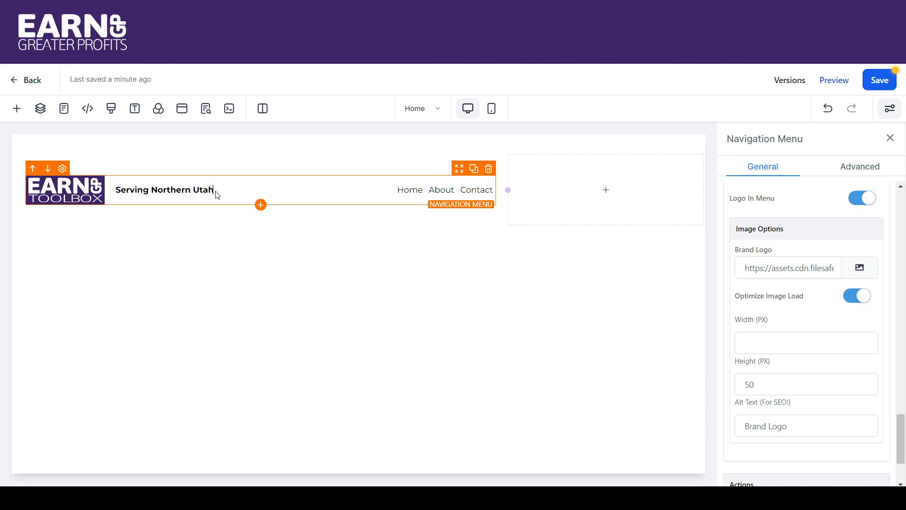
Delete the headline text beside the logo and turn off Headline In Menu for the navigation menu.
left_click_drag(216, 193, 116, 189)
key("BackSpace")
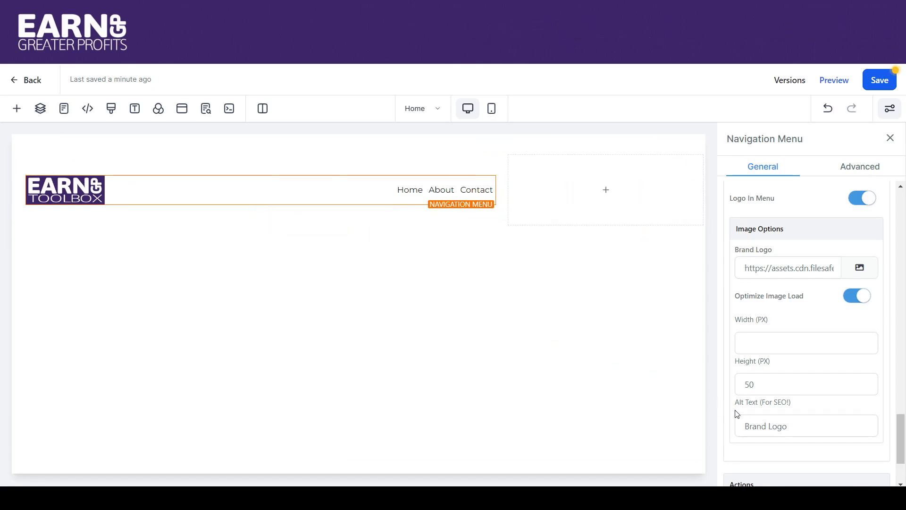
left_click(865, 171)
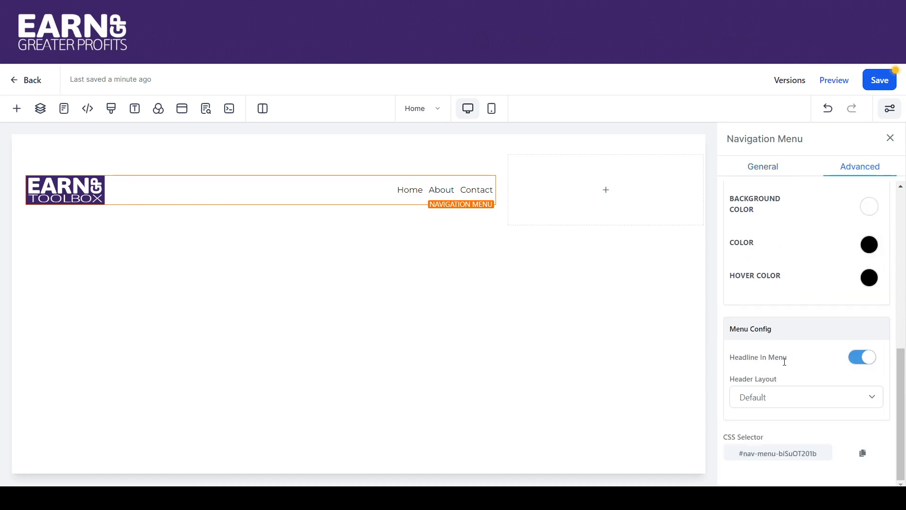
left_click(855, 361)
left_click(868, 361)
mouse_move(240, 182)
left_click(855, 362)
Try the reverse header layout for the navigation menu and switch it back to Default.
left_click(875, 399)
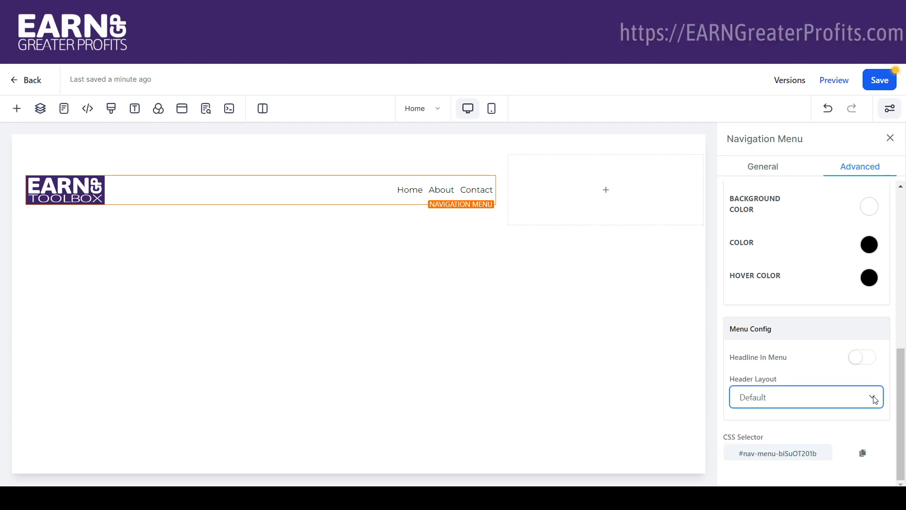
left_click(852, 426)
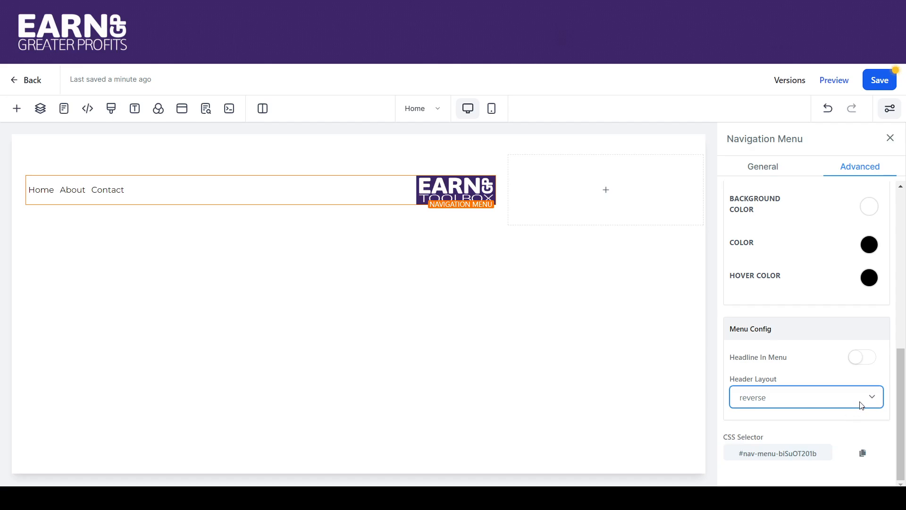
key("Up")
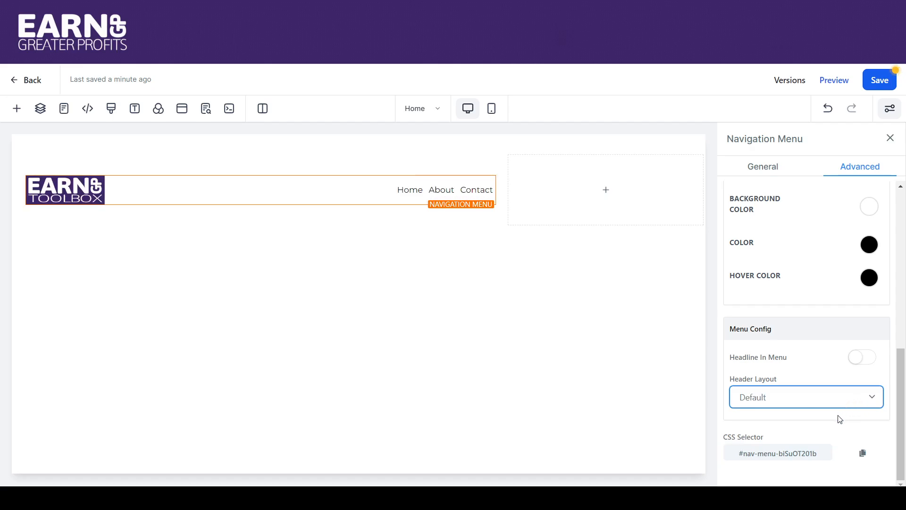
Open the configuration of the About item in the navigation menu's list of menu items.
scroll(895, 338, "up", 2)
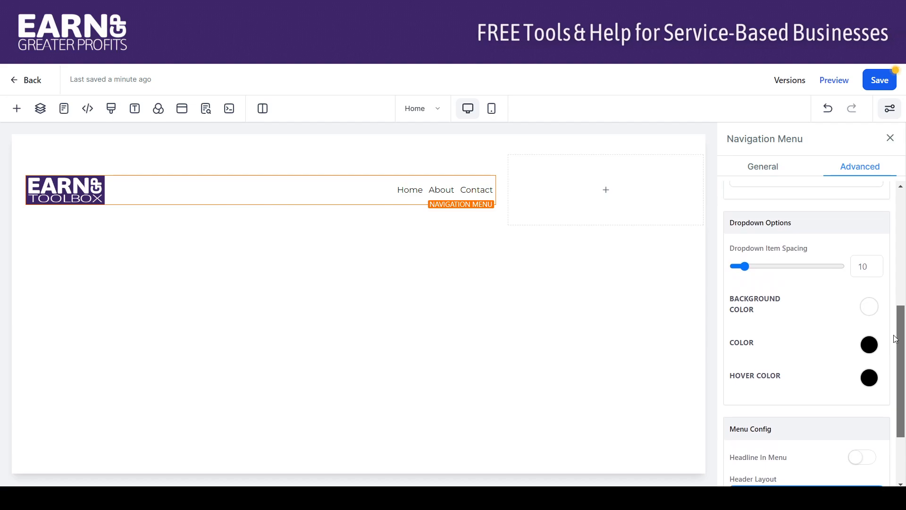
left_click_drag(895, 338, 896, 222)
left_click(767, 169)
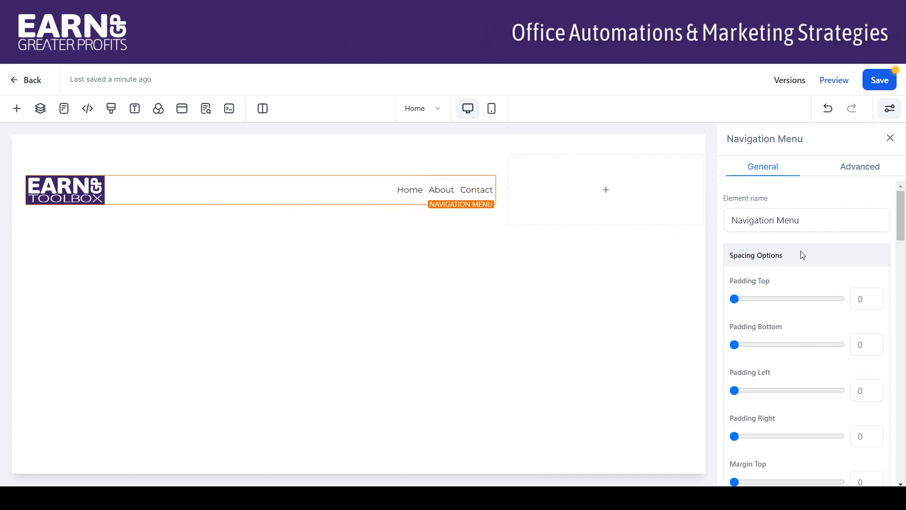
left_click_drag(901, 232, 904, 309)
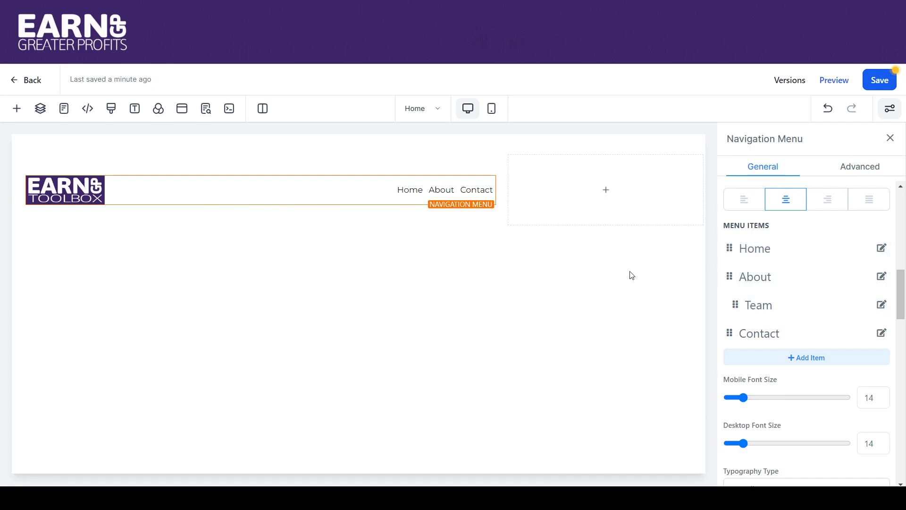
mouse_move(441, 192)
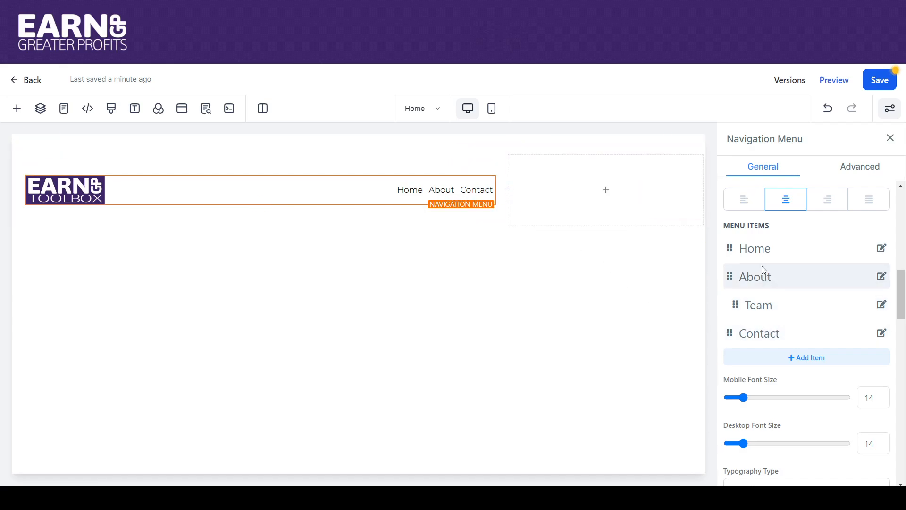
left_click(880, 279)
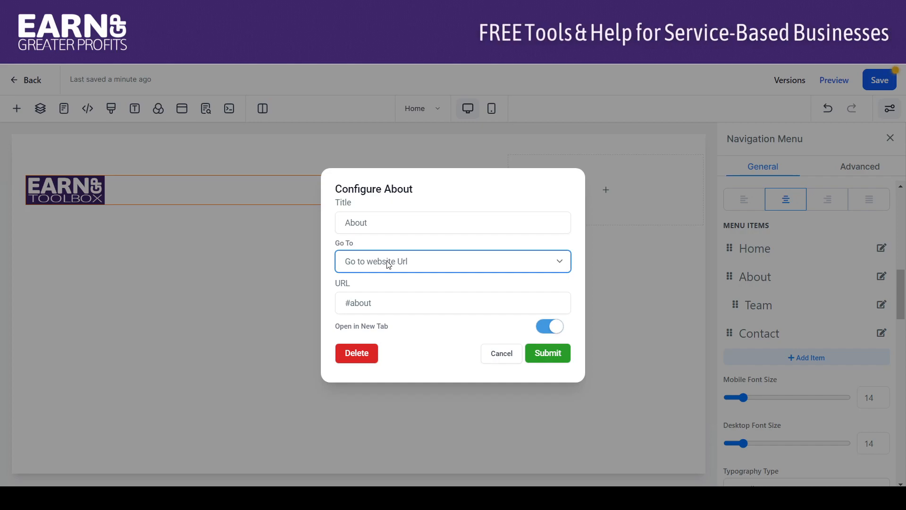
Try Go to Page with the Home page as the About item's target and return it to Go to website Url.
left_click(382, 290)
left_click(380, 303)
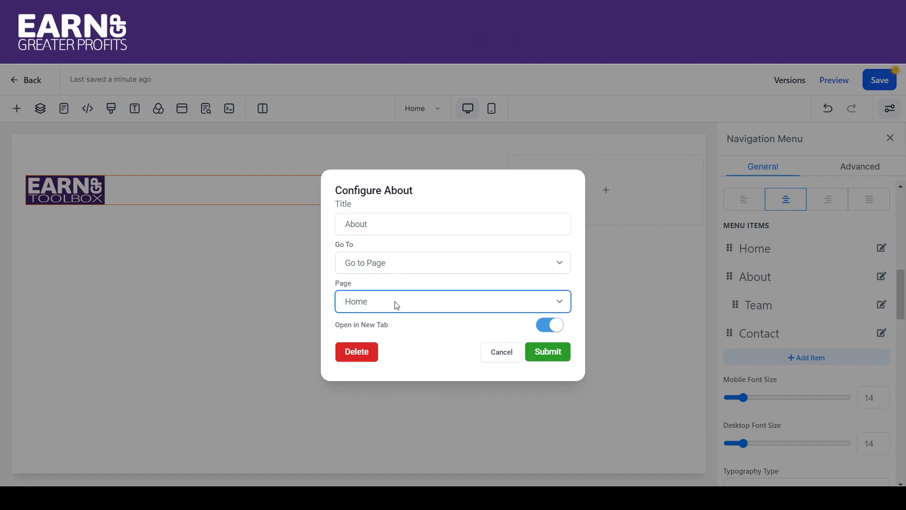
left_click(394, 282)
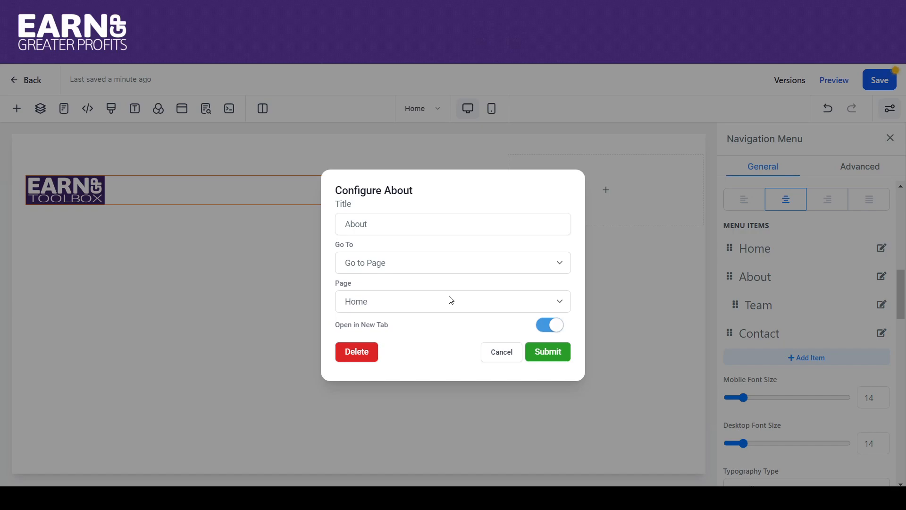
left_click(473, 267)
left_click(467, 282)
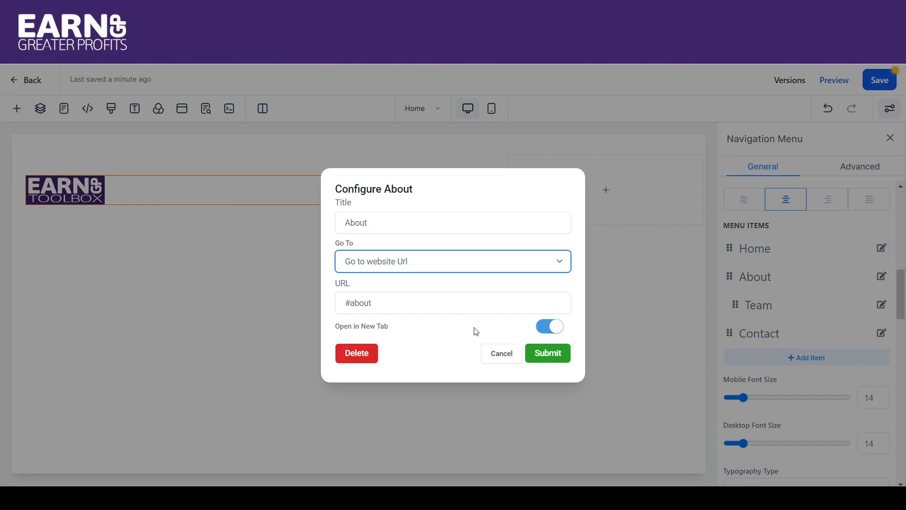
Turn off Open in New Tab for the About item's #about link and submit its configuration.
left_click_drag(400, 300, 335, 303)
left_click(385, 304)
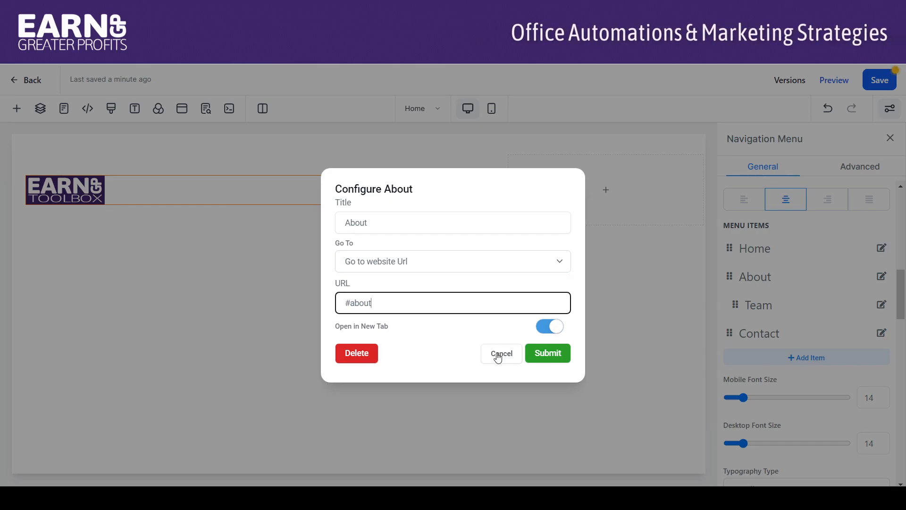
left_click(543, 333)
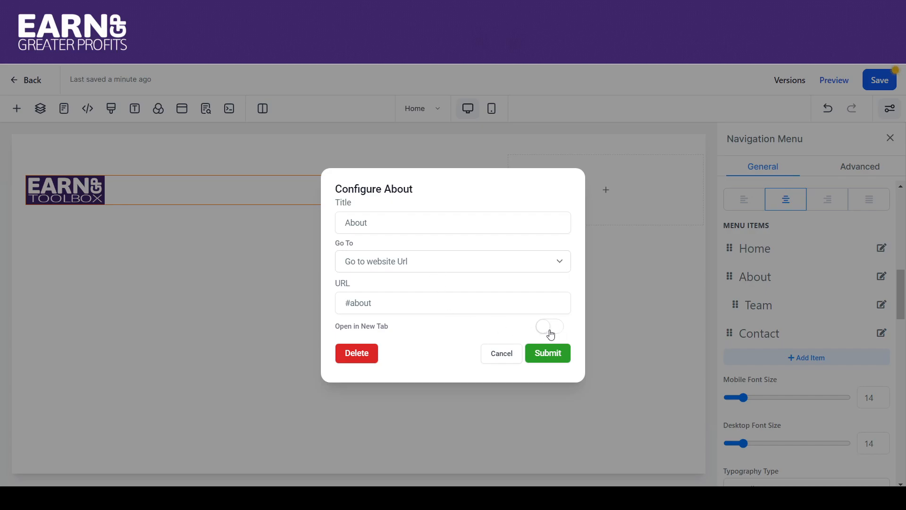
left_click(549, 354)
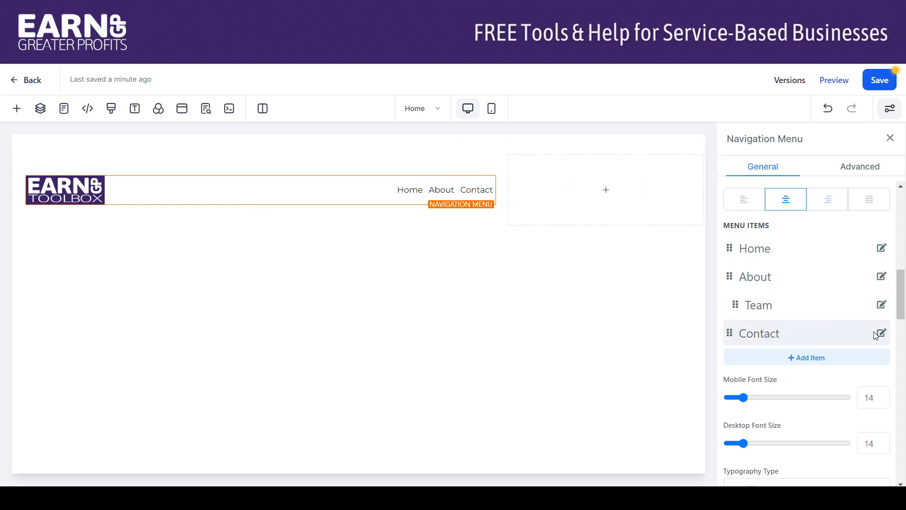
Copy the navigation menu's CSS selector from its advanced settings.
left_click(859, 168)
left_click_drag(900, 283, 899, 373)
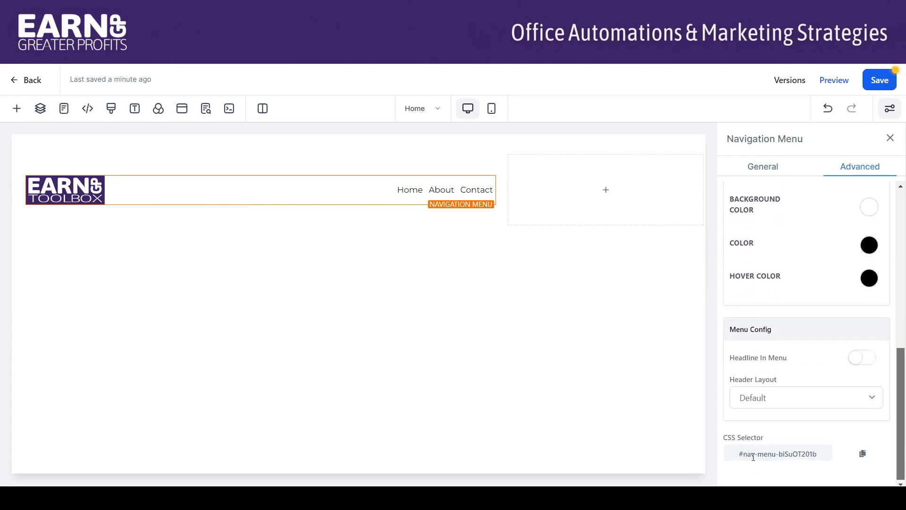
left_click_drag(739, 457, 822, 460)
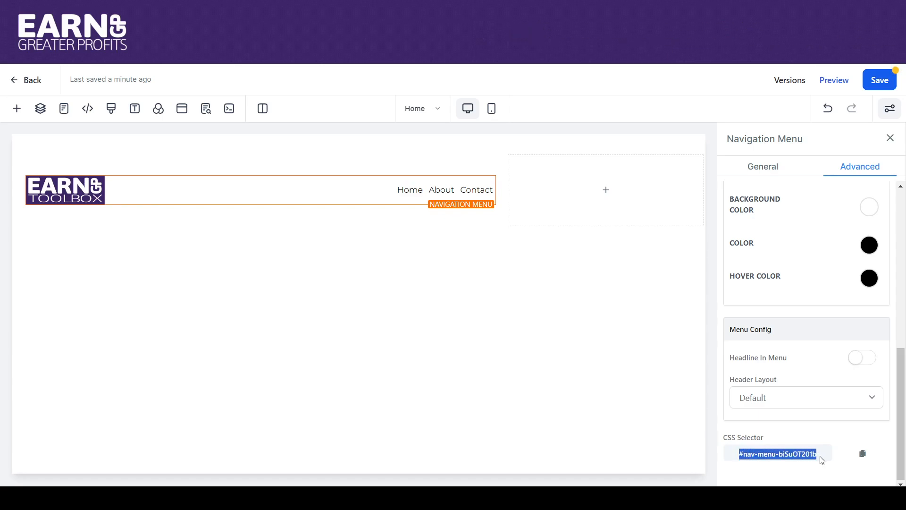
left_click(866, 460)
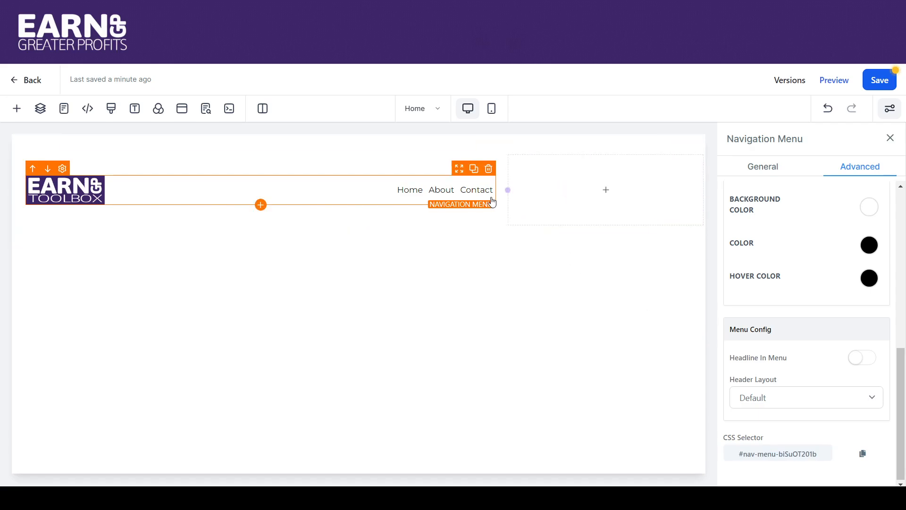
Try the copied selector #nav-menu-biSuOT201b as the Contact menu item's URL and cancel the configuration.
left_click(753, 168)
scroll(902, 272, "down", 5)
scroll(878, 302, "up", 2)
left_click(881, 325)
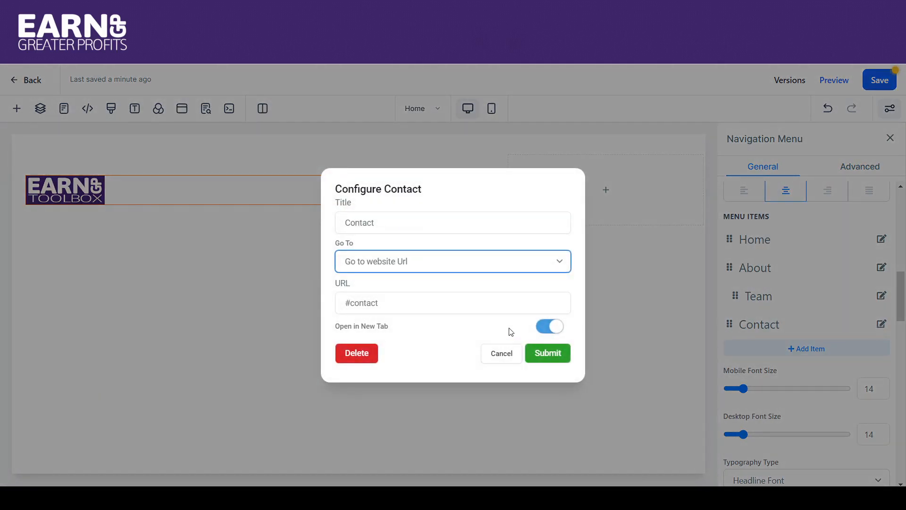
triple_click(405, 304)
key("ctrl+v")
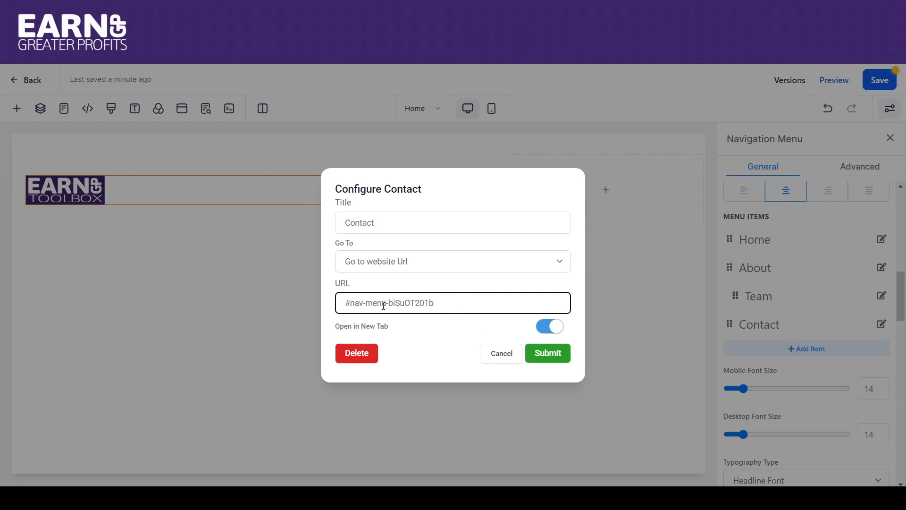
left_click(504, 356)
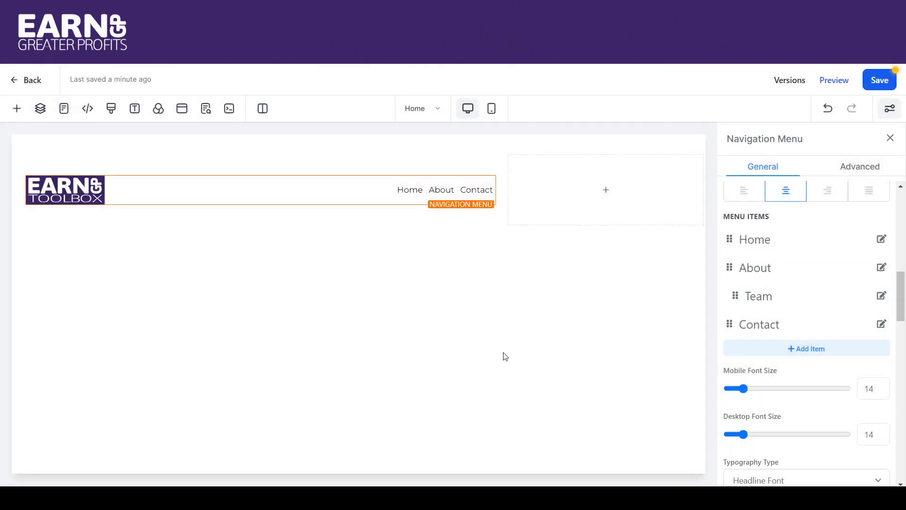
mouse_move(583, 212)
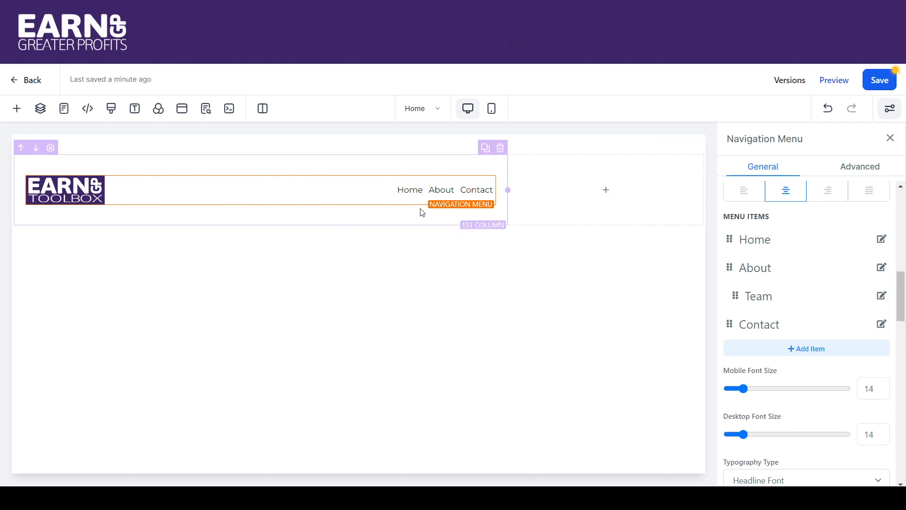
mouse_move(539, 200)
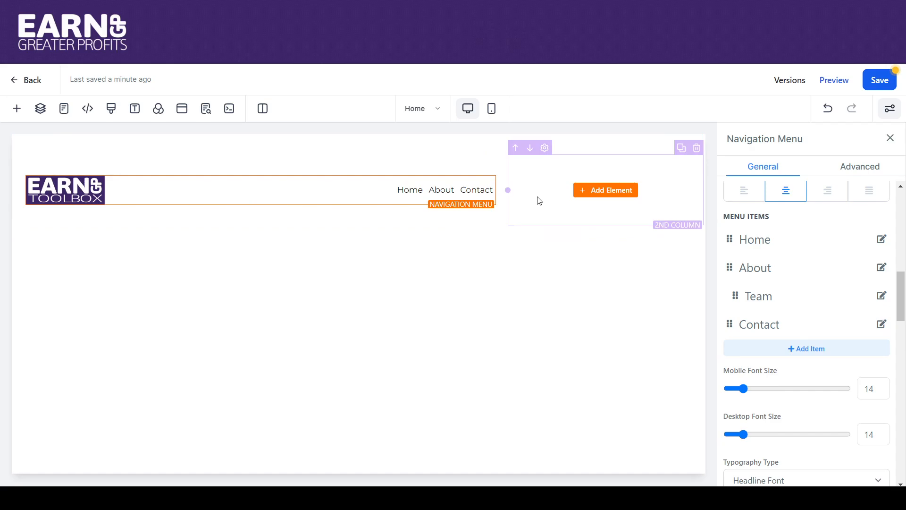
Add a Button element to the header's second column.
left_click(604, 190)
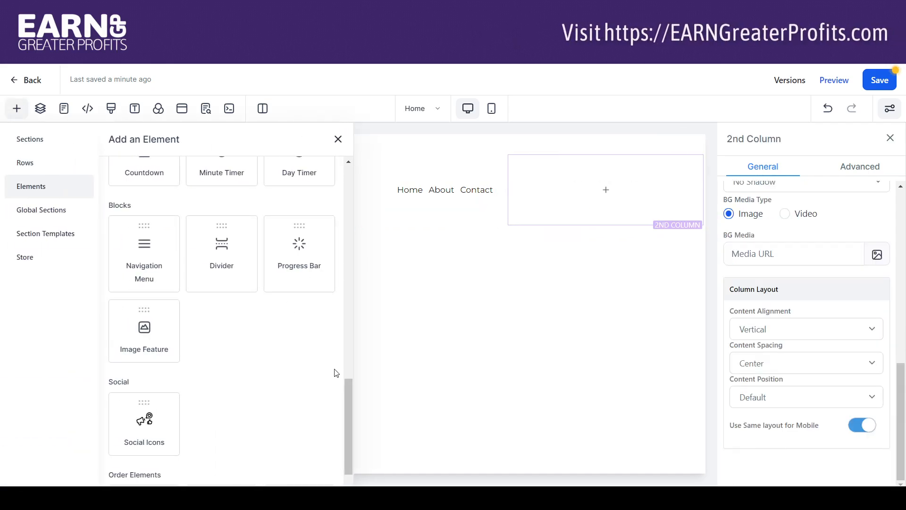
left_click_drag(345, 381, 249, 228)
left_click_drag(148, 260, 550, 214)
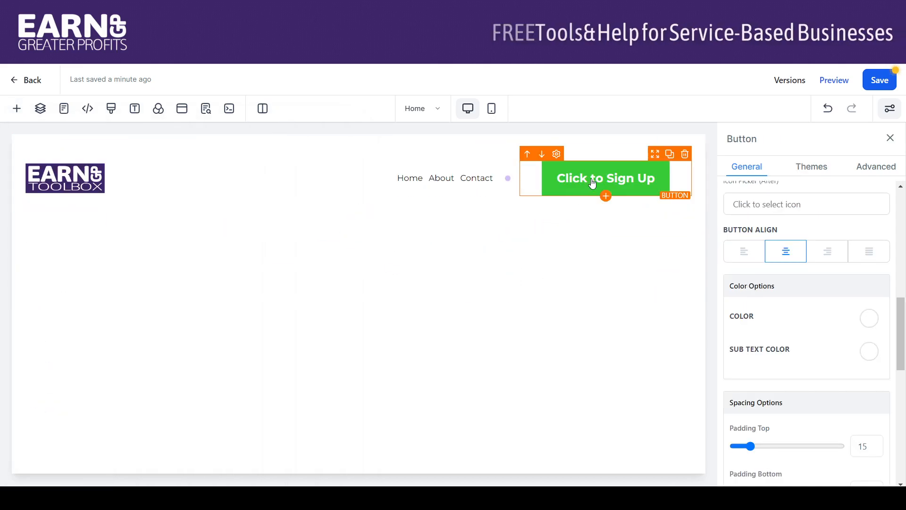
Browse the button themes and apply the red theme with square corners to the header button.
left_click(811, 167)
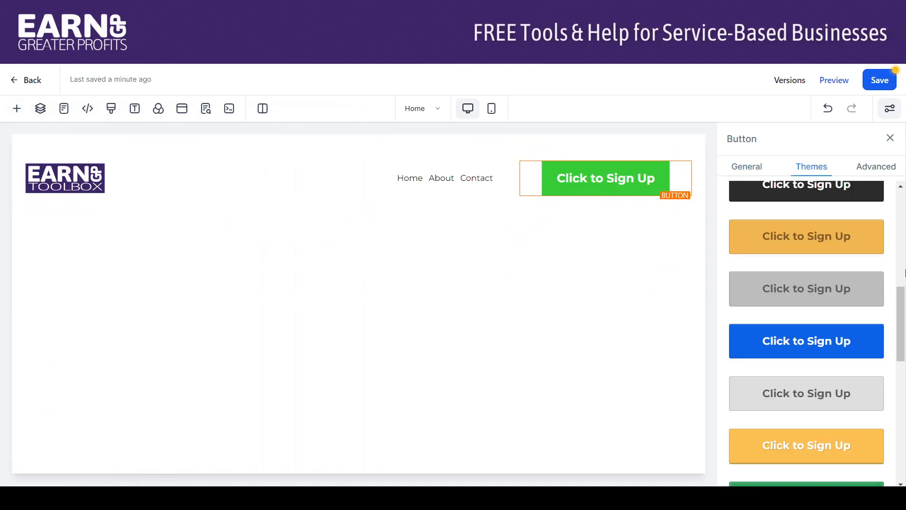
scroll(889, 239, "up", 5)
scroll(889, 238, "up", 3)
left_click_drag(901, 221, 905, 444)
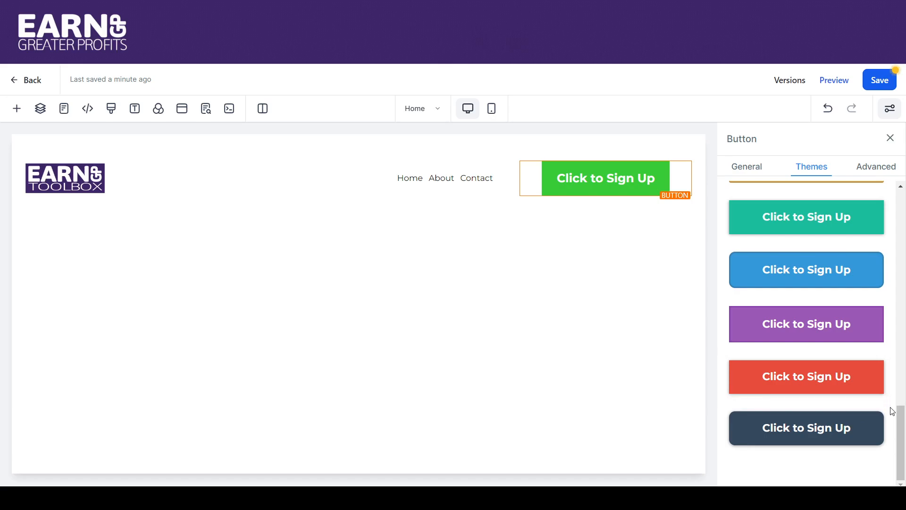
left_click(872, 389)
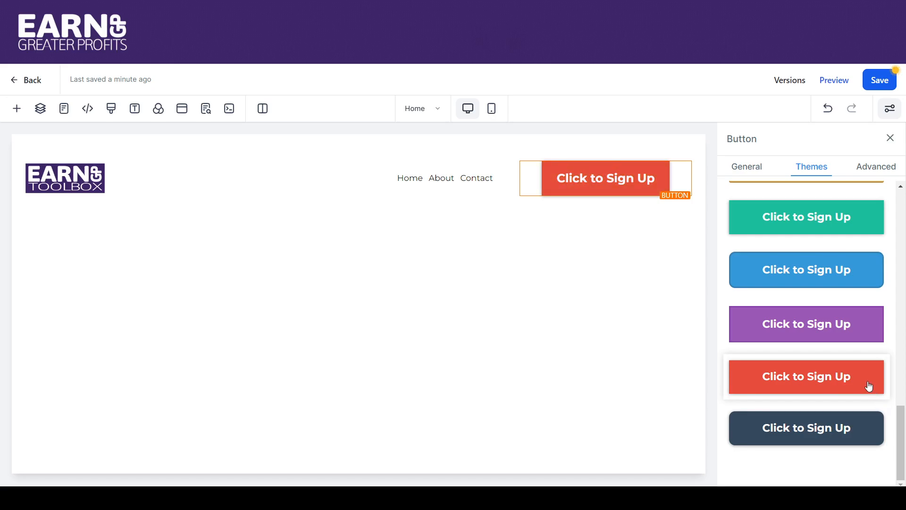
Check the button's advanced settings and set its background color to pink.
left_click(871, 172)
scroll(904, 245, "up", 5)
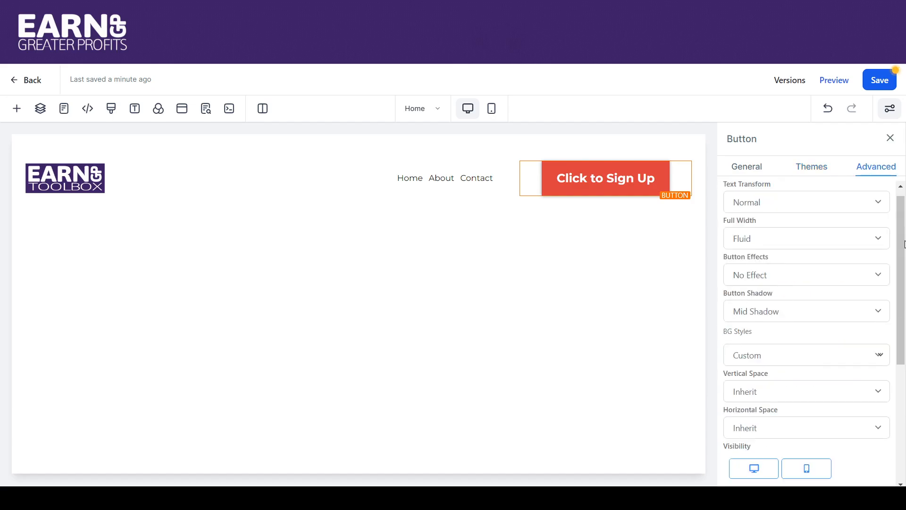
left_click(747, 170)
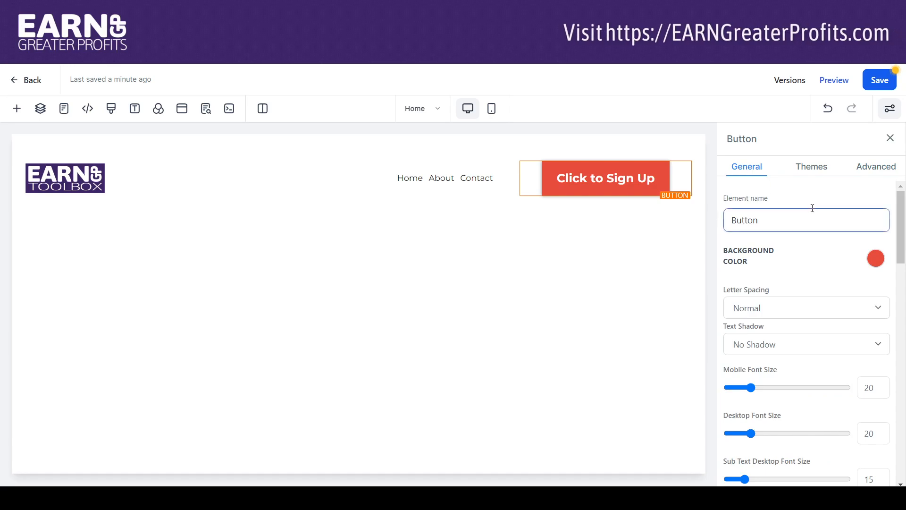
left_click(874, 260)
left_click(870, 316)
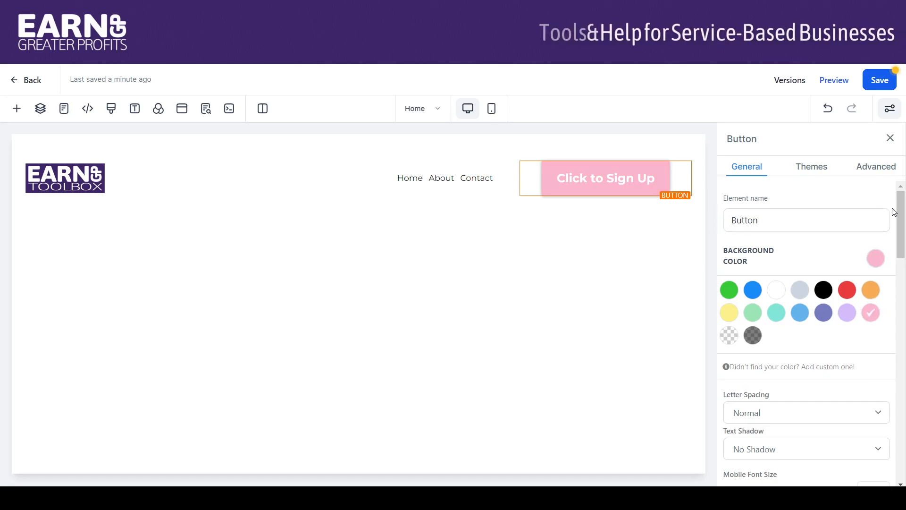
mouse_move(900, 208)
left_mouse_down()
mouse_move(904, 253)
mouse_move(898, 210)
left_mouse_up()
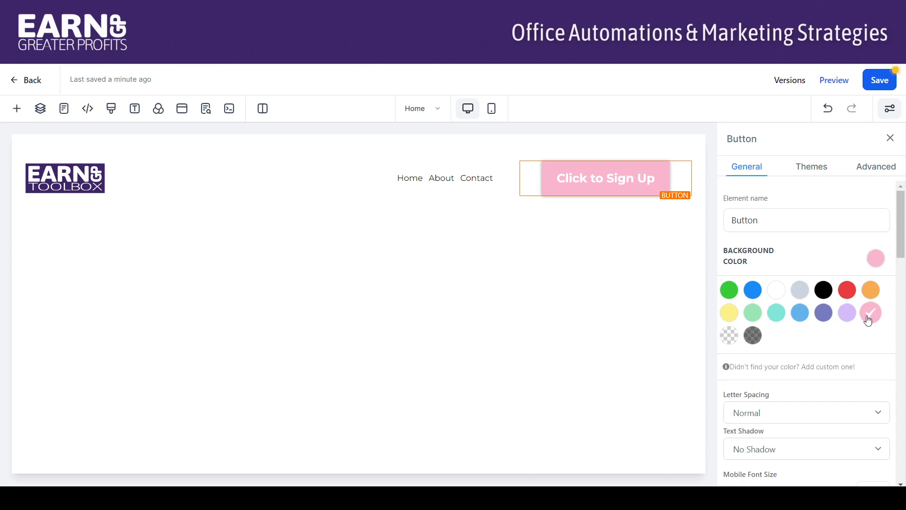
left_click_drag(904, 238, 903, 244)
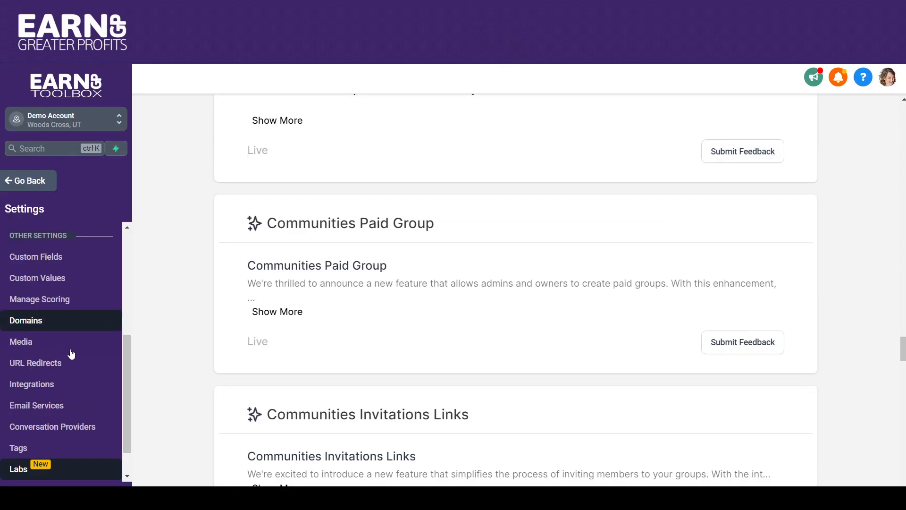
Switch to the account settings and open the Custom Values list.
left_click_drag(126, 373, 109, 259)
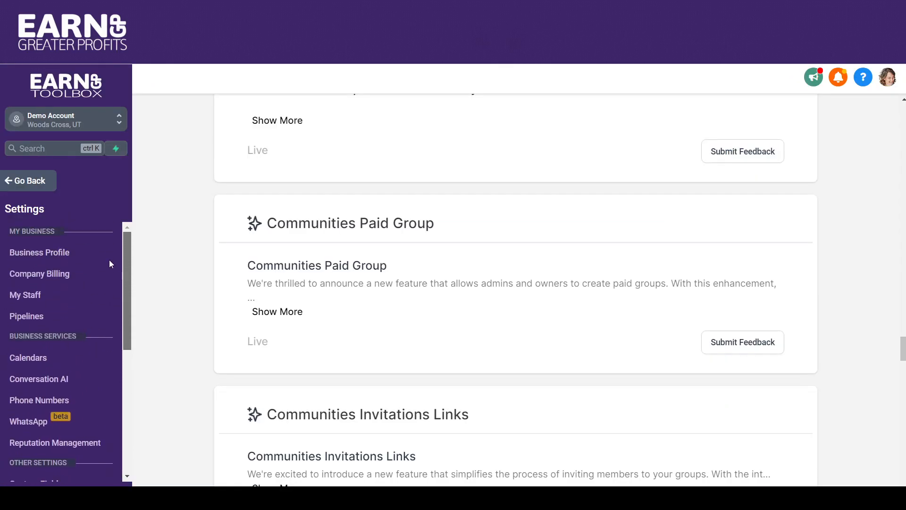
left_click(18, 182)
scroll(118, 338, "down", 3)
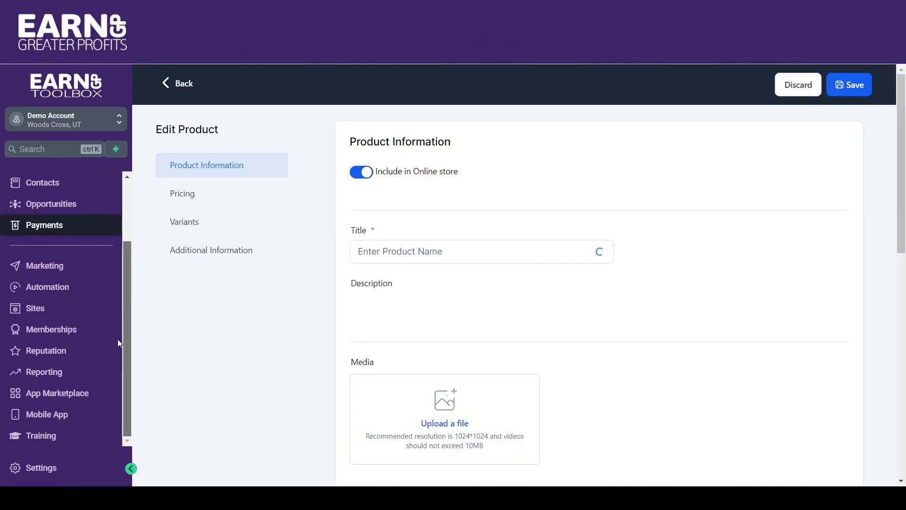
left_click(49, 469)
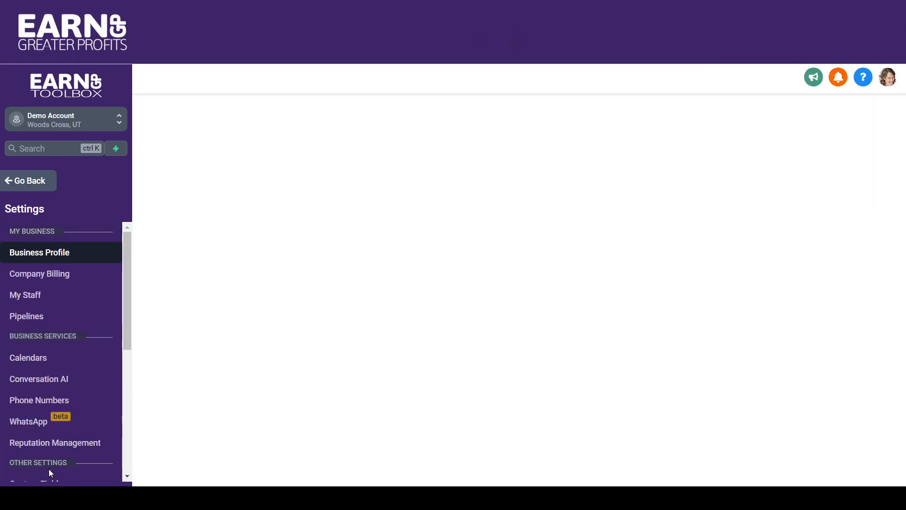
scroll(126, 344, "down", 1)
scroll(126, 345, "down", 3)
left_click(42, 289)
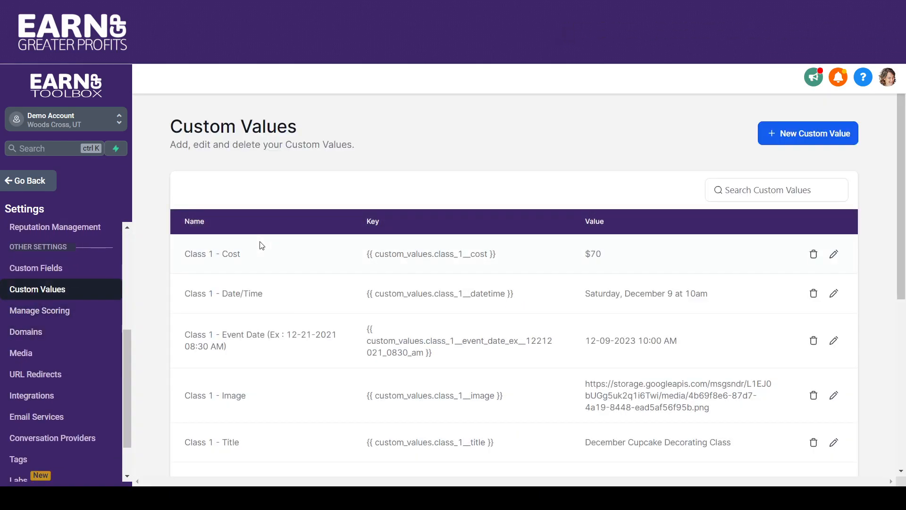
Set the Company Color 3 - Button Color custom value to #3f2669 and update it.
left_click_drag(900, 160, 905, 315)
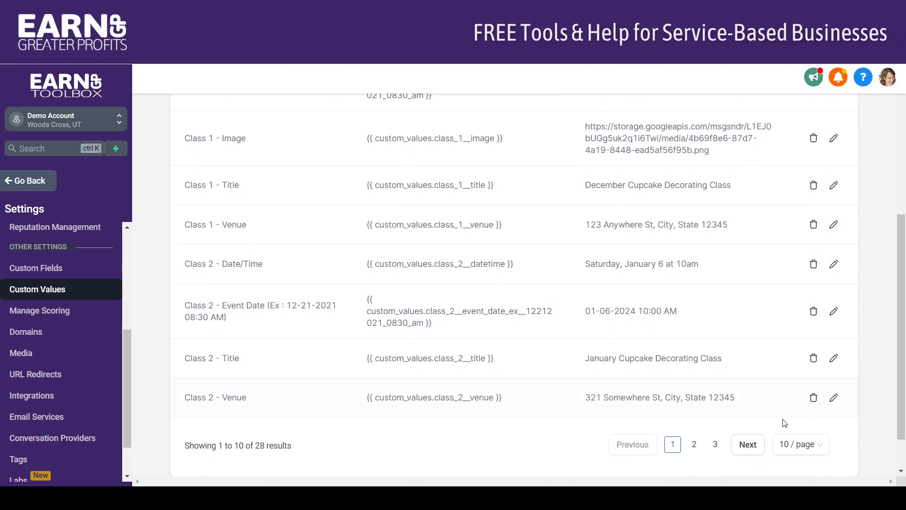
left_click(750, 448)
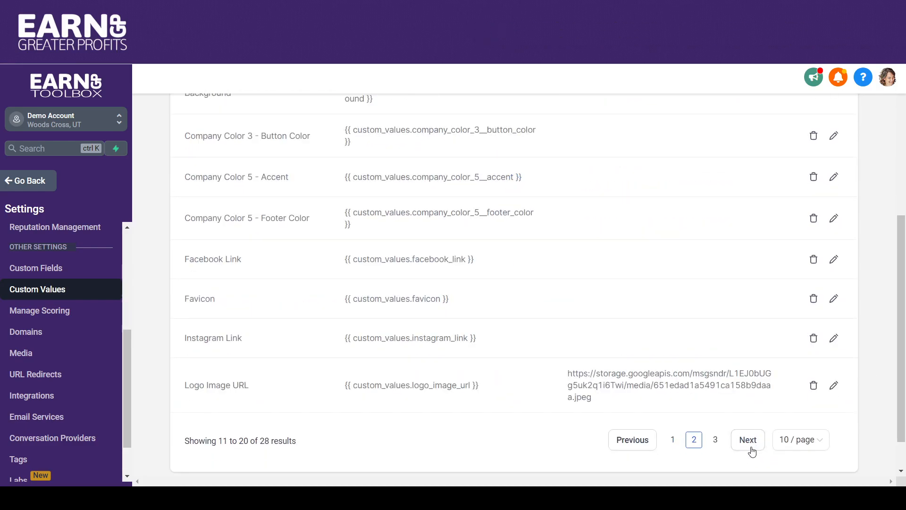
left_click_drag(904, 358, 873, 267)
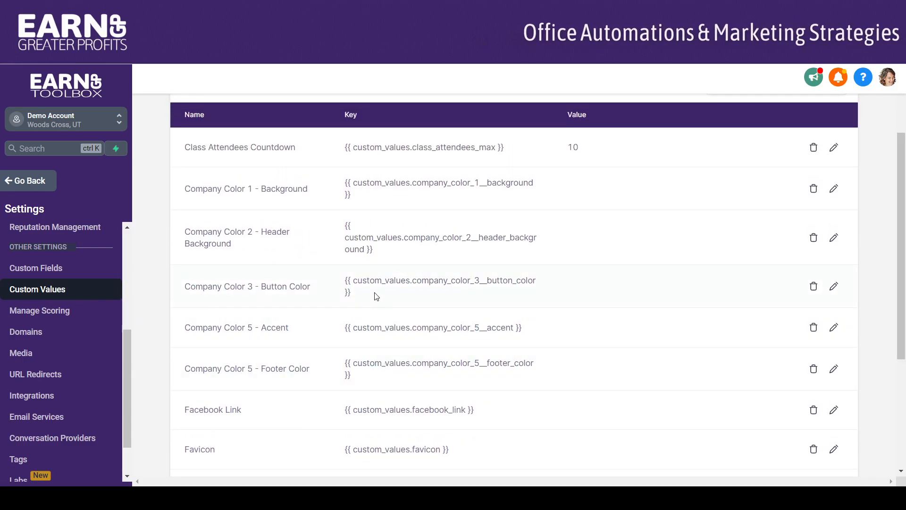
left_click(834, 286)
left_click(434, 311)
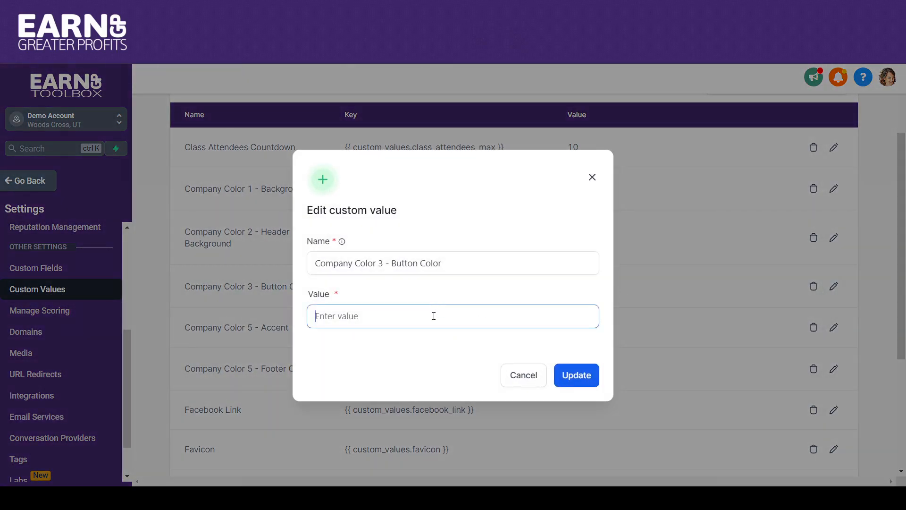
type("#3f2669")
left_click(581, 376)
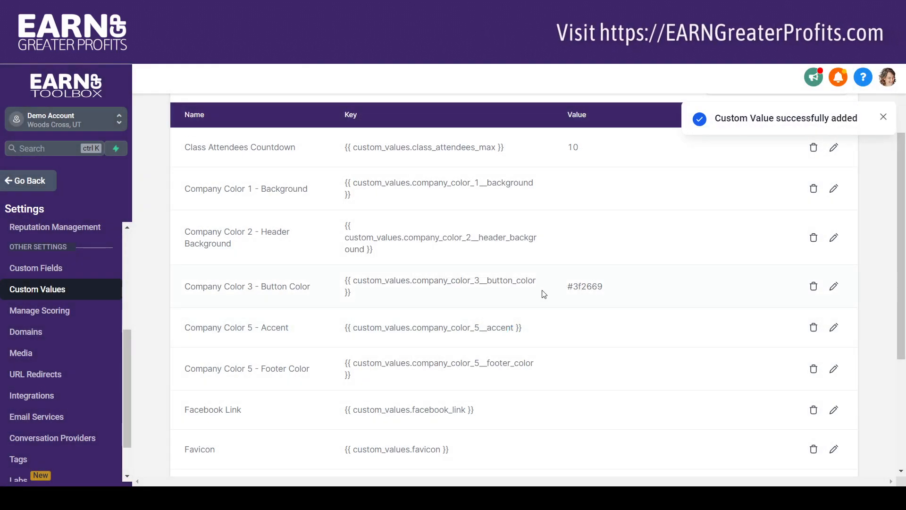
Copy the key {{ custom_values.company_color_3__button_color }} and use it as the code of a new custom color for the button's background.
left_click_drag(366, 288, 347, 281)
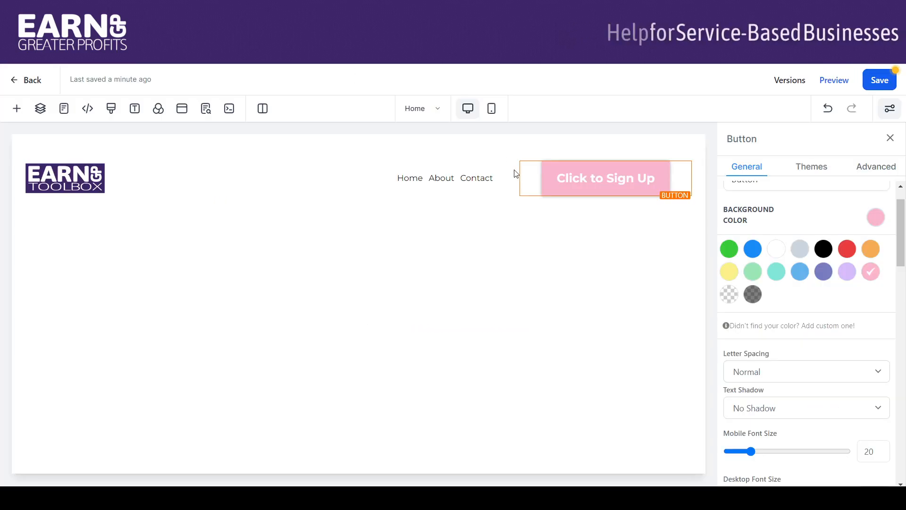
left_click(810, 327)
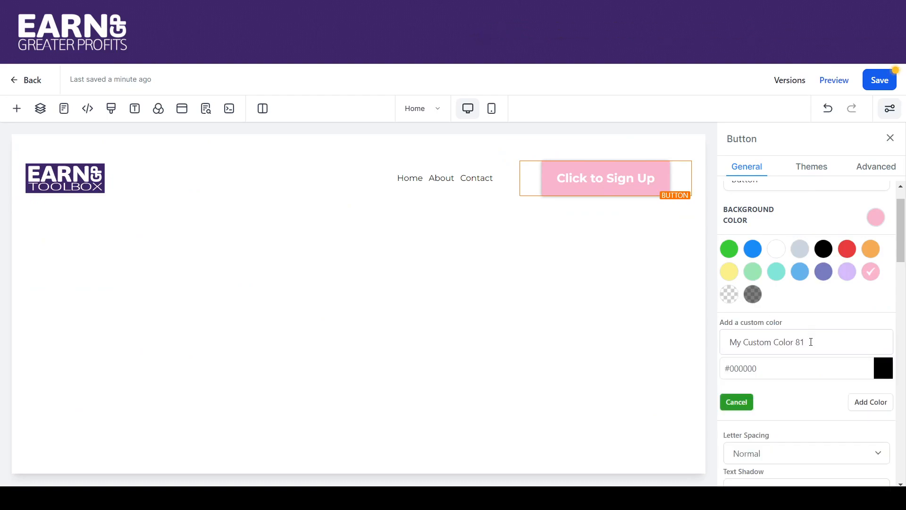
left_click(790, 374)
left_click_drag(790, 374, 734, 374)
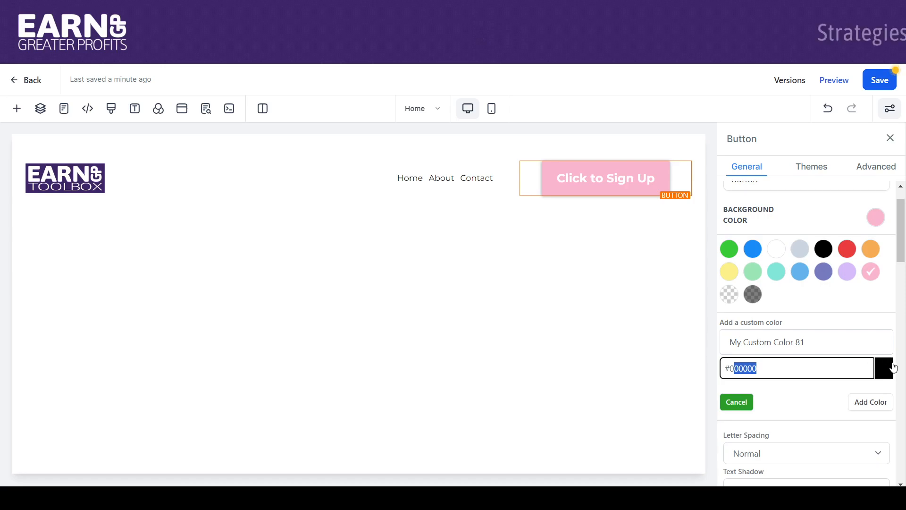
left_click(883, 372)
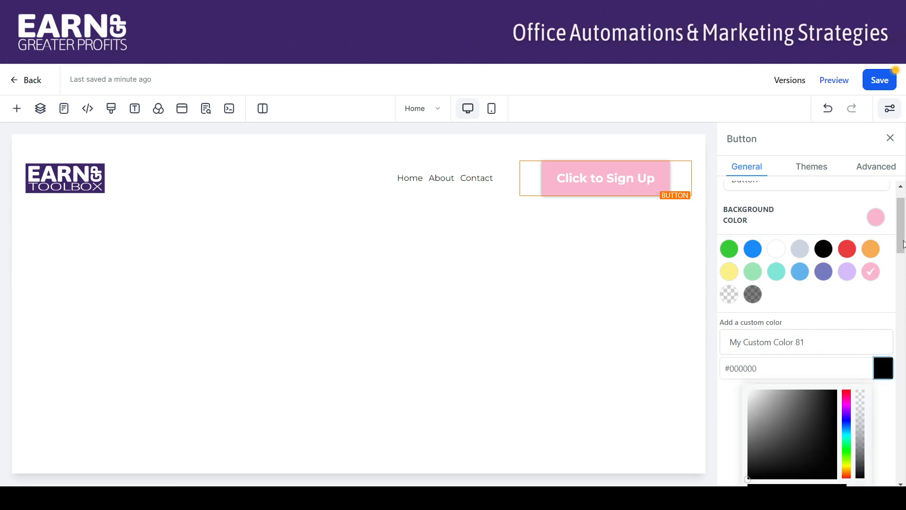
scroll(902, 264, "down", 3)
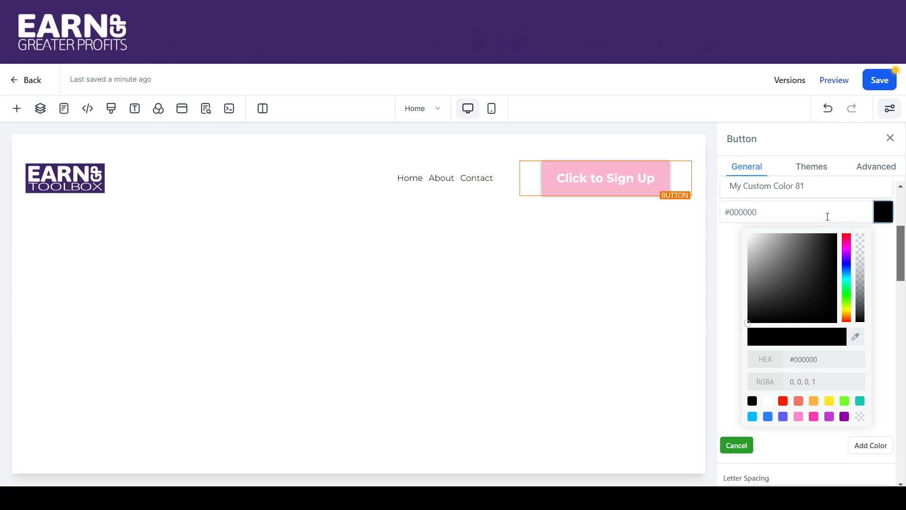
left_click(823, 211)
left_click_drag(809, 211, 698, 220)
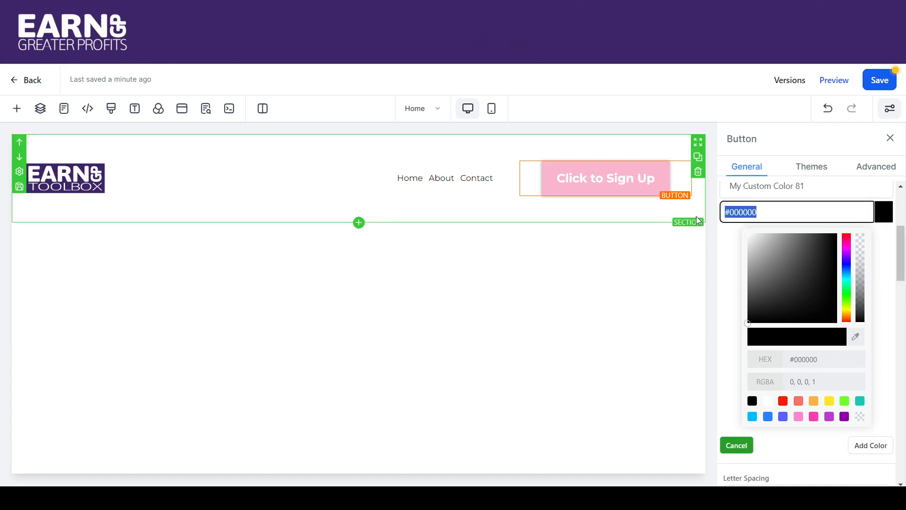
key("ctrl+v")
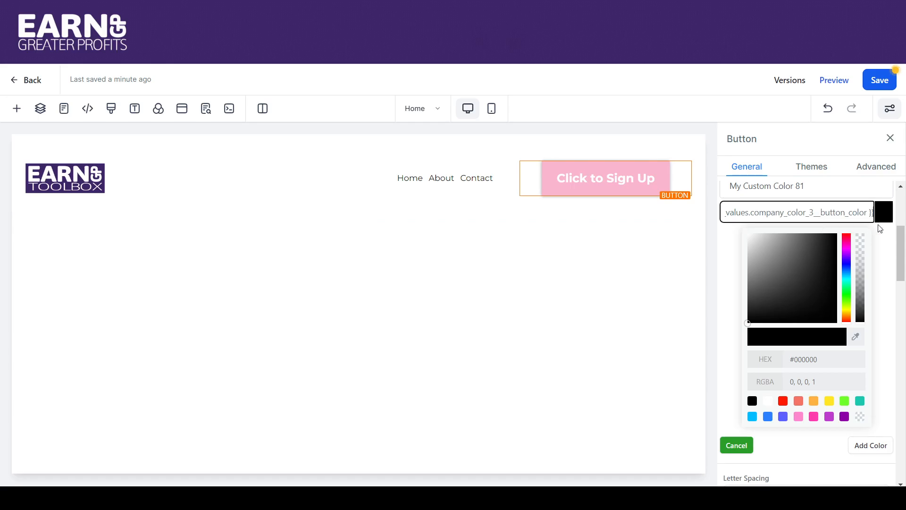
key("Tab")
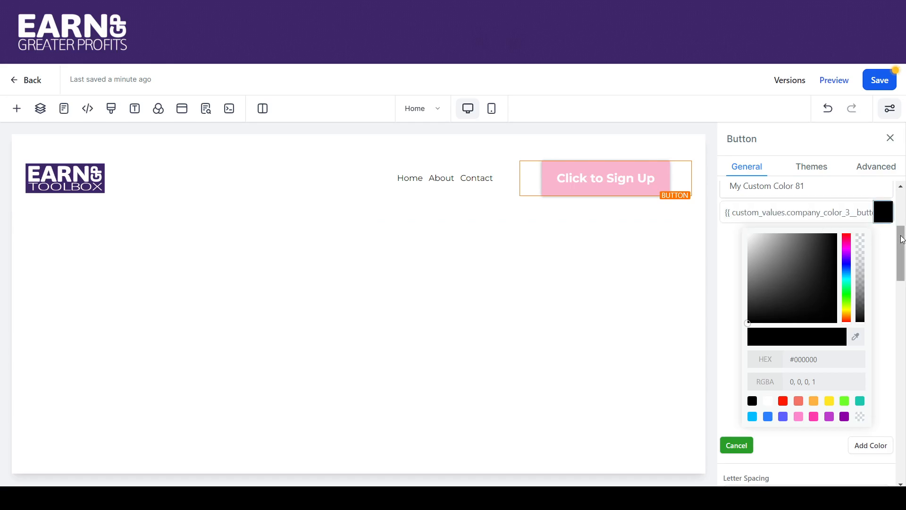
Name the custom color Purple and add it to the button's background colors.
scroll(902, 239, "up", 2)
scroll(812, 283, "down", 2)
double_click(799, 192)
key("ctrl+a")
type("P")
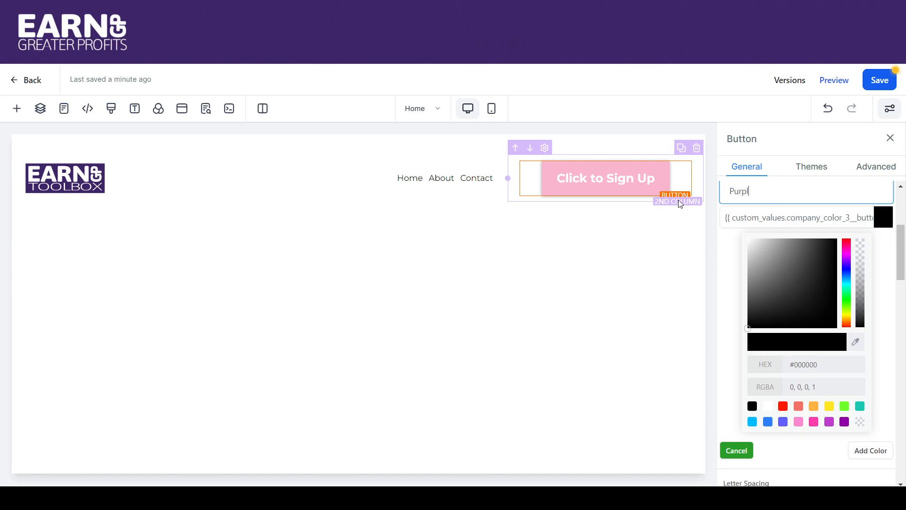
type("urple")
left_click_drag(903, 243, 905, 252)
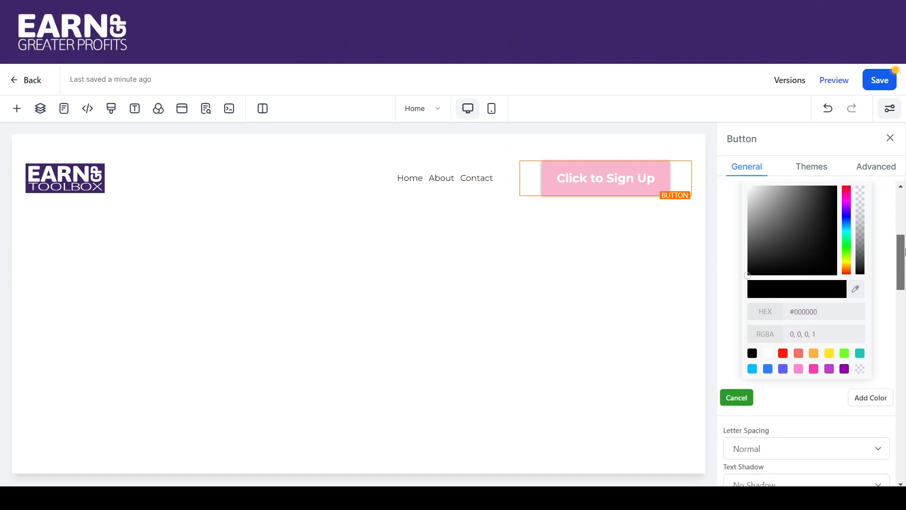
left_click(872, 397)
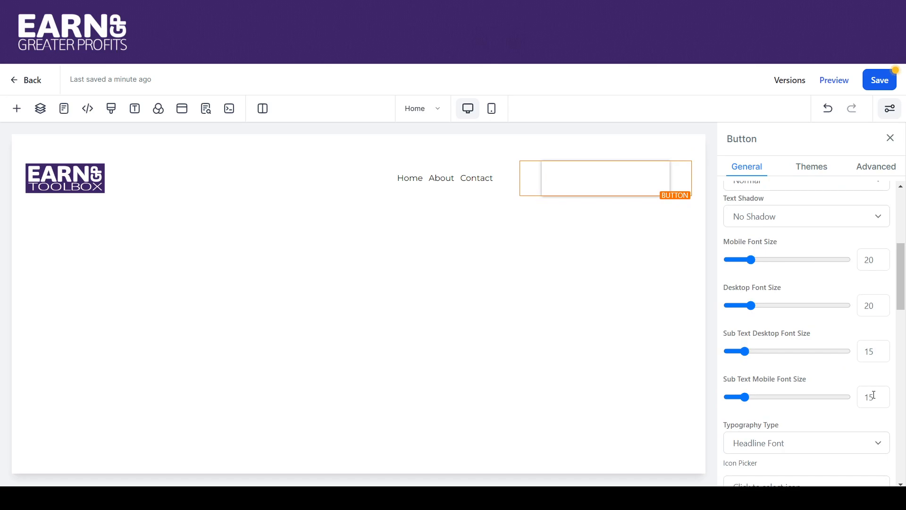
Set the button's background back to pink, save the page and dismiss the SEO Meta Data form.
scroll(891, 263, "up", 4)
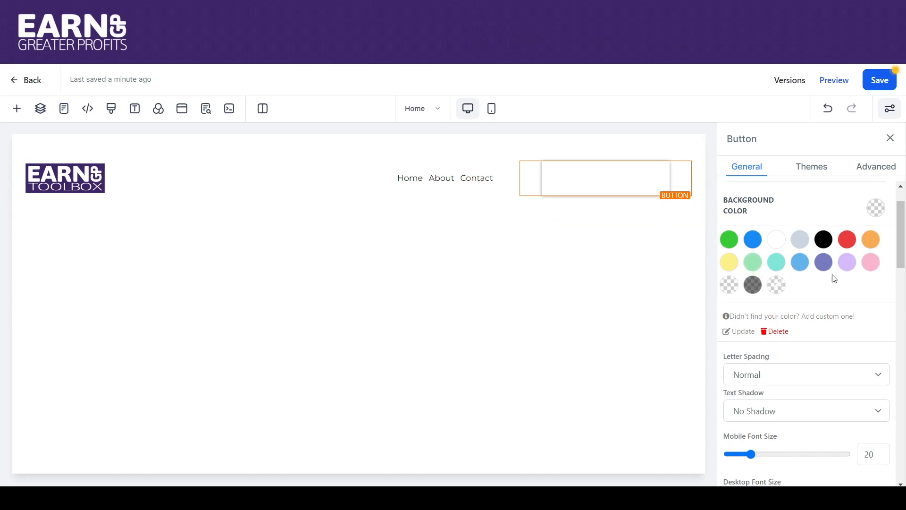
left_click(870, 265)
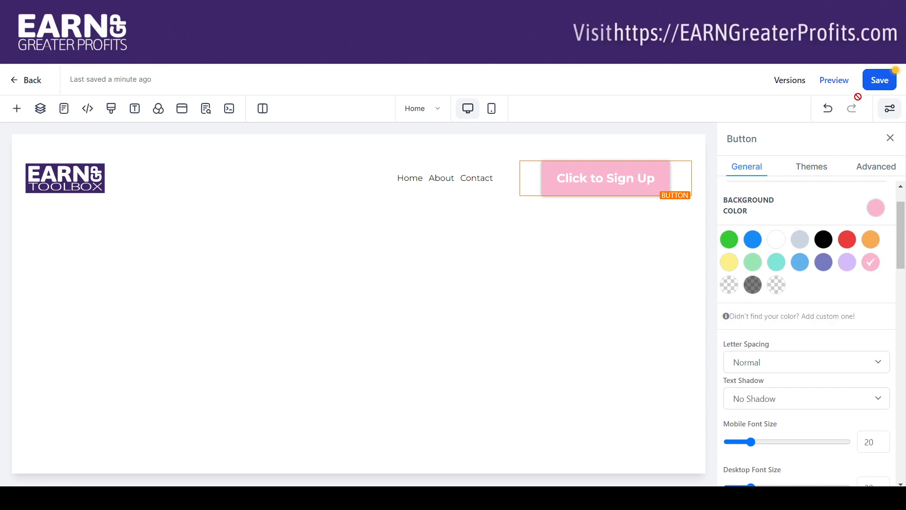
left_click(877, 81)
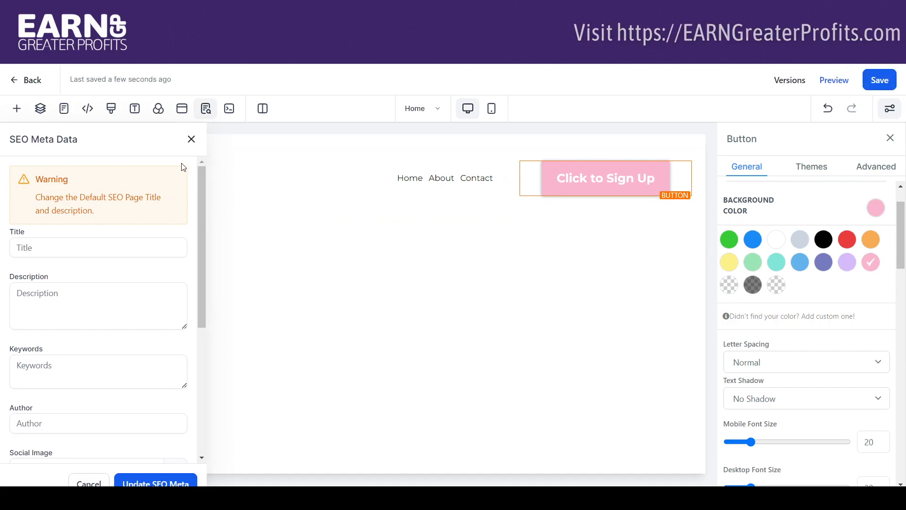
left_click(191, 139)
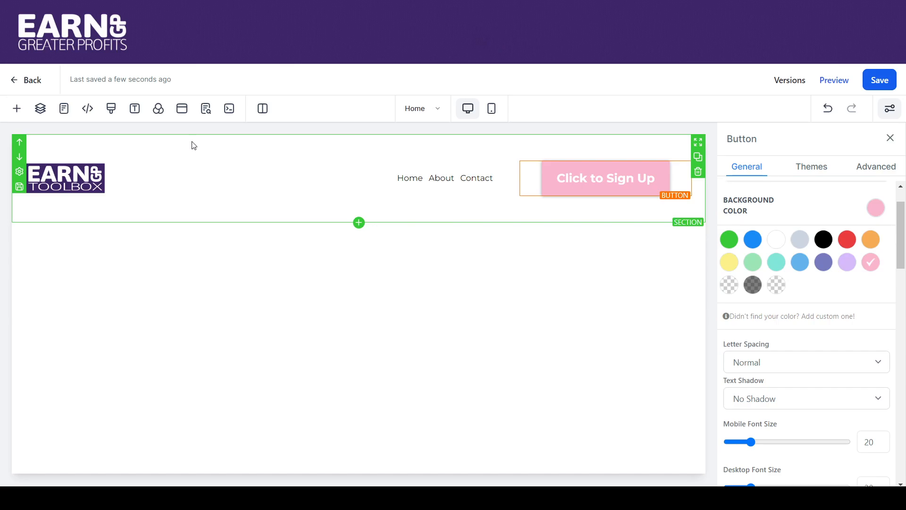
Rename the section holding the logo, menu and sign-up button as Header Navigation.
left_click(193, 146)
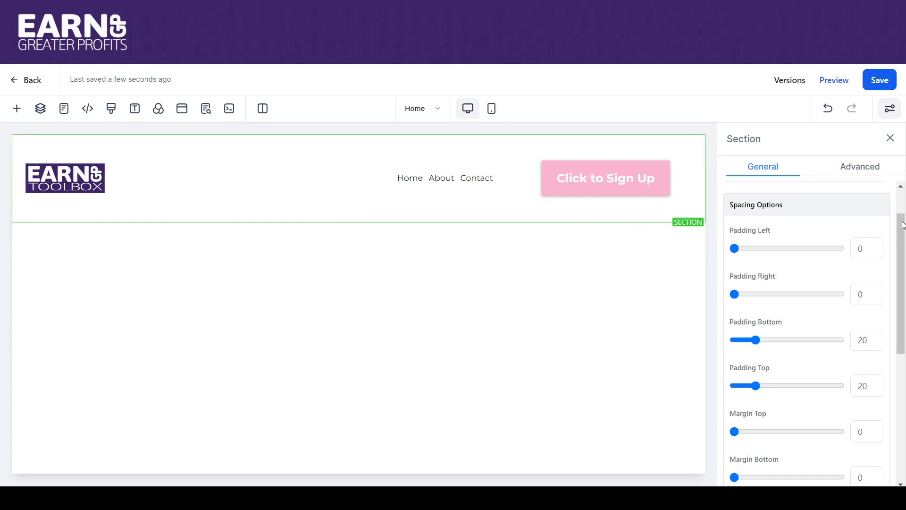
left_click_drag(903, 225, 901, 190)
left_click_drag(784, 221, 718, 232)
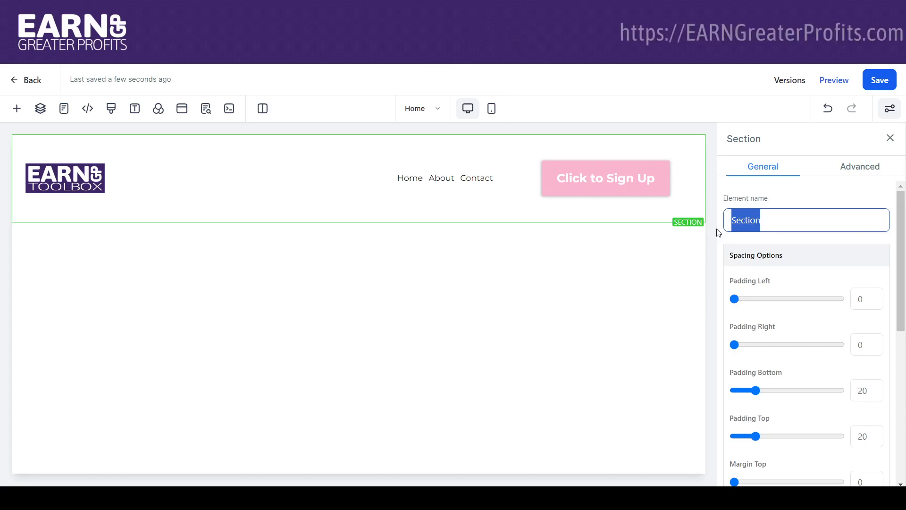
type("Header Navid")
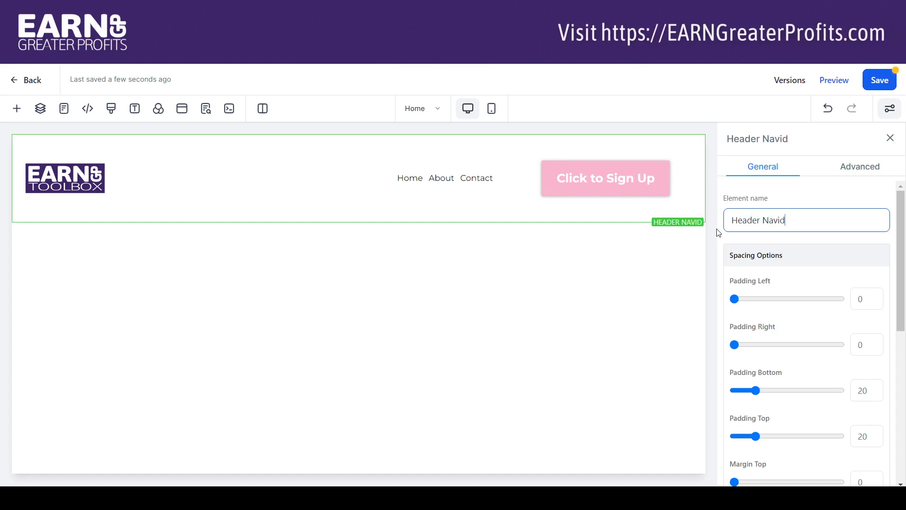
key("BackSpace")
type("gation")
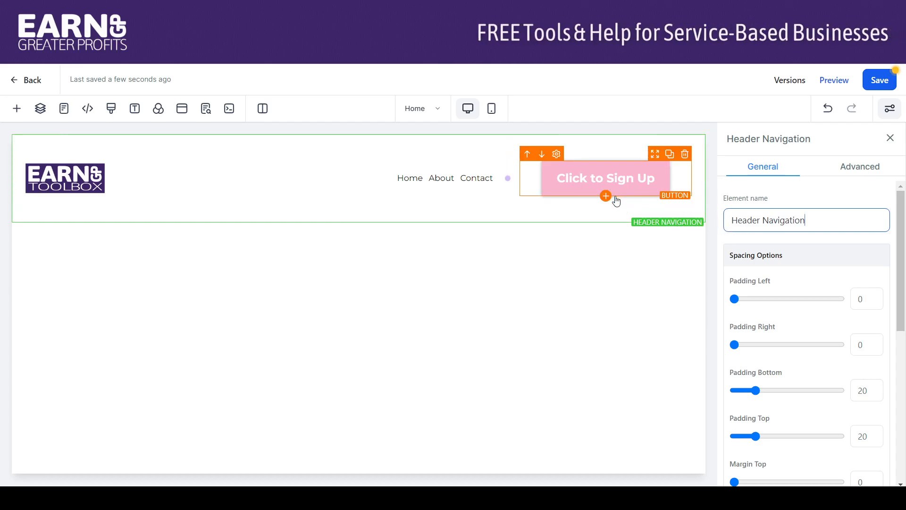
Rename the column containing the Click to Sign Up button as CTA Button.
left_click(619, 204)
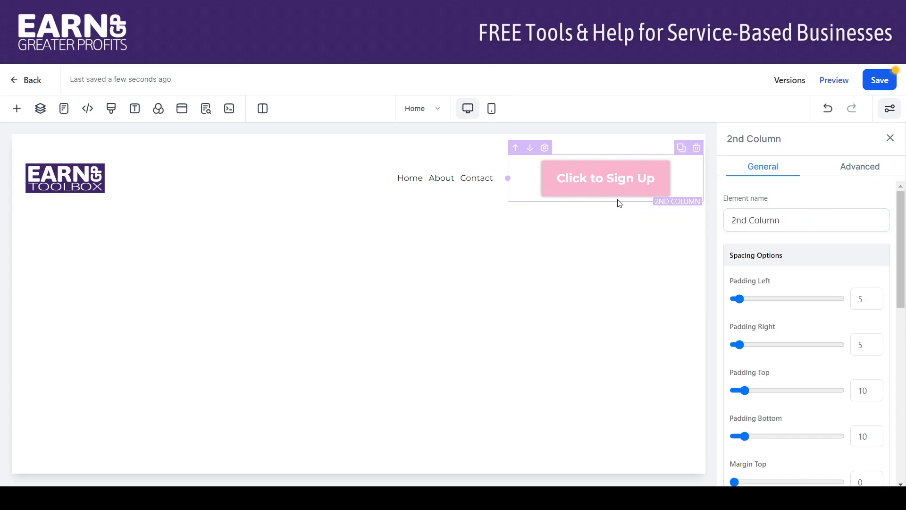
left_click_drag(807, 223, 724, 224)
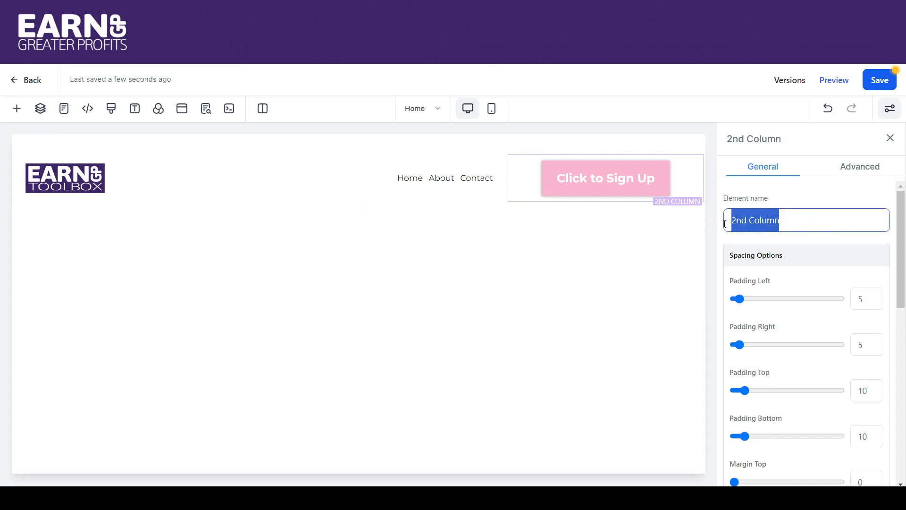
type("Call")
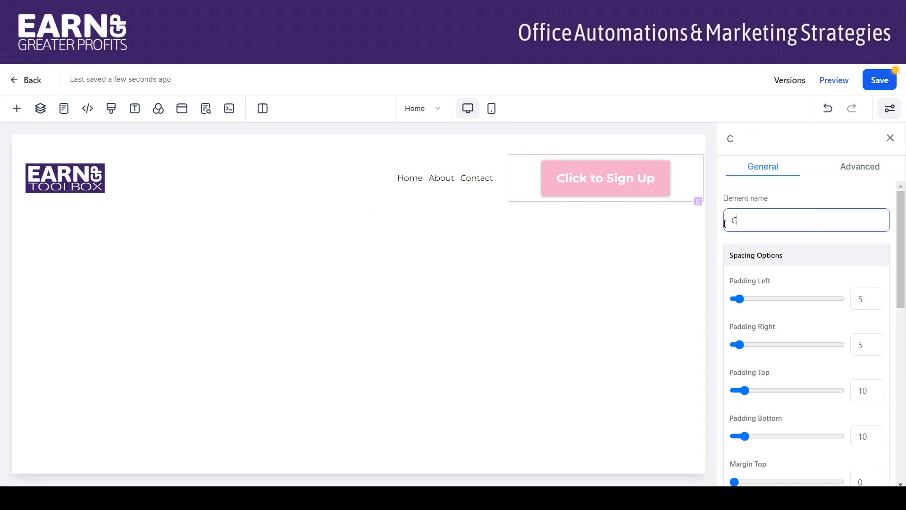
key("BackSpace")
key("BackSpace")
key("BackSpace")
type("T")
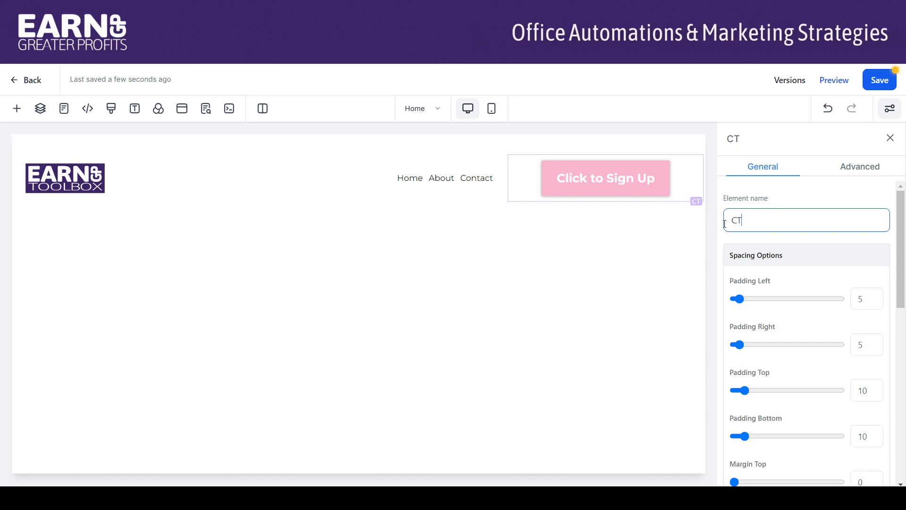
type("A Button")
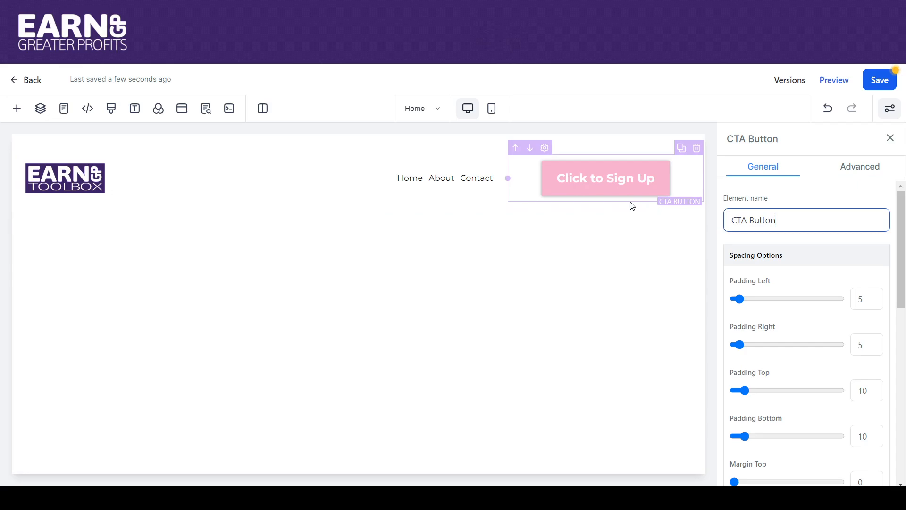
Save the header section as an asset named Header Navigation, added to Global Sections.
left_click(417, 189)
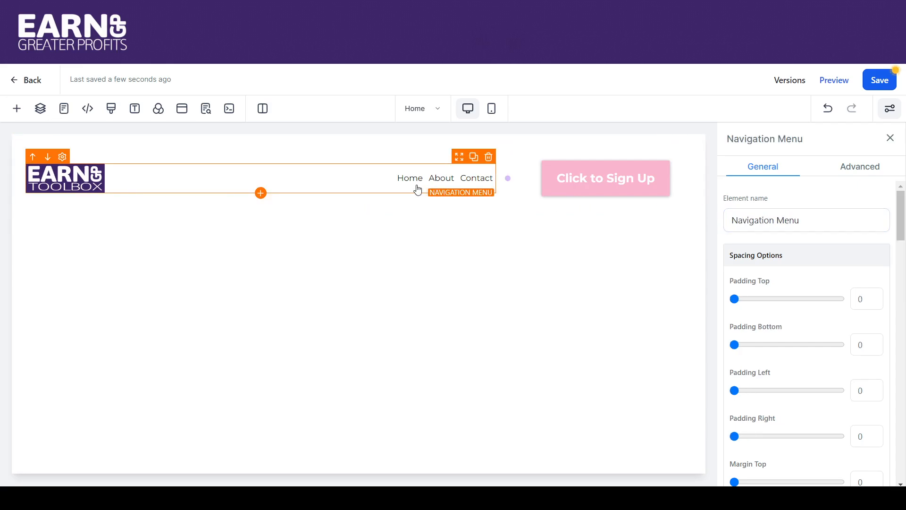
mouse_move(455, 194)
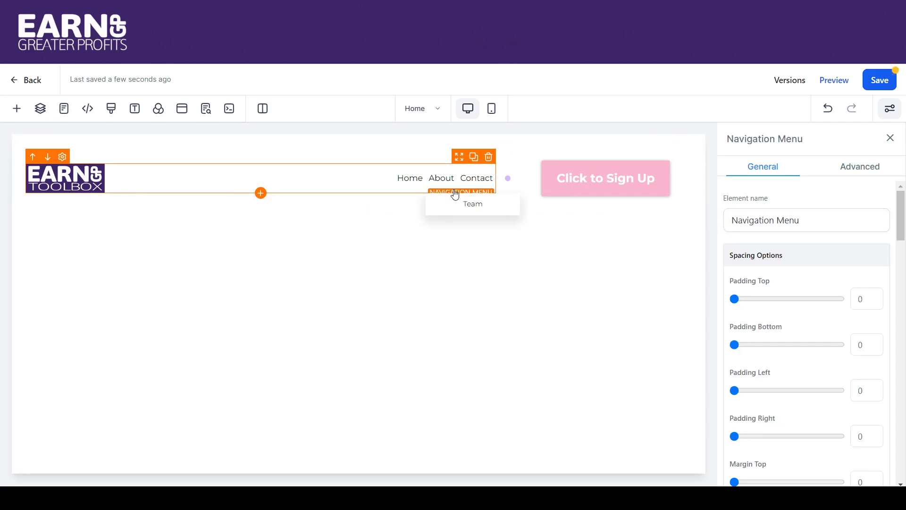
left_click(417, 218)
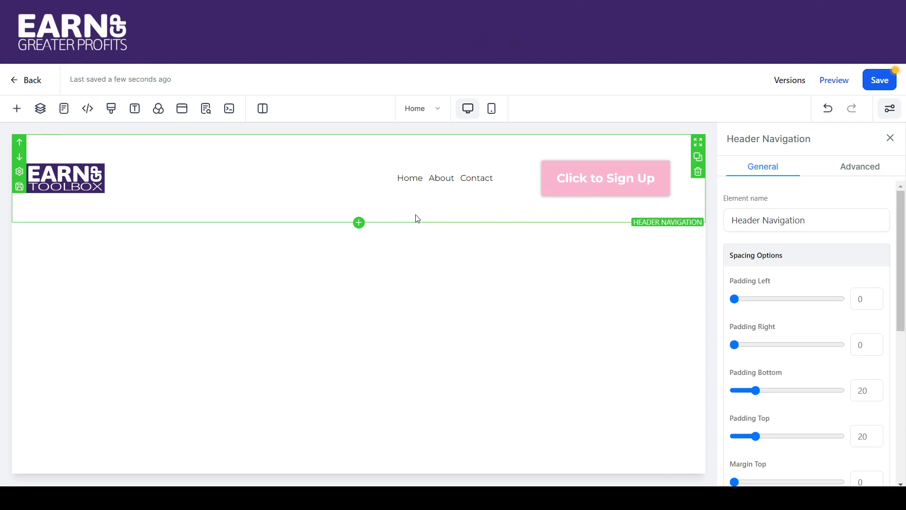
left_click(19, 187)
left_click(358, 266)
type("Header Navigation")
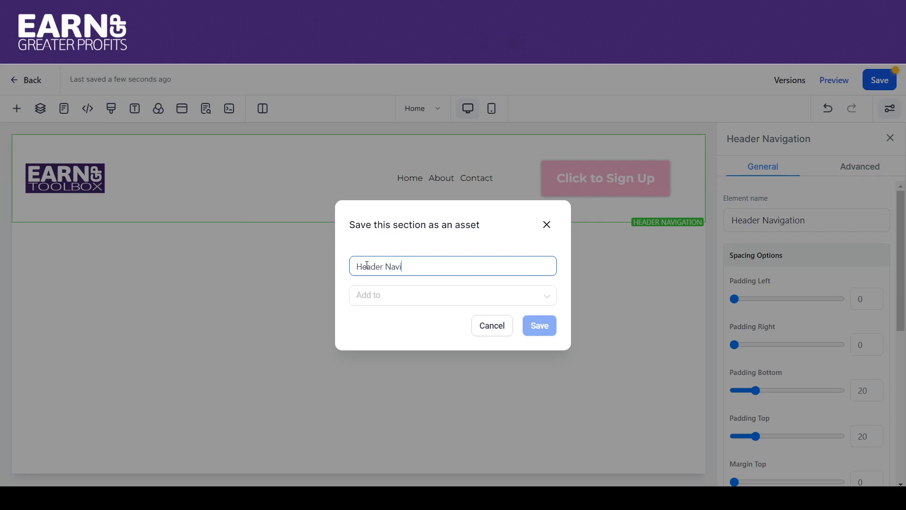
left_click(377, 298)
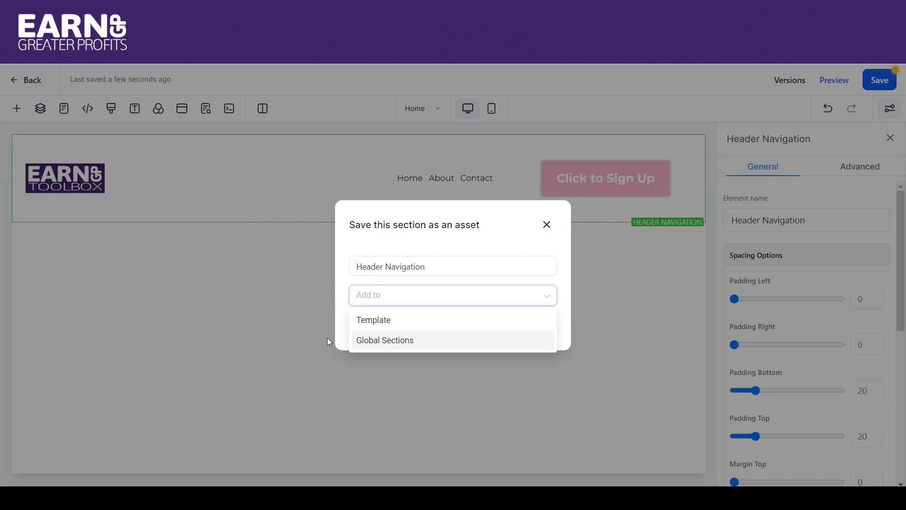
left_click(364, 341)
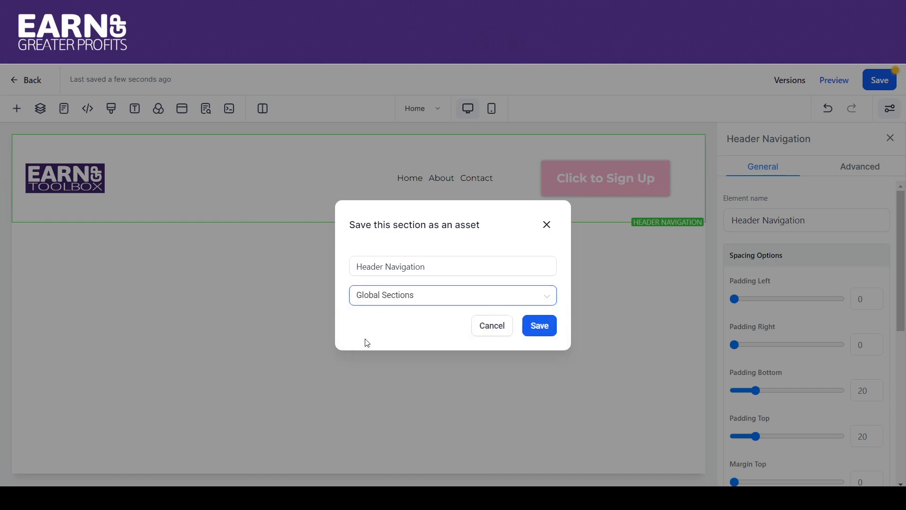
left_click(401, 301)
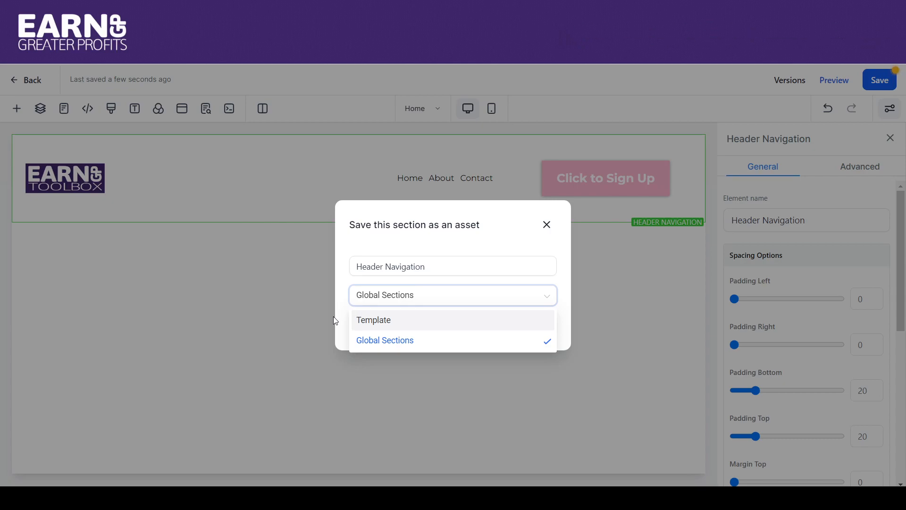
left_click(367, 341)
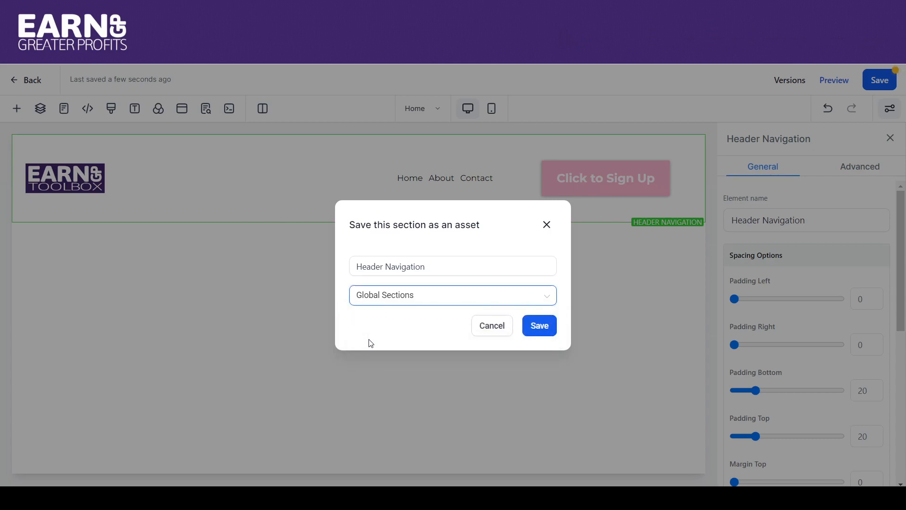
left_click(540, 332)
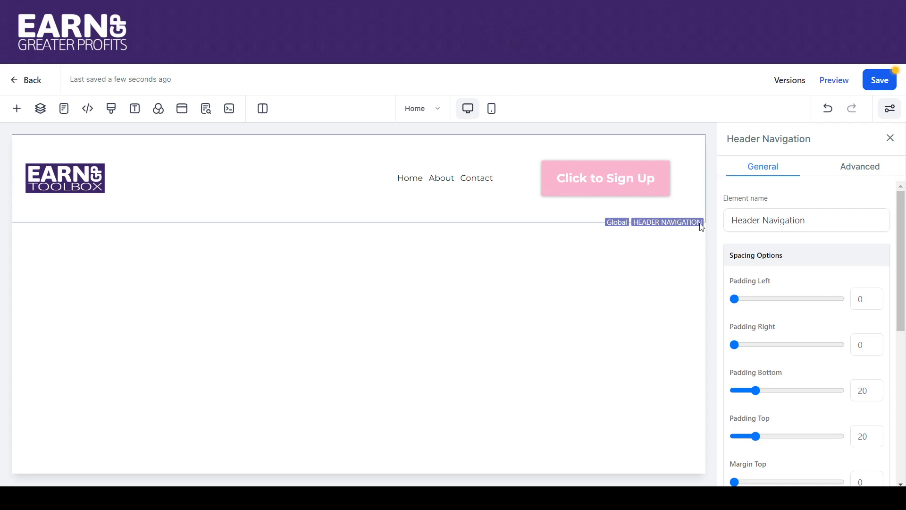
Set the Header Navigation section's background color to the palette's medium purple-blue.
left_click_drag(902, 218, 904, 367)
left_click(875, 259)
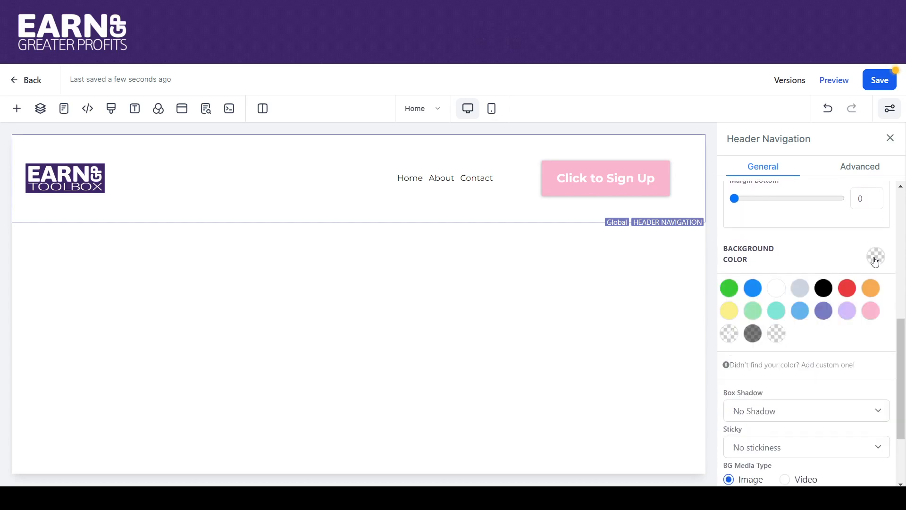
left_click(824, 317)
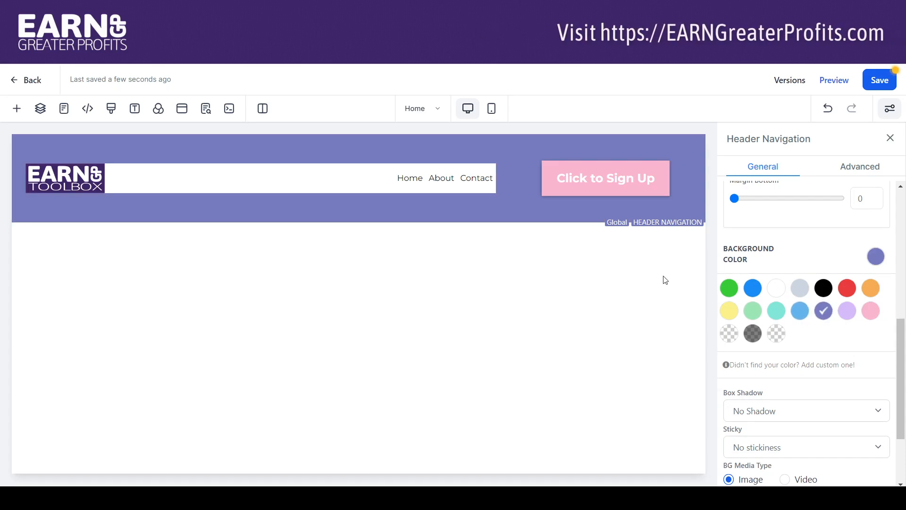
Make the navigation menu's background color transparent instead of white.
left_click(379, 183)
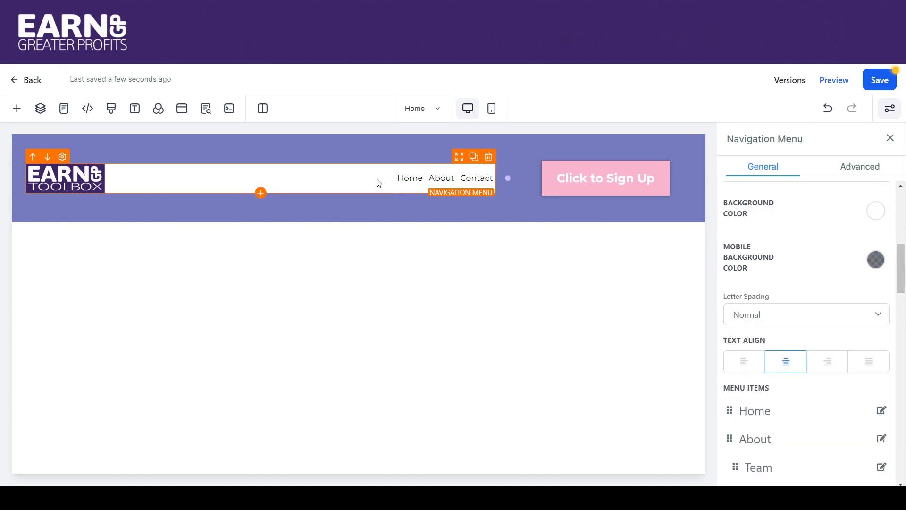
left_click(877, 216)
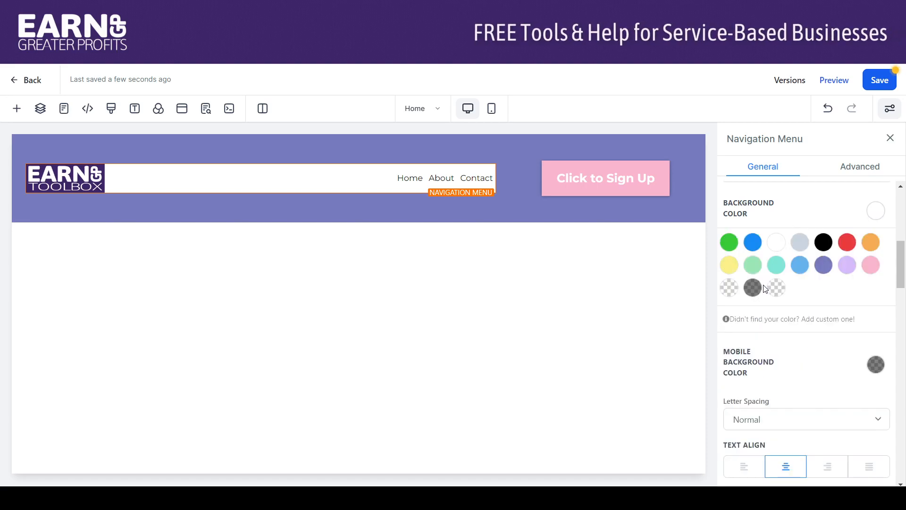
left_click(728, 288)
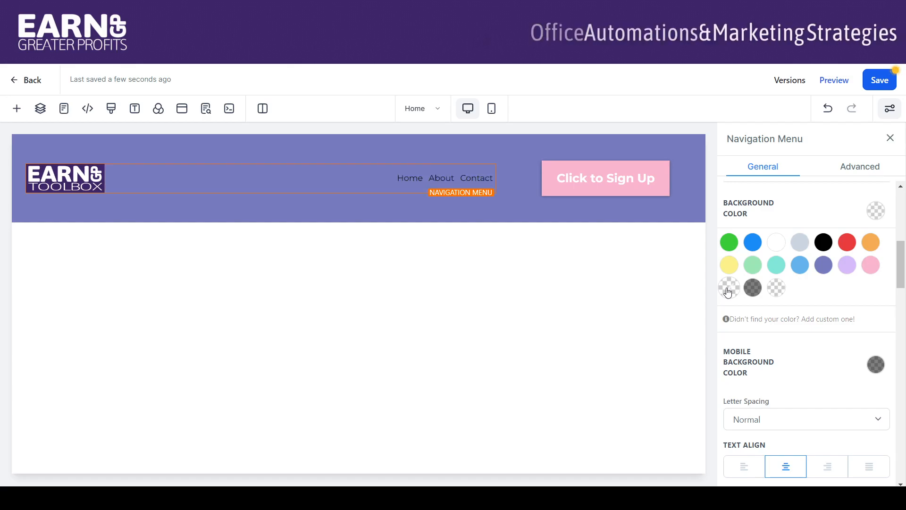
left_click(519, 203)
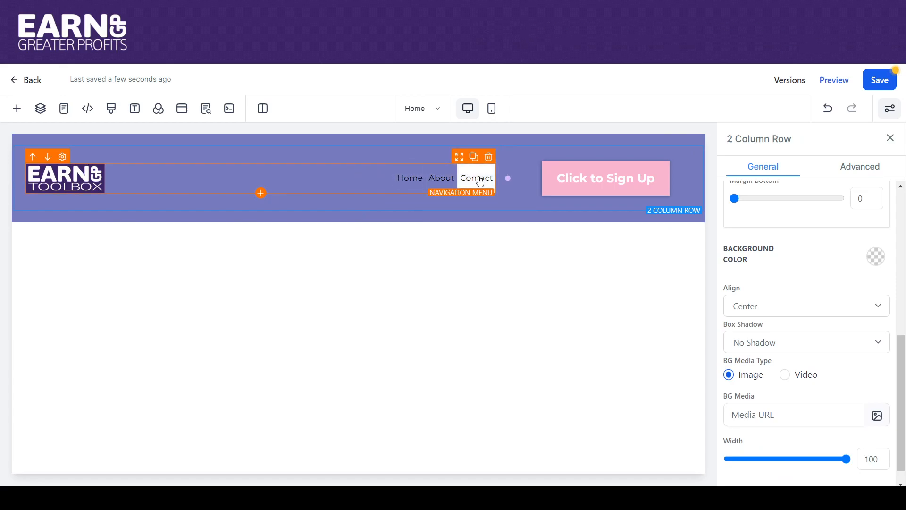
Set the Header Navigation section's bottom and top padding to 0 and save the page.
left_click(436, 222)
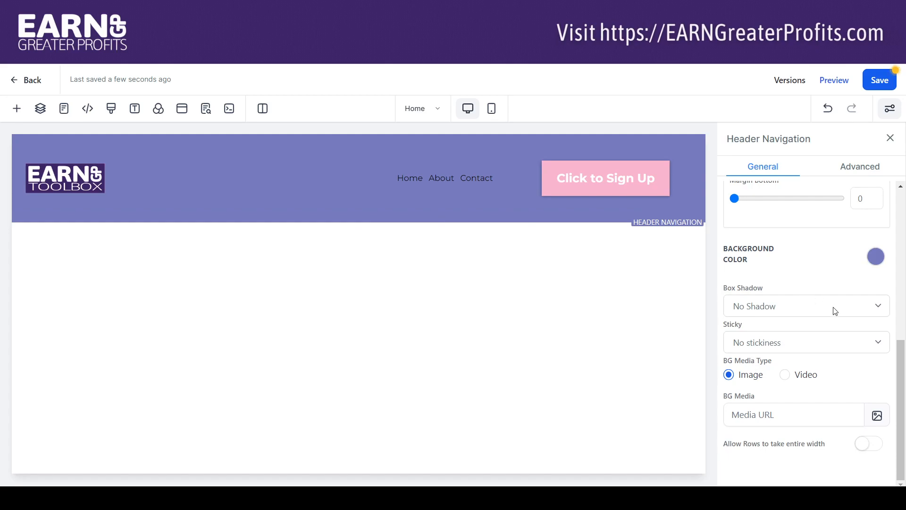
left_click_drag(899, 370, 899, 288)
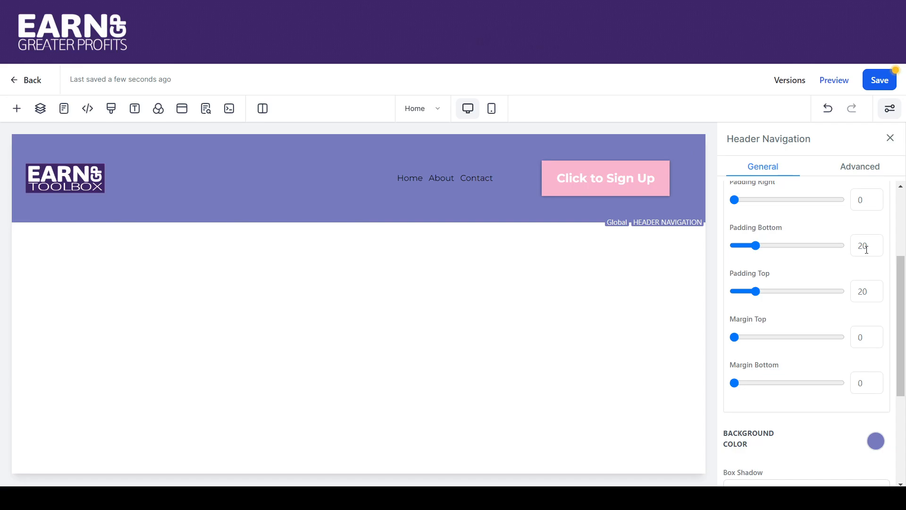
left_click_drag(861, 291, 817, 293)
left_click_drag(873, 246, 848, 244)
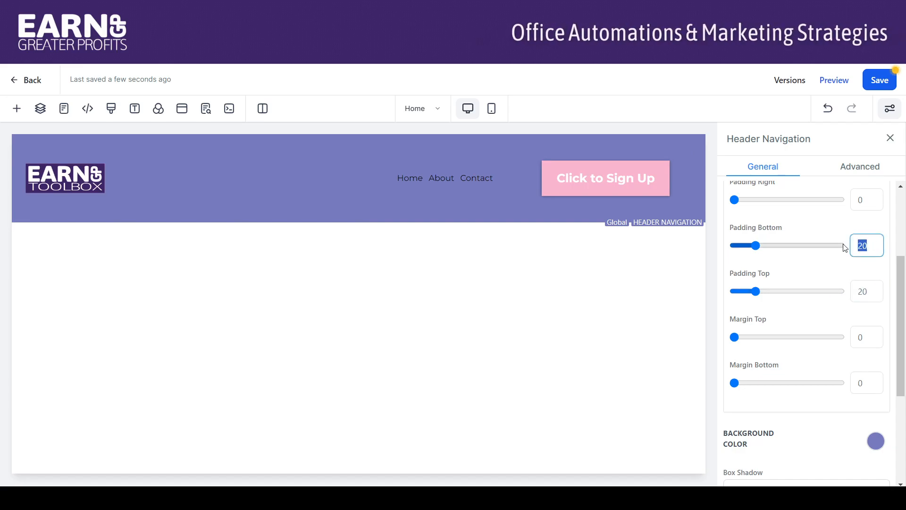
type("0")
left_click_drag(865, 289, 840, 295)
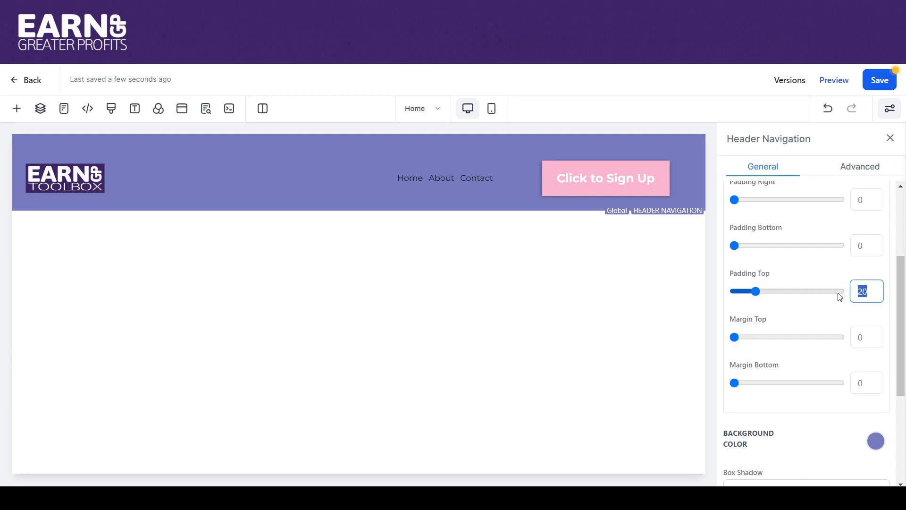
type("0")
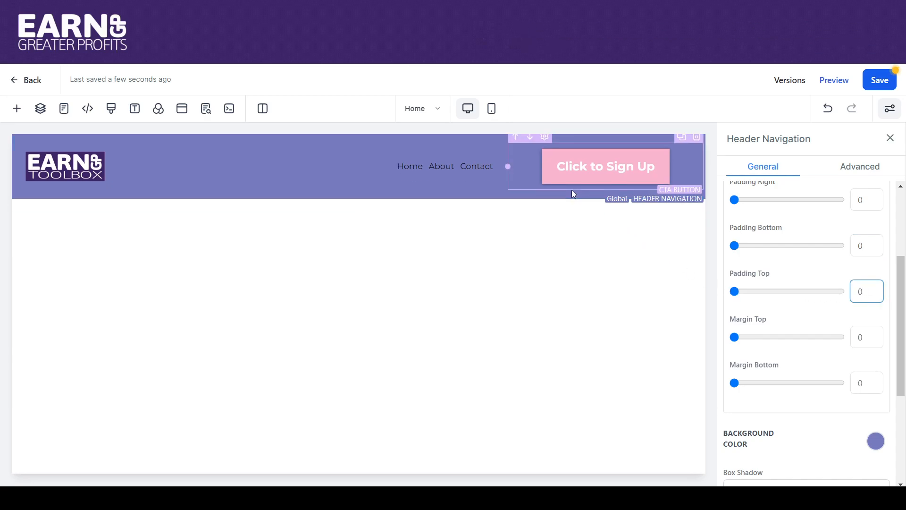
left_click(511, 191)
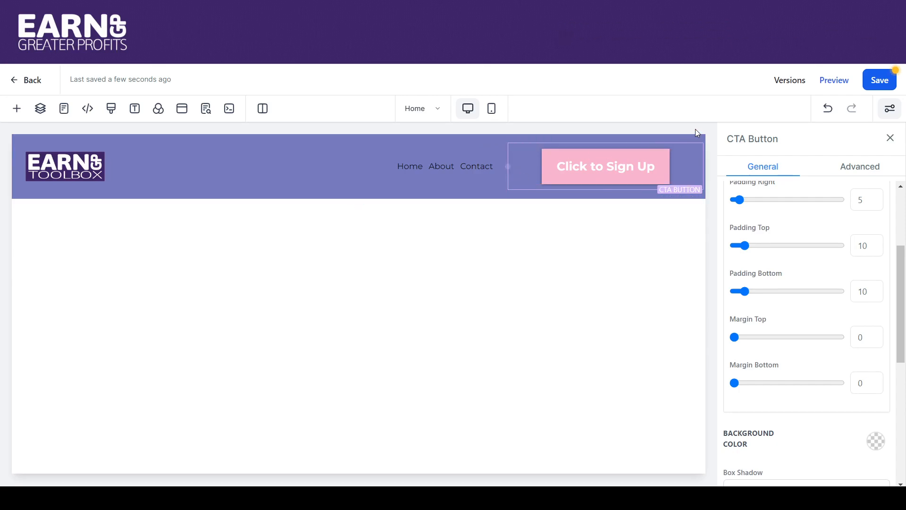
left_click(881, 81)
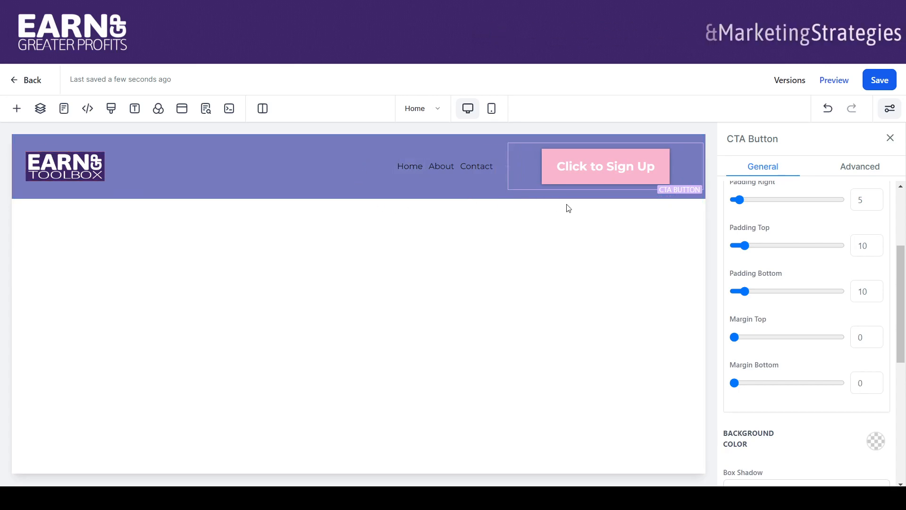
Set the bottom margin of the header's two-column row to 10, leaving the Header Navigation section selected.
left_click(640, 200)
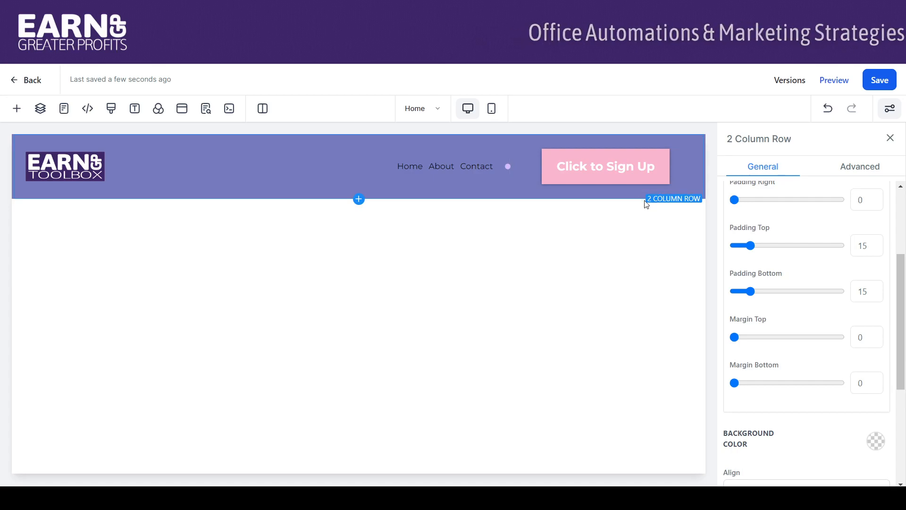
left_click(853, 385)
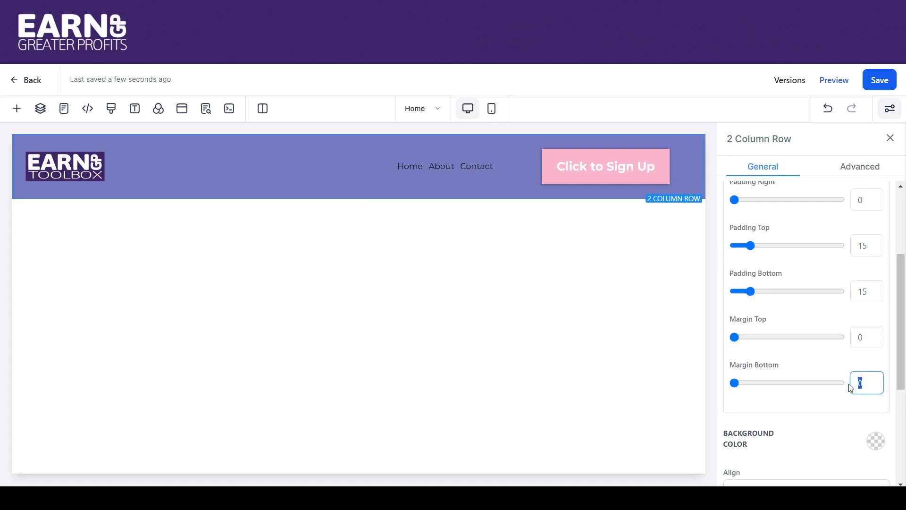
type("10")
left_click(640, 264)
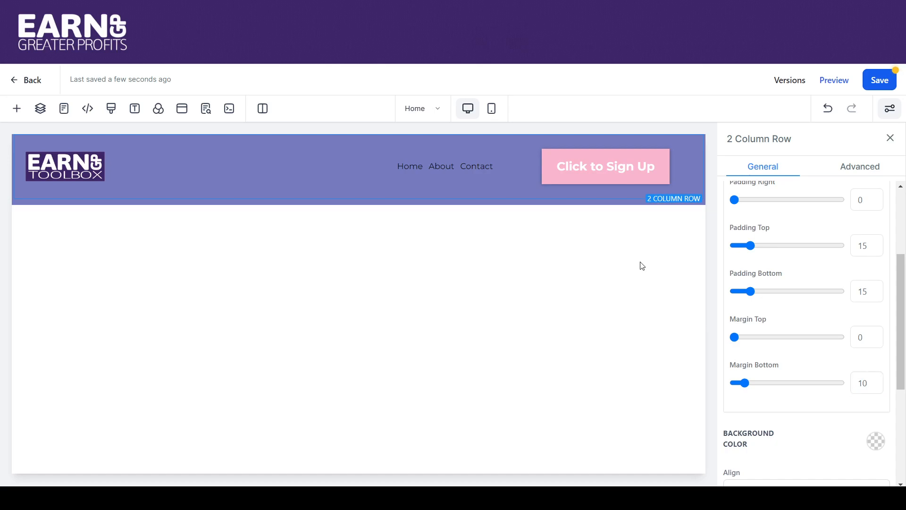
left_click(577, 207)
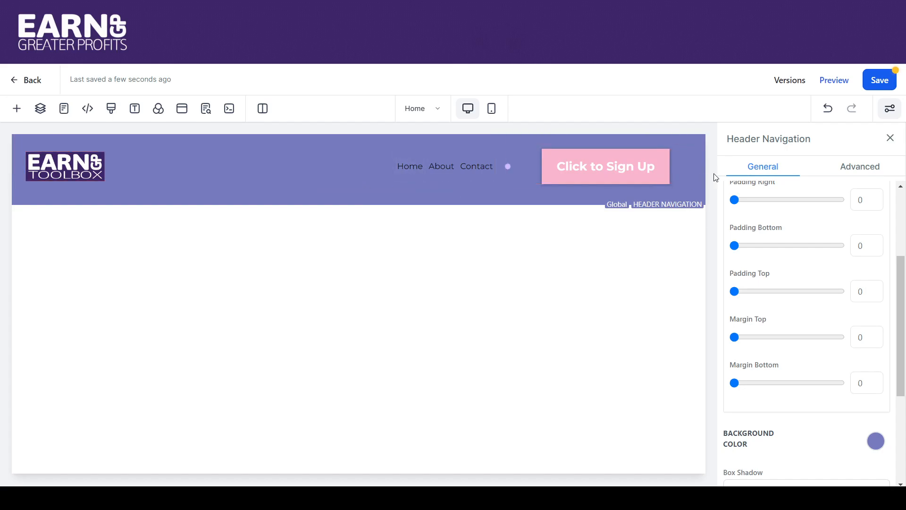
Set the Header Navigation section's box shadow to 40% Inner Shadow.
left_click_drag(904, 269, 904, 368)
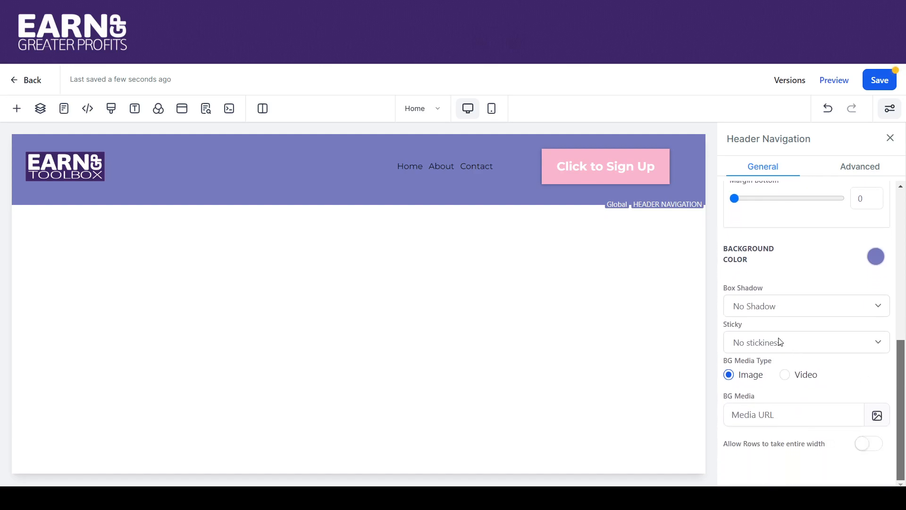
left_click(750, 308)
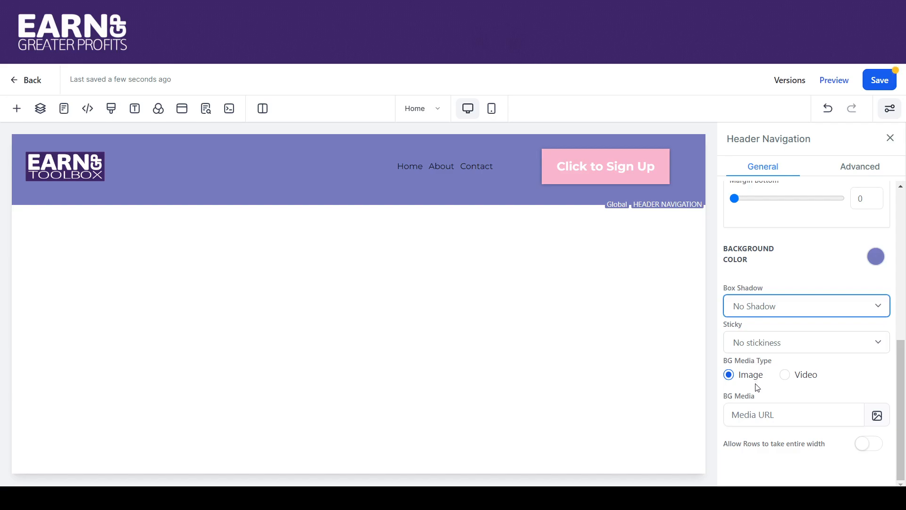
key("Down")
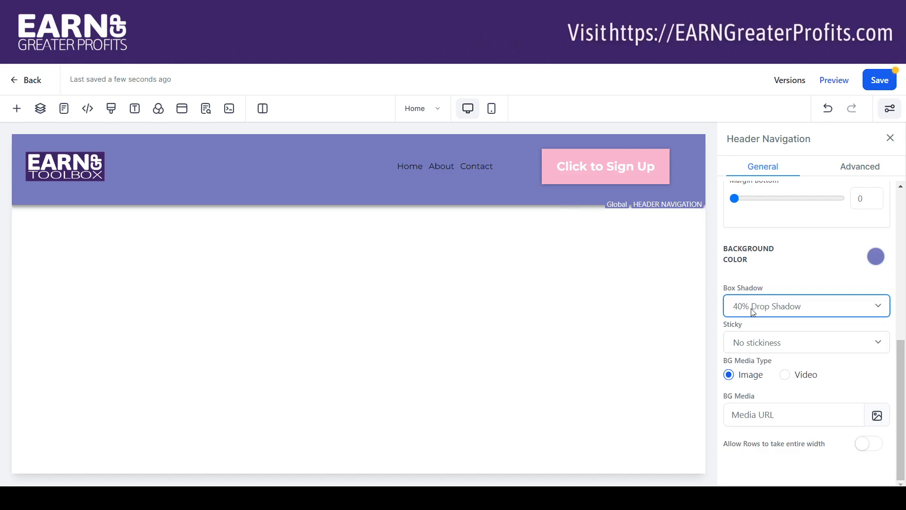
key("Down")
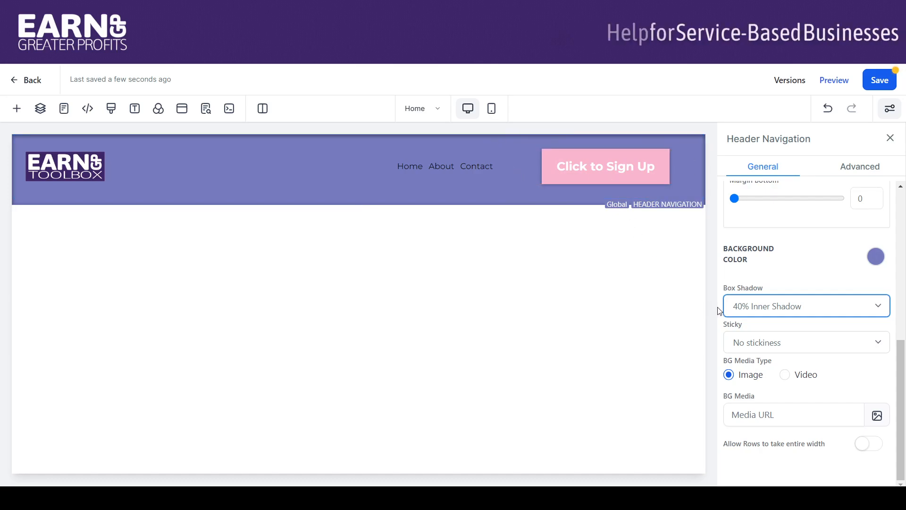
Make the Header Navigation section sticky using the Stick to top on scroll option.
left_click(771, 346)
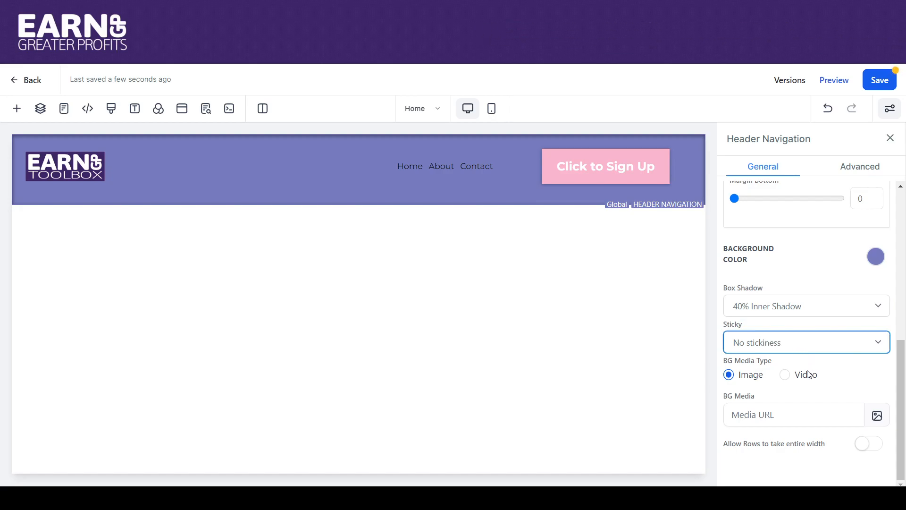
key("Down")
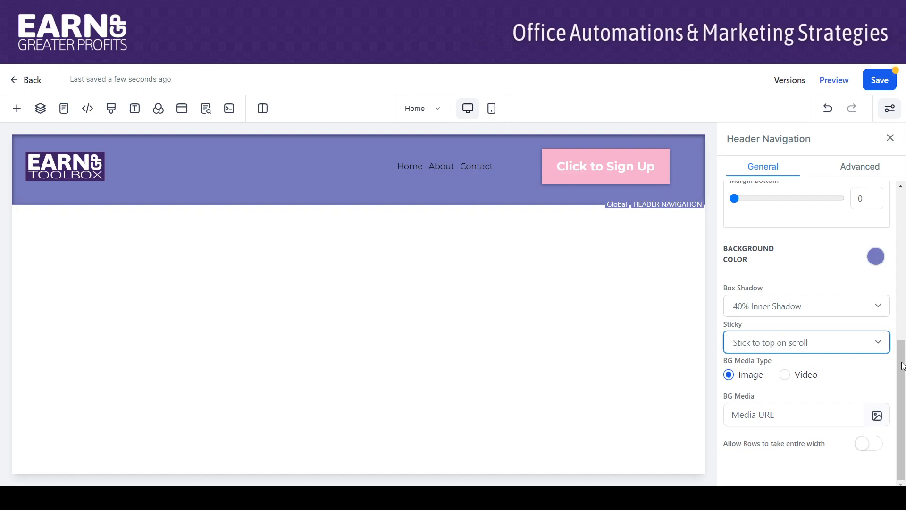
left_click_drag(905, 369, 905, 366)
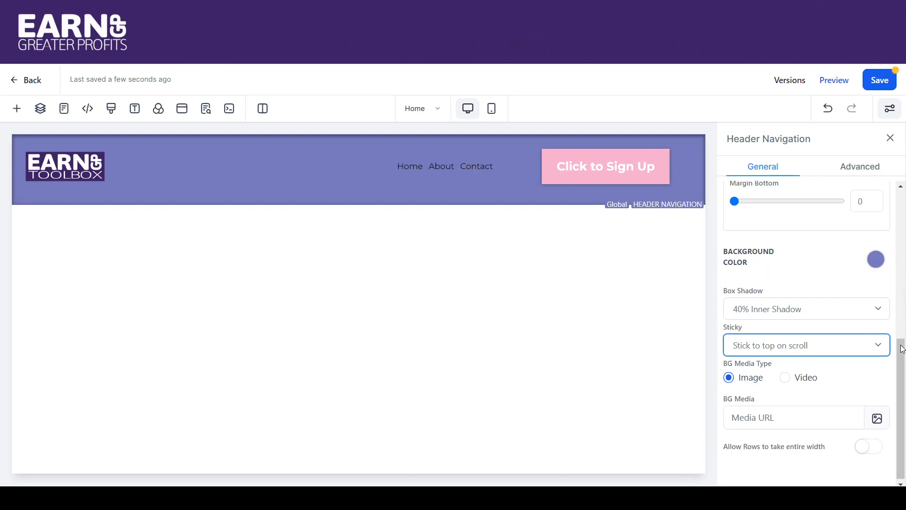
left_click_drag(902, 349, 903, 356)
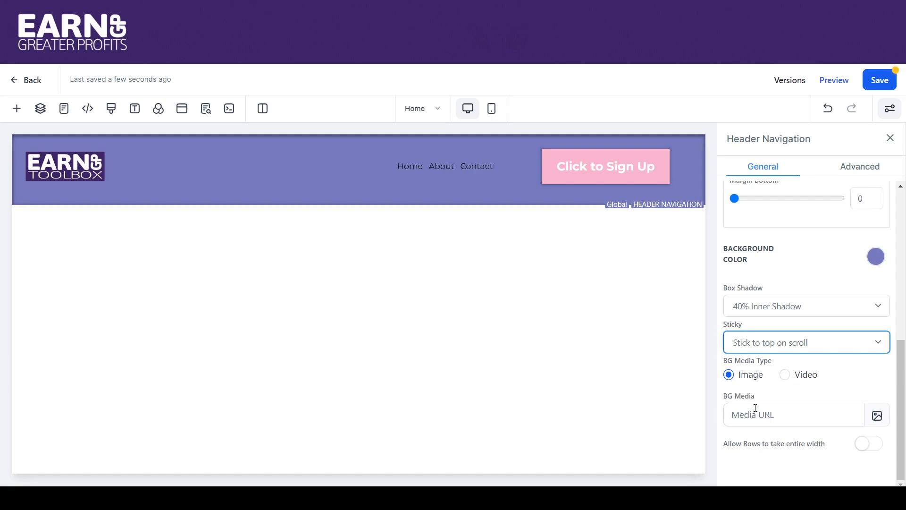
Look at the media library for a section background, and try letting the section's rows take the entire width.
left_click(877, 415)
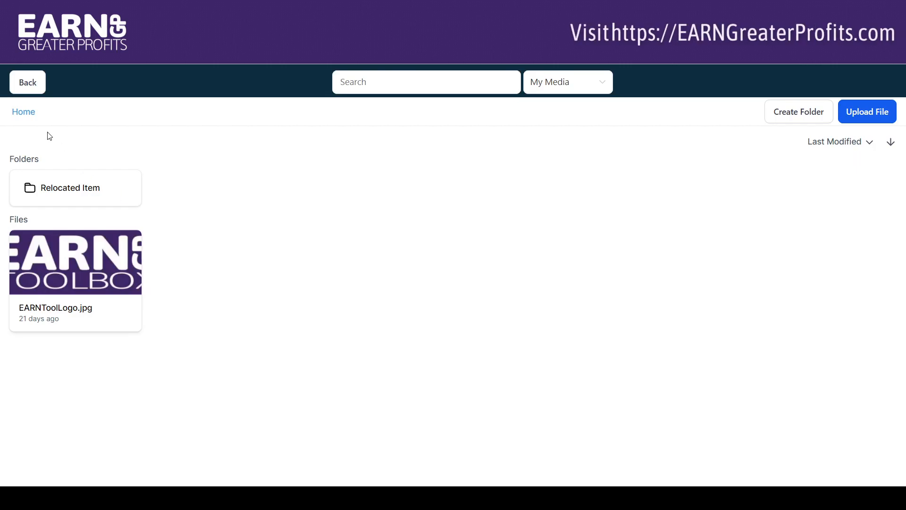
left_click(22, 84)
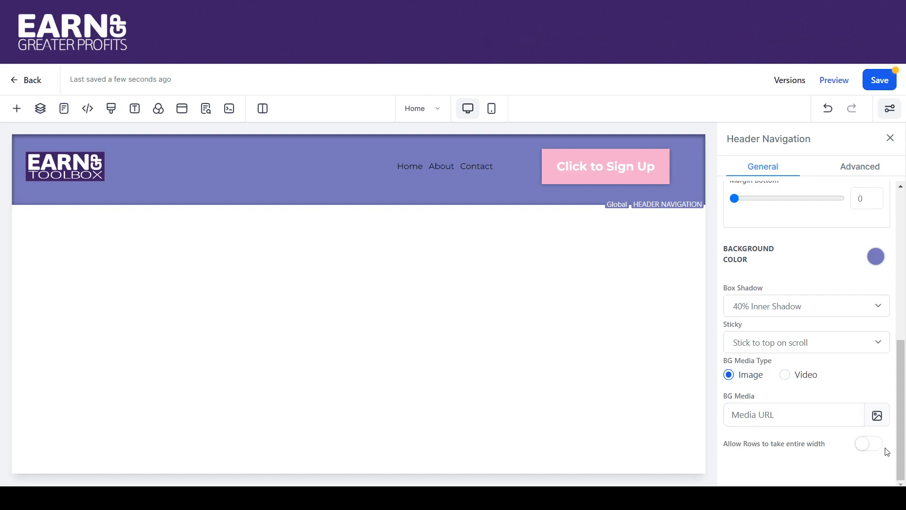
left_click(872, 447)
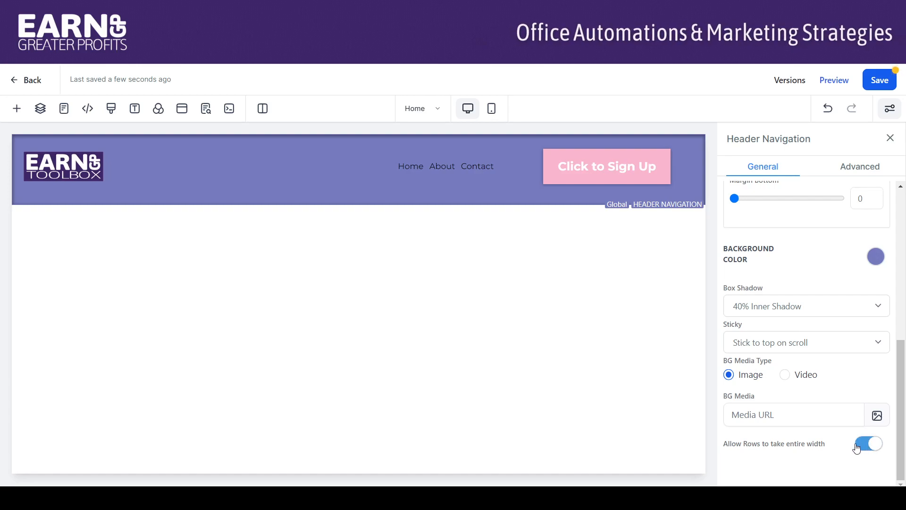
left_click(858, 447)
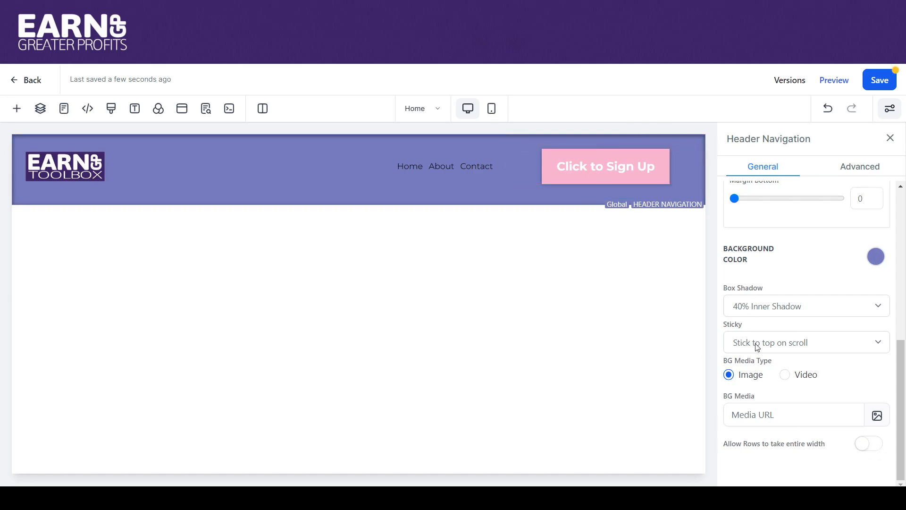
left_click(880, 449)
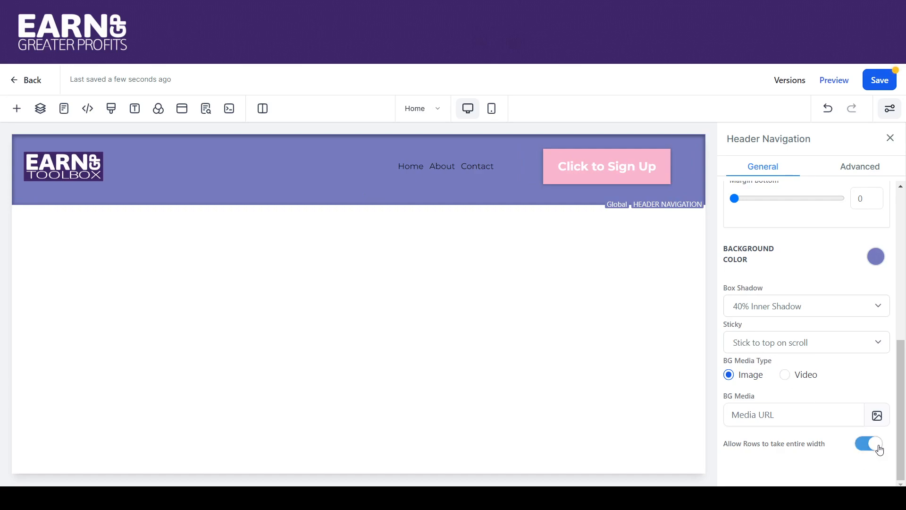
left_click(861, 445)
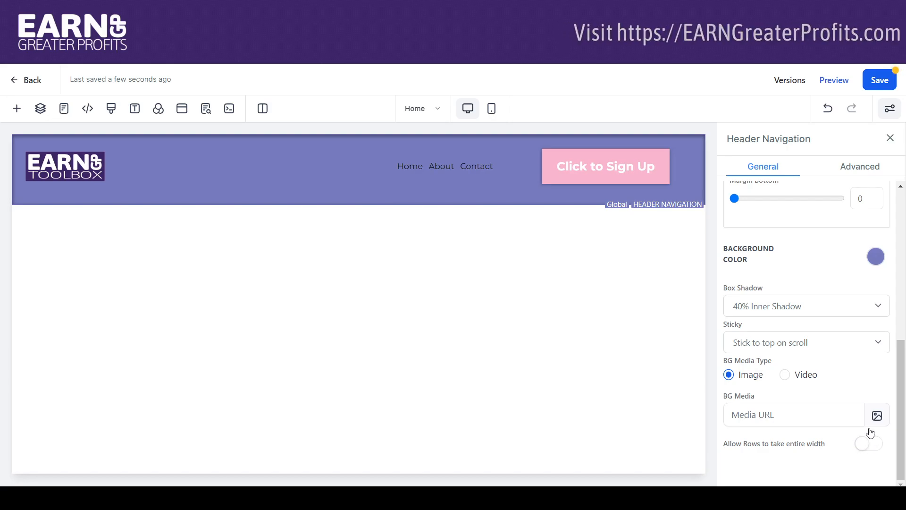
Give the Header Navigation section a full solid border, 10px wide and light blue.
left_click_drag(902, 363, 905, 212)
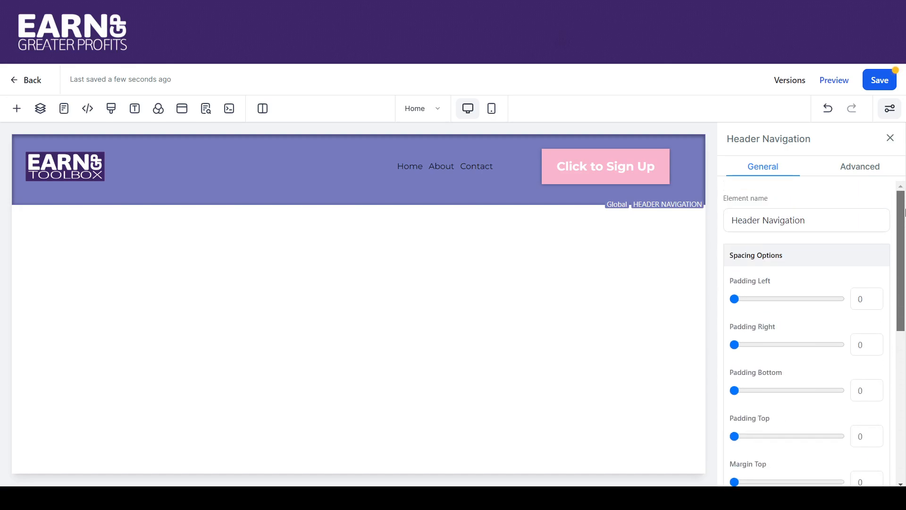
left_click(860, 171)
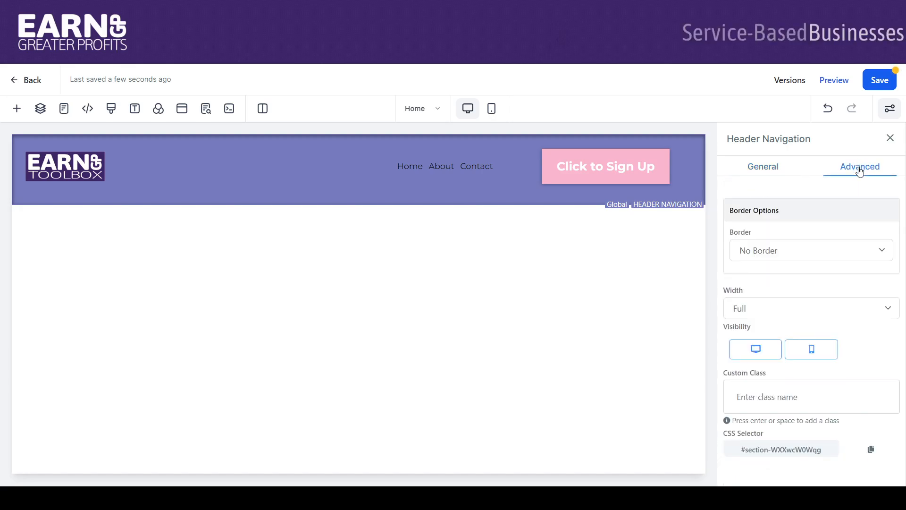
left_click(881, 254)
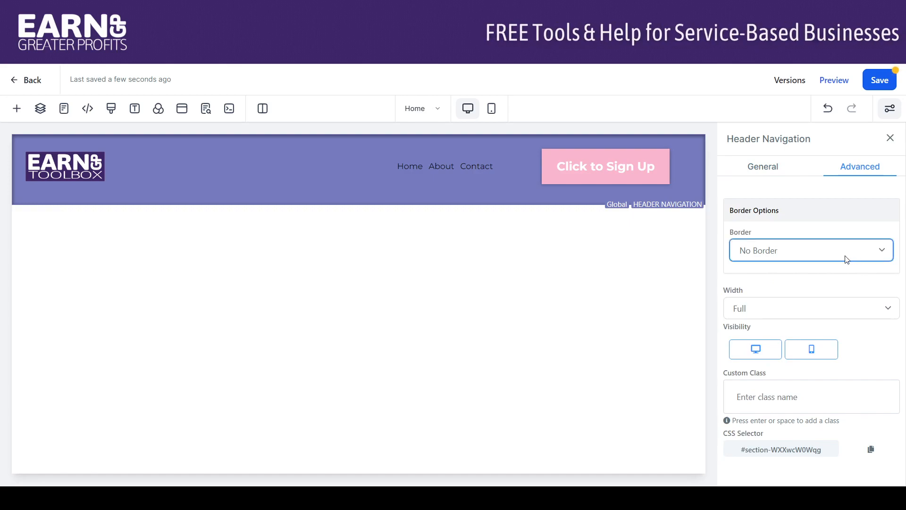
left_click(762, 283)
left_click(769, 288)
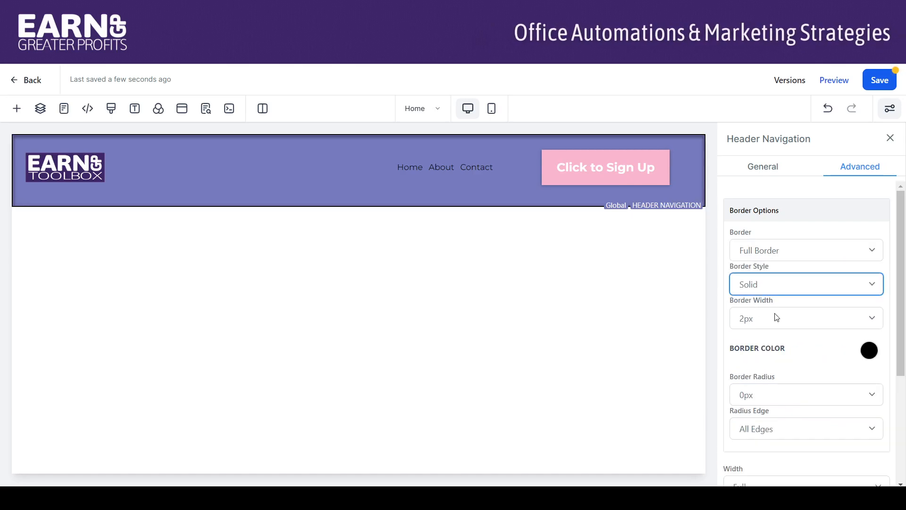
left_click(849, 321)
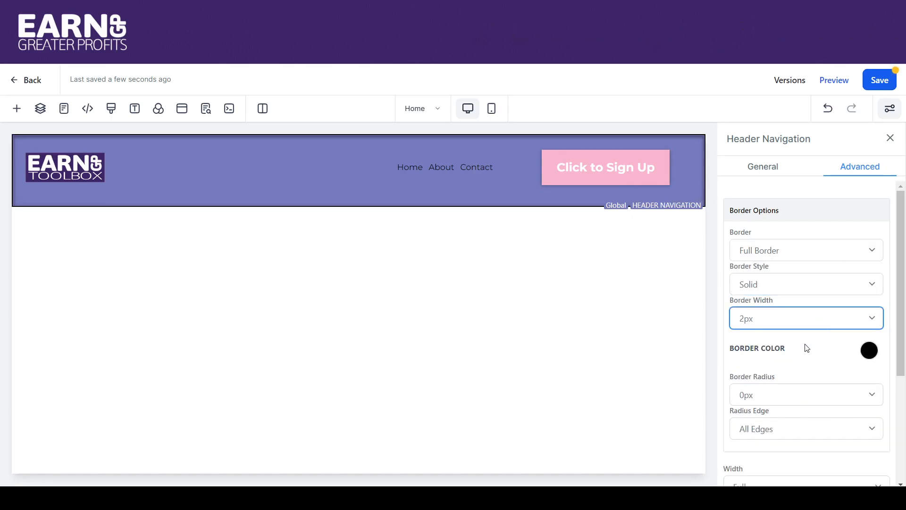
left_click(789, 385)
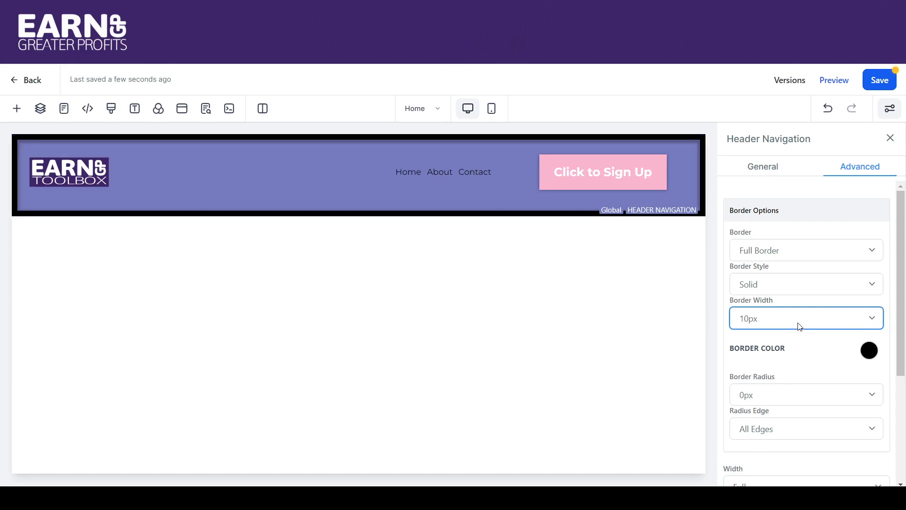
left_click(869, 350)
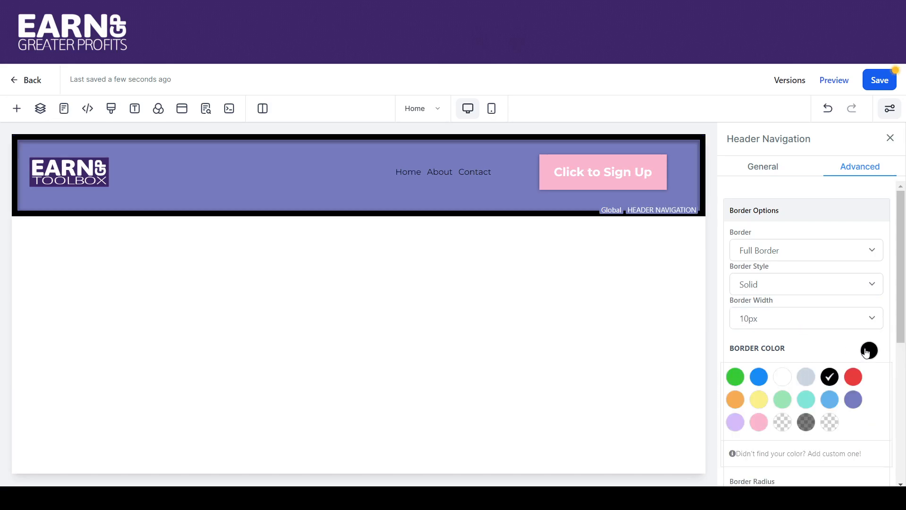
left_click(830, 402)
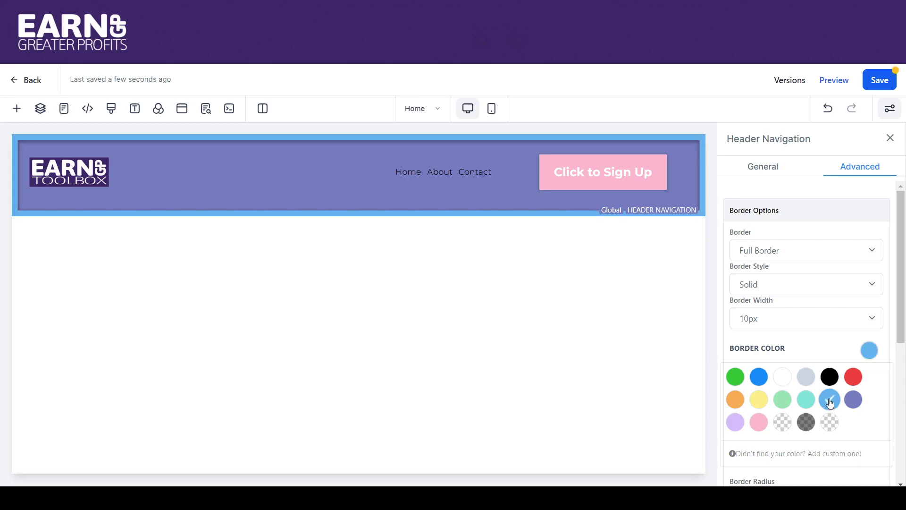
Change the Header Navigation section's border to Bottom Border and color it pink.
left_click(771, 256)
left_click(770, 272)
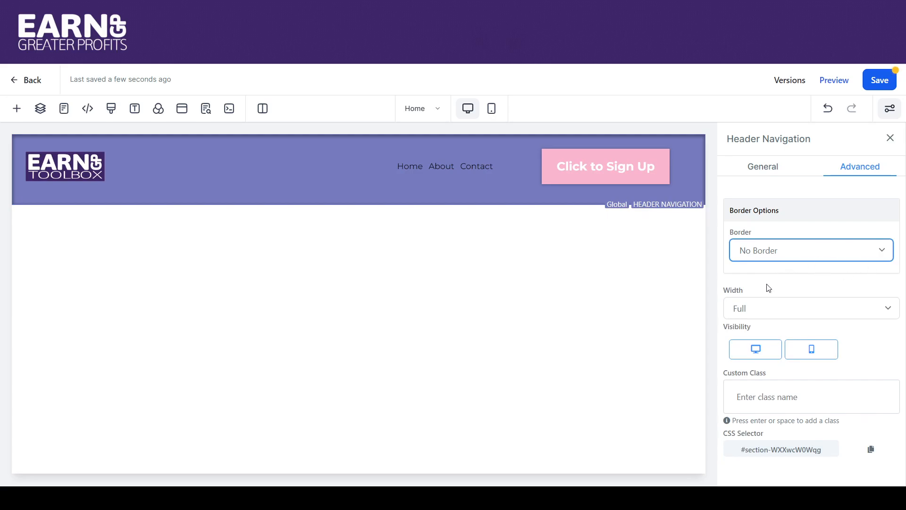
key("Up")
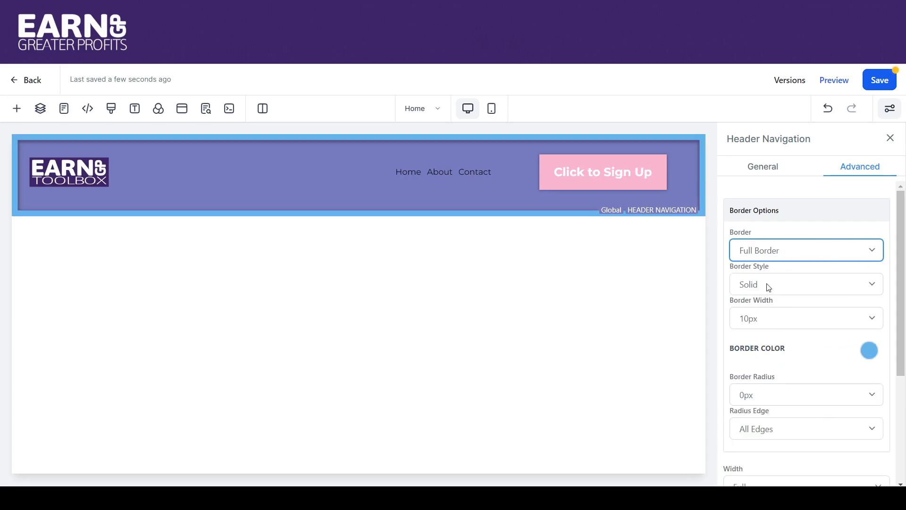
key("Down")
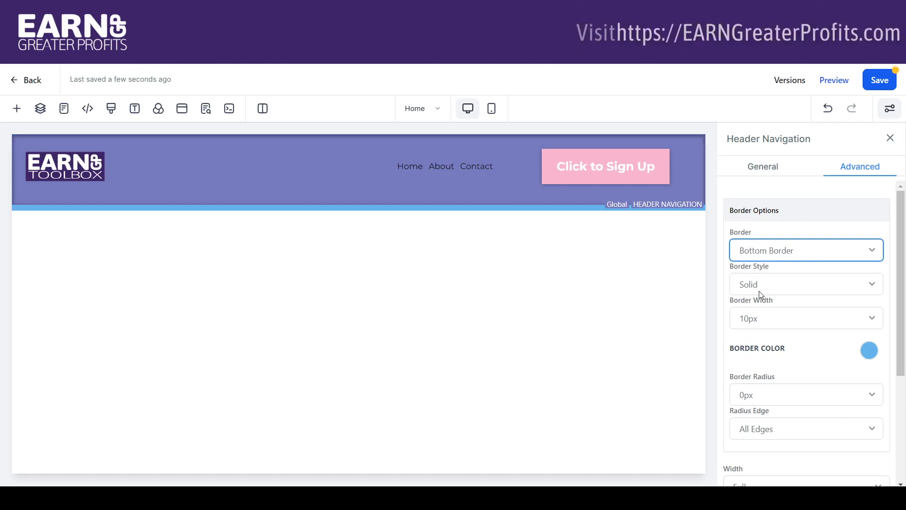
left_click(869, 350)
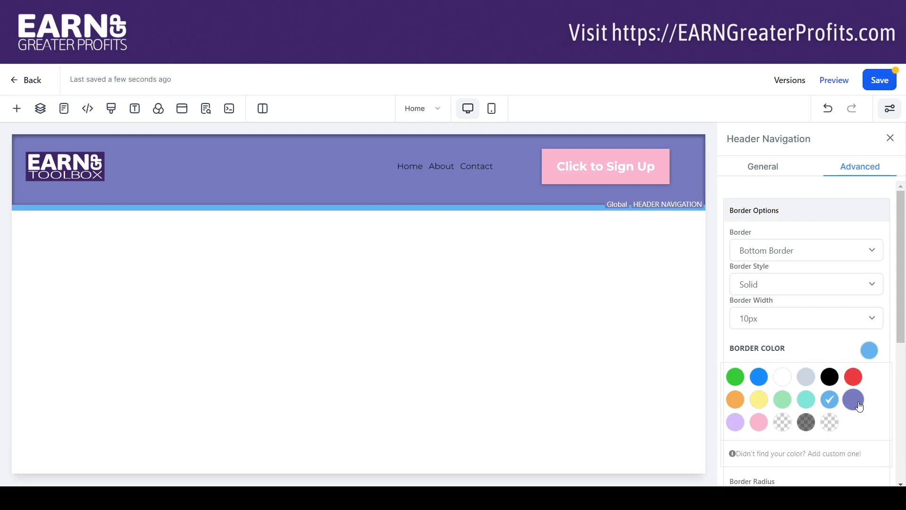
left_click(758, 423)
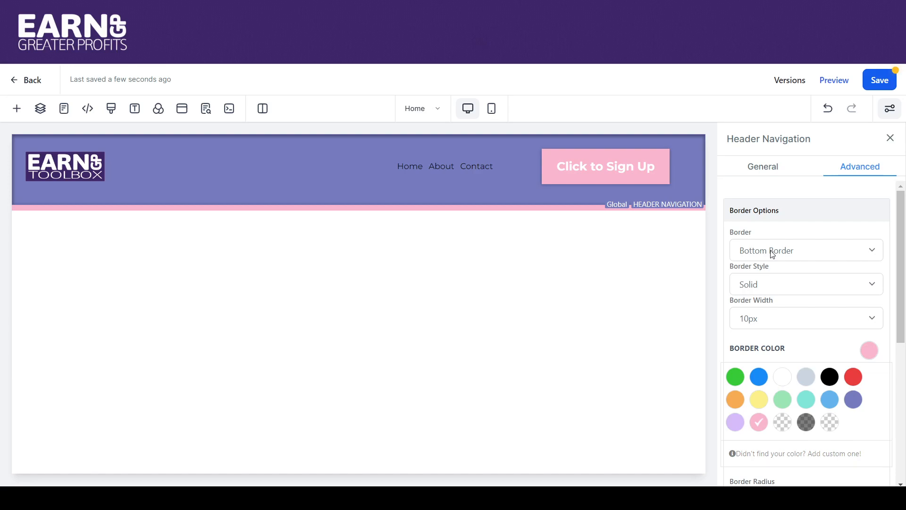
Switch the Header Navigation section back to Full Border with a 1px border width, leaving the color palette closed.
scroll(895, 245, "down", 1)
scroll(895, 245, "down", 5)
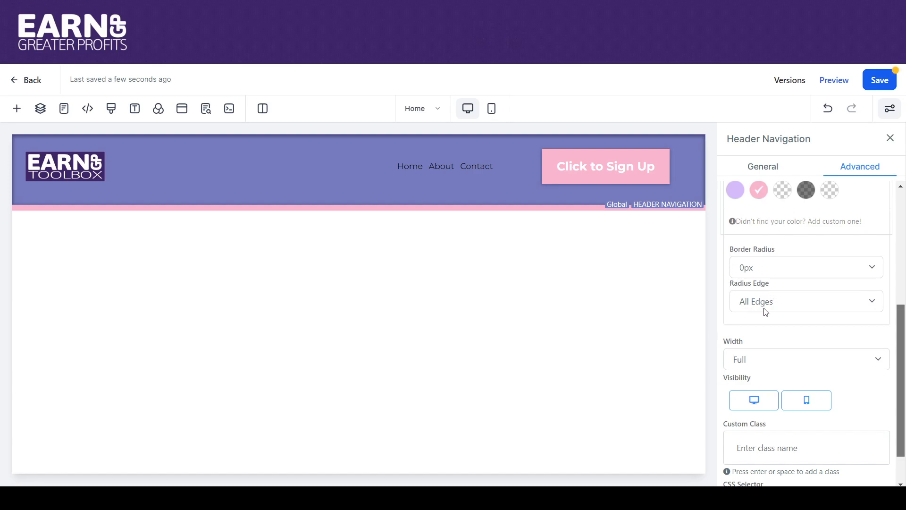
left_click_drag(895, 329, 892, 209)
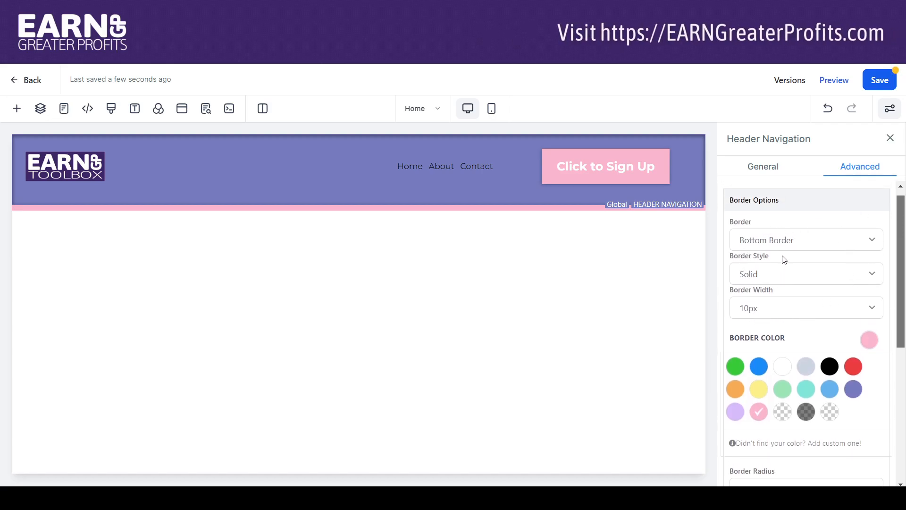
left_click_drag(900, 249, 904, 331)
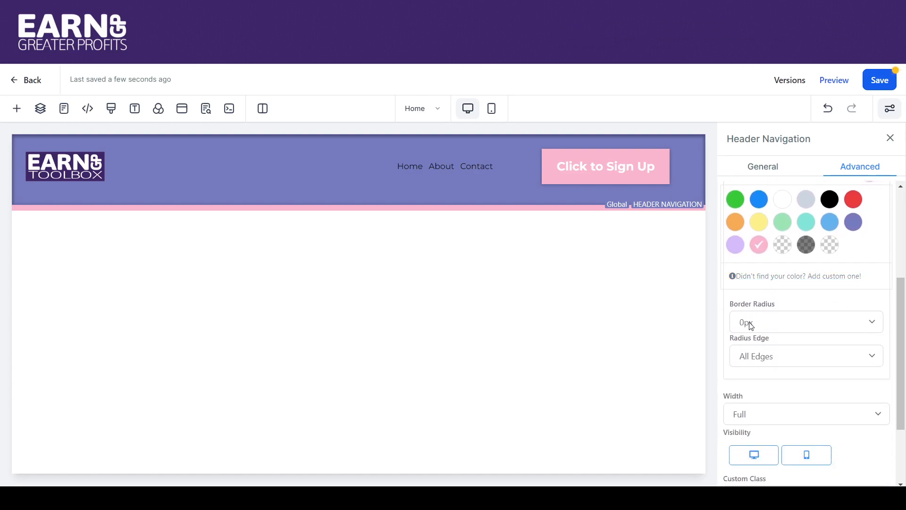
left_click_drag(901, 299, 890, 214)
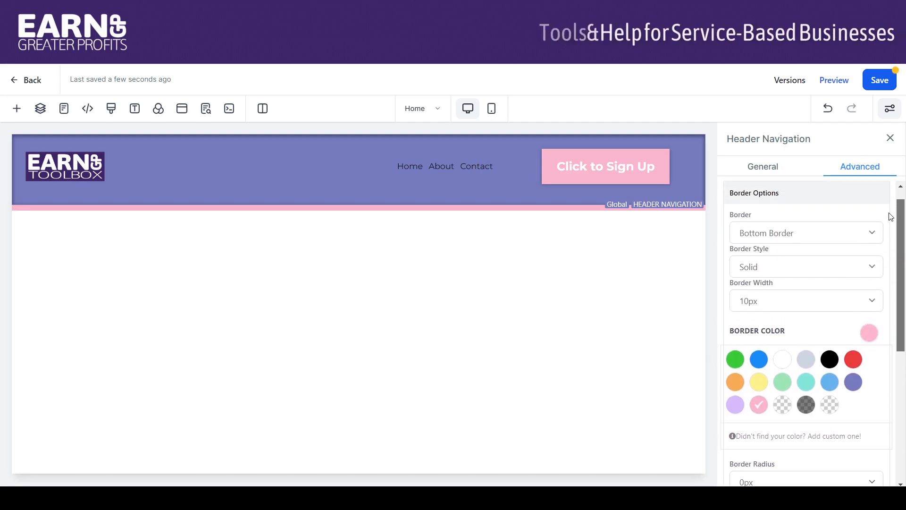
left_click(795, 236)
left_click(783, 269)
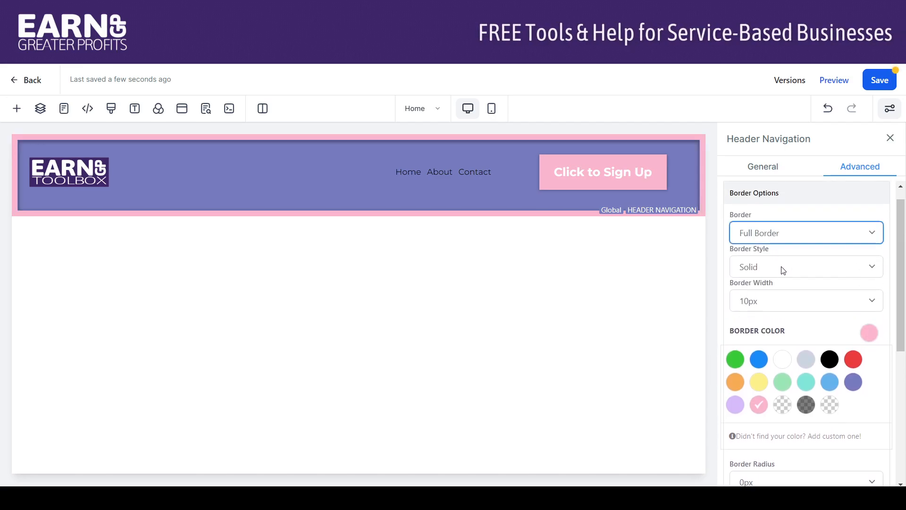
left_click(838, 311)
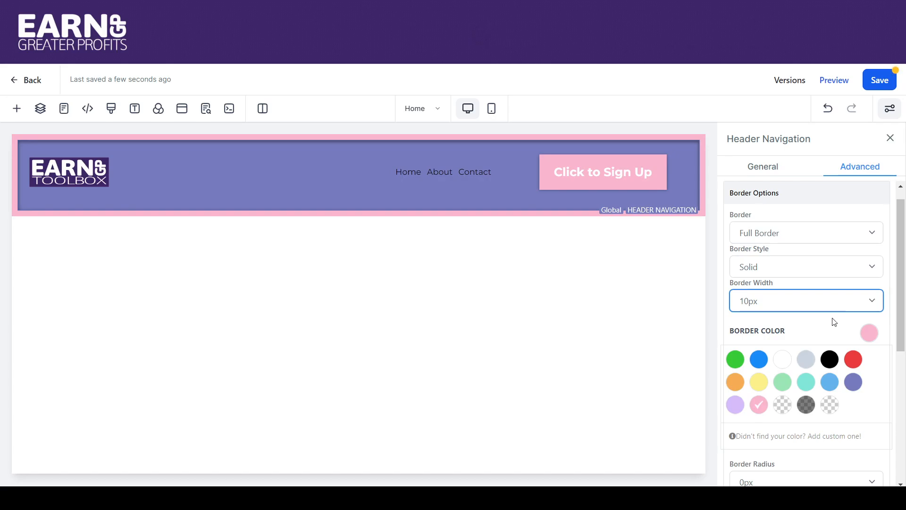
left_click(835, 322)
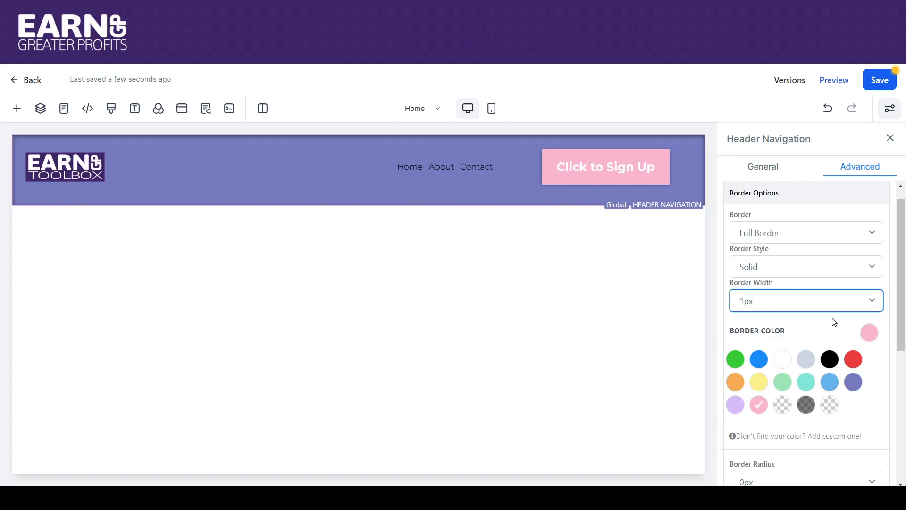
left_click(870, 338)
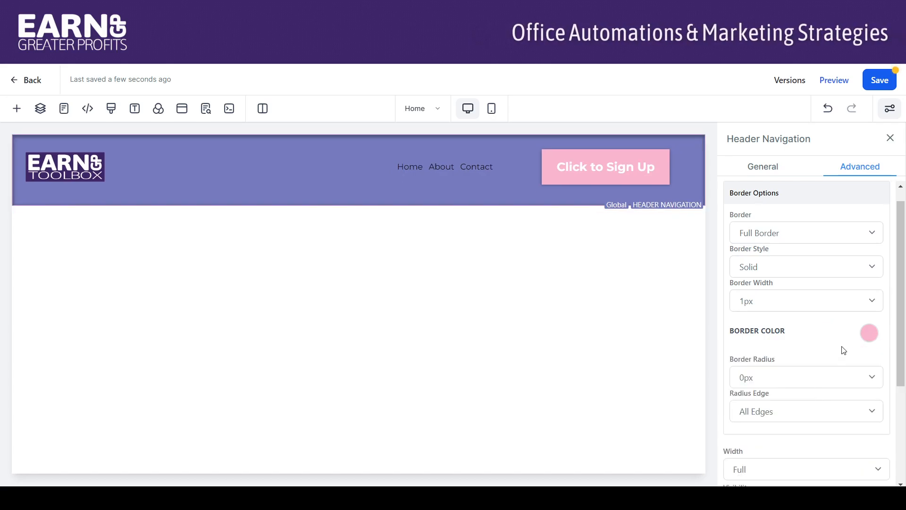
Color the Header Navigation section's border the same periwinkle purple as its background.
left_click(870, 333)
left_click(855, 383)
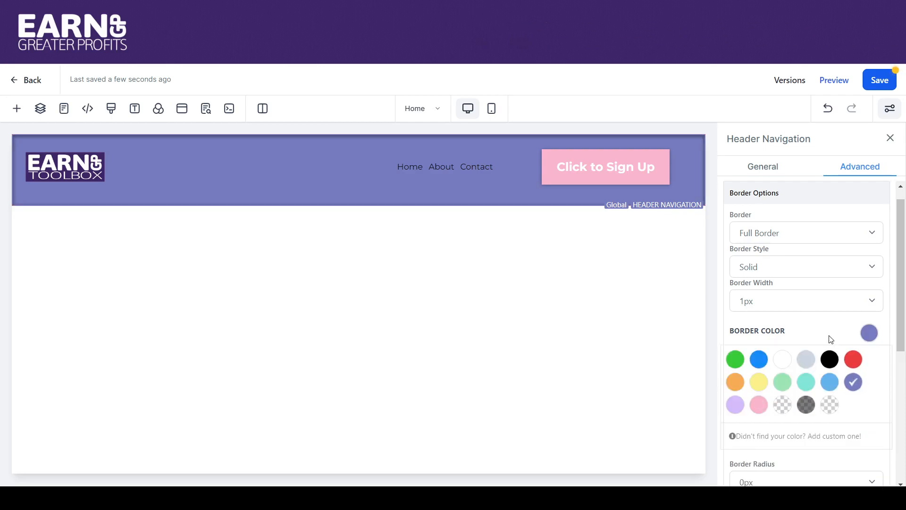
Try border radii of 50px and 150px on all edges of the Header Navigation section and return the radius to 0px.
left_click_drag(901, 225, 884, 309)
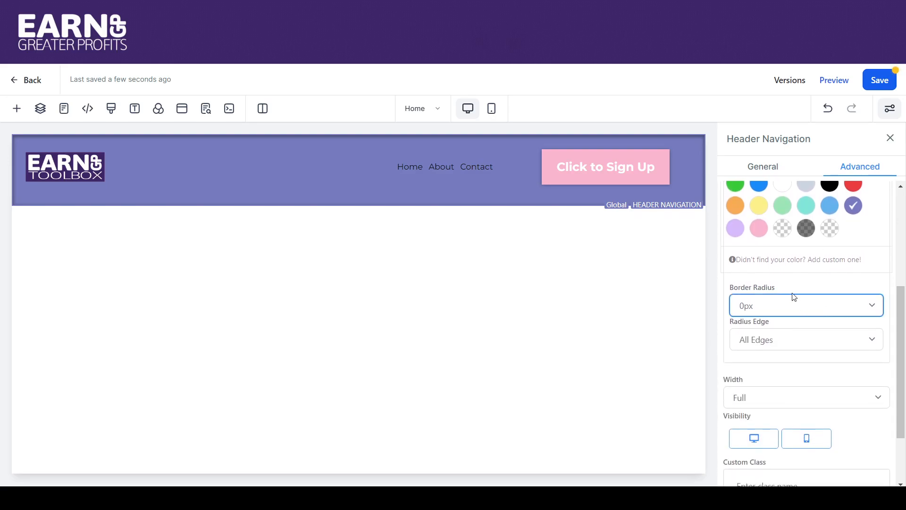
left_click(777, 246)
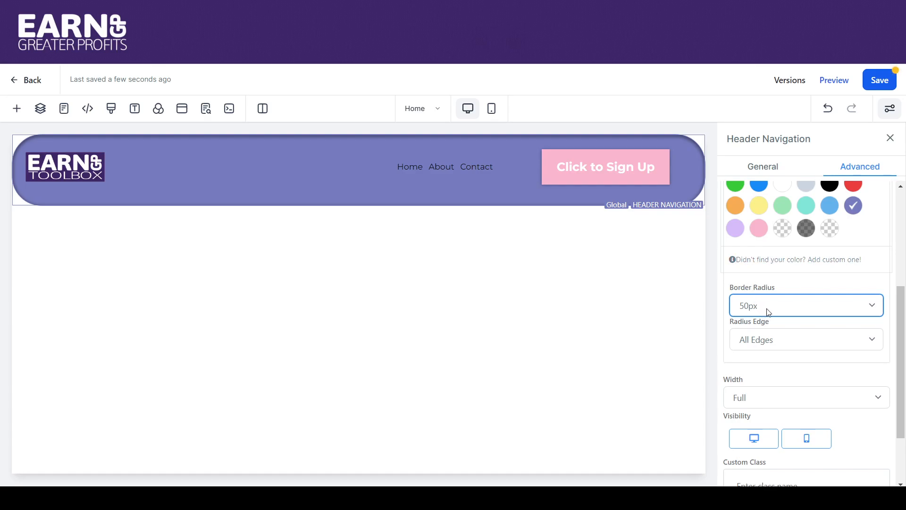
key("Down")
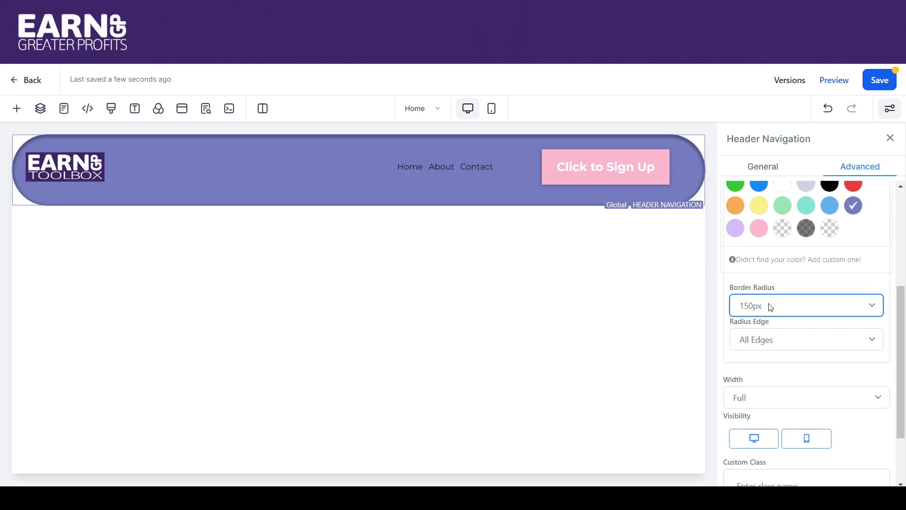
key("Up")
key("Up")
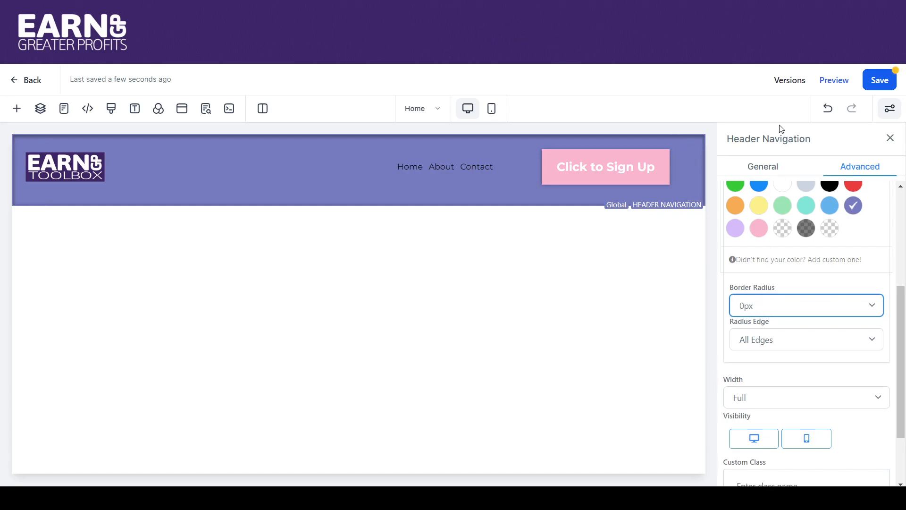
Set the section's Radius Edge to Top Only Edges, testing it with a 125px border radius before resetting the radius to 0px.
left_click(789, 344)
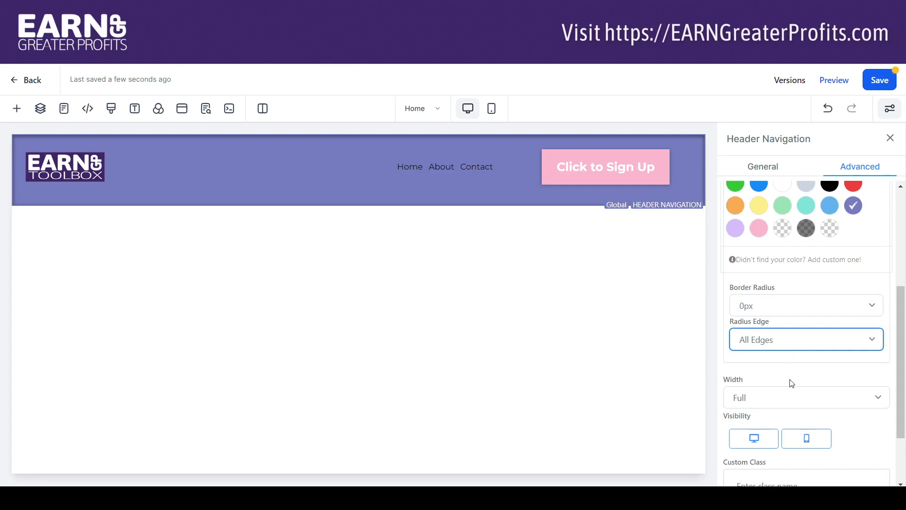
key("Down")
left_click(792, 309)
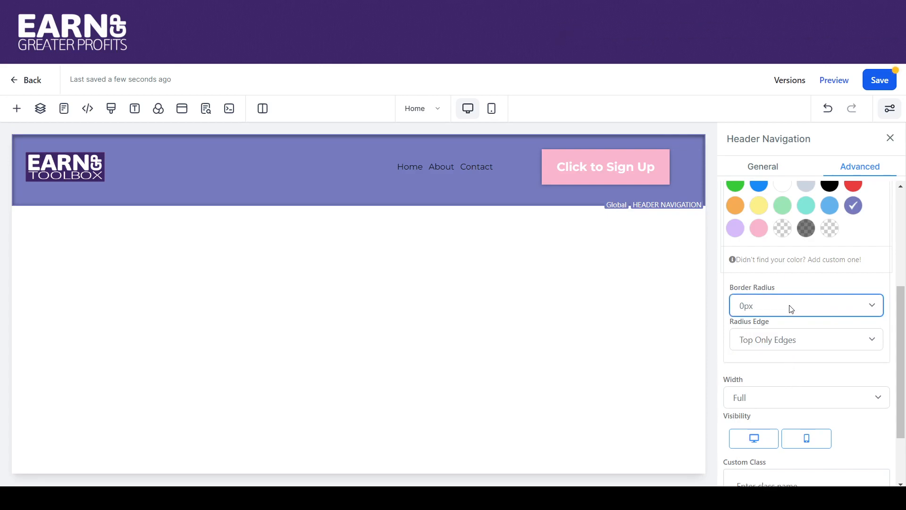
key("End")
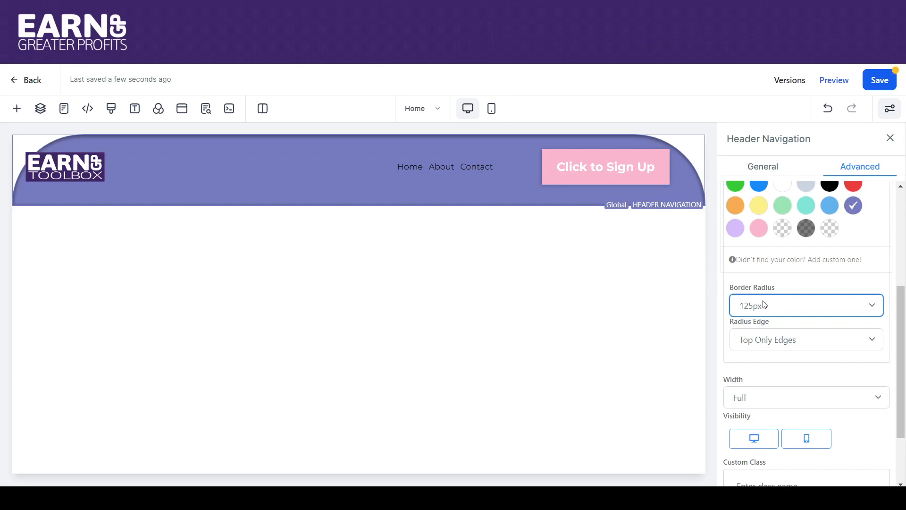
key("0")
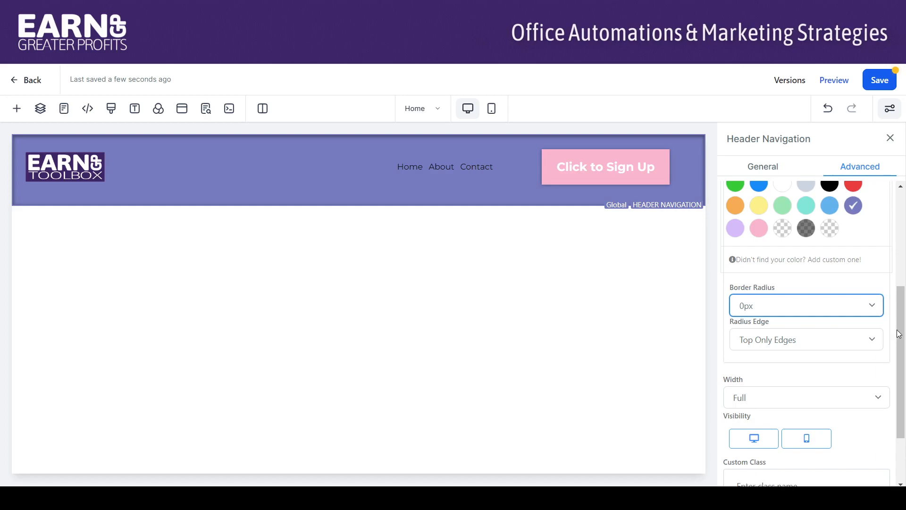
Examine the Header Navigation section's Width options and compare them with the section widths available for new sections.
scroll(902, 358, "down", 1)
scroll(902, 357, "down", 1)
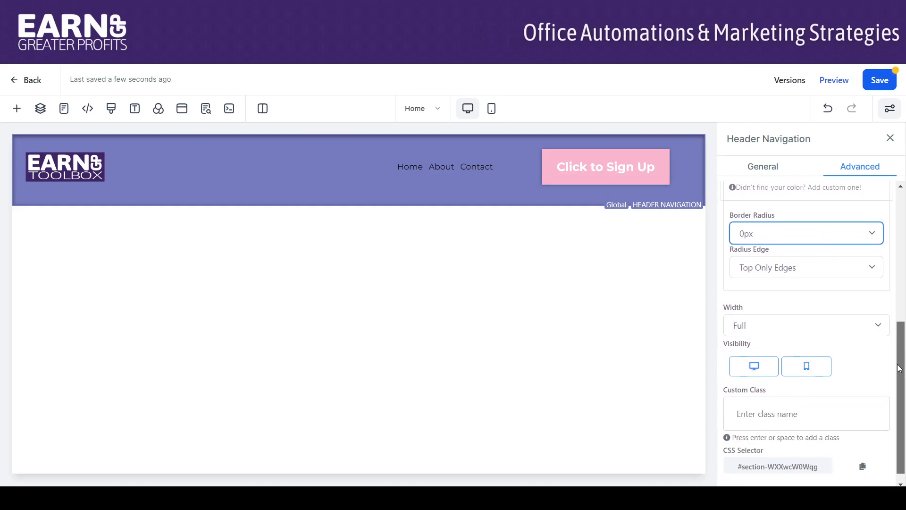
left_click(880, 329)
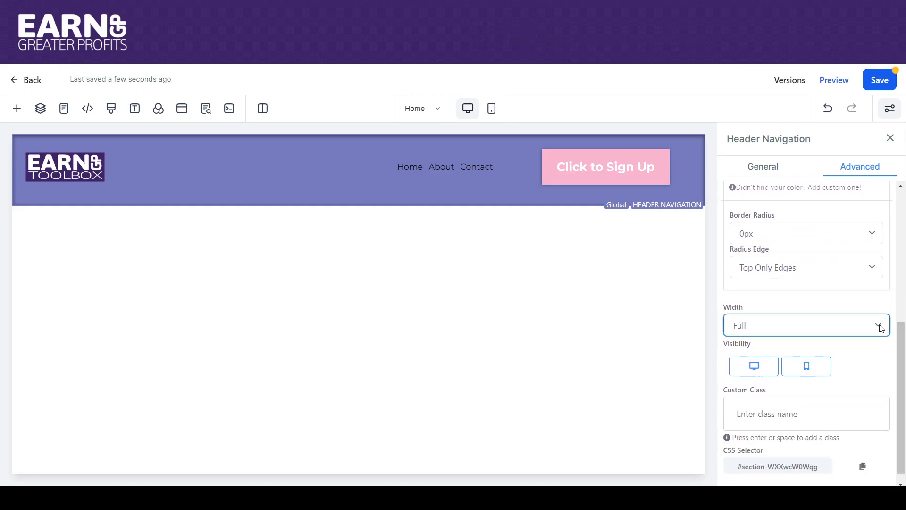
left_click(796, 377)
left_click(16, 109)
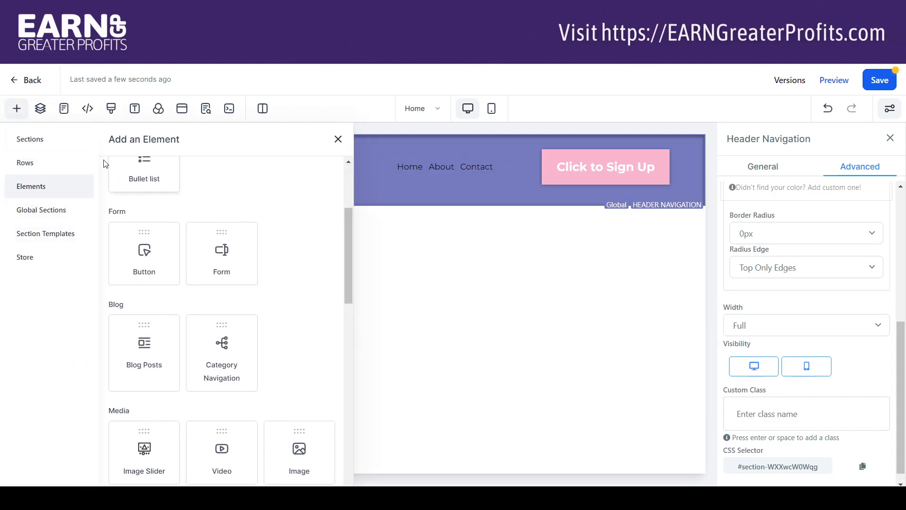
left_click(42, 143)
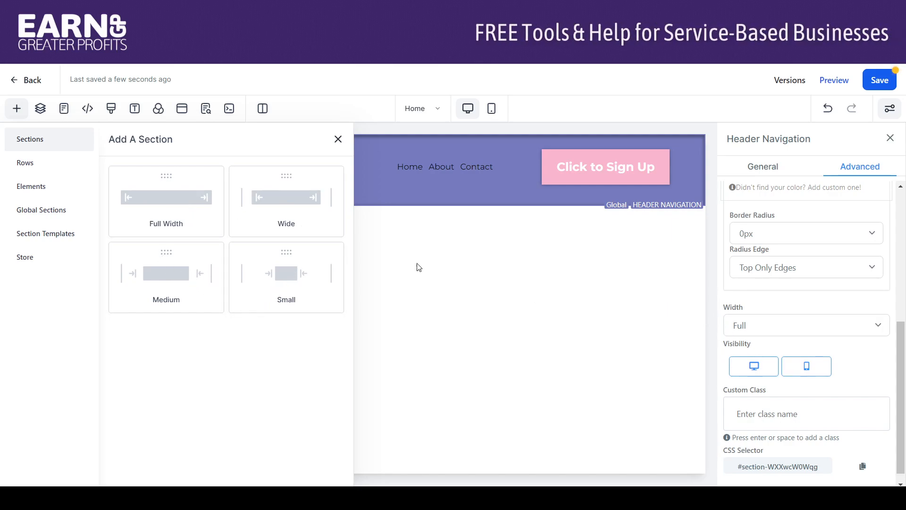
left_click(338, 139)
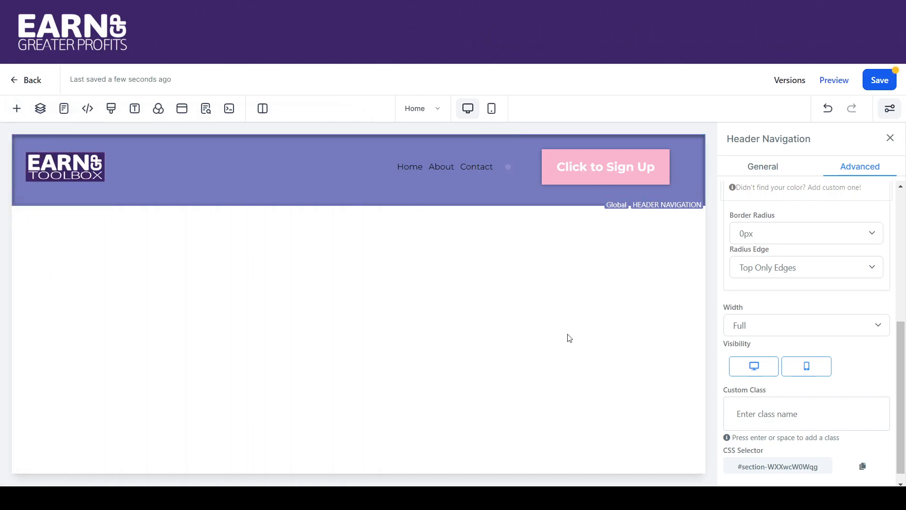
Try switching off the Header Navigation section's mobile and desktop visibility, and restore both.
scroll(778, 372, "down", 1)
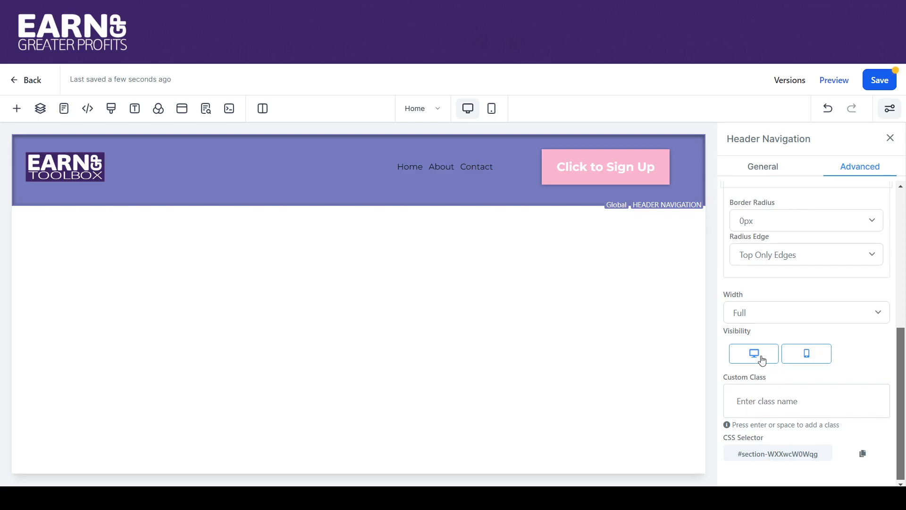
left_click(807, 354)
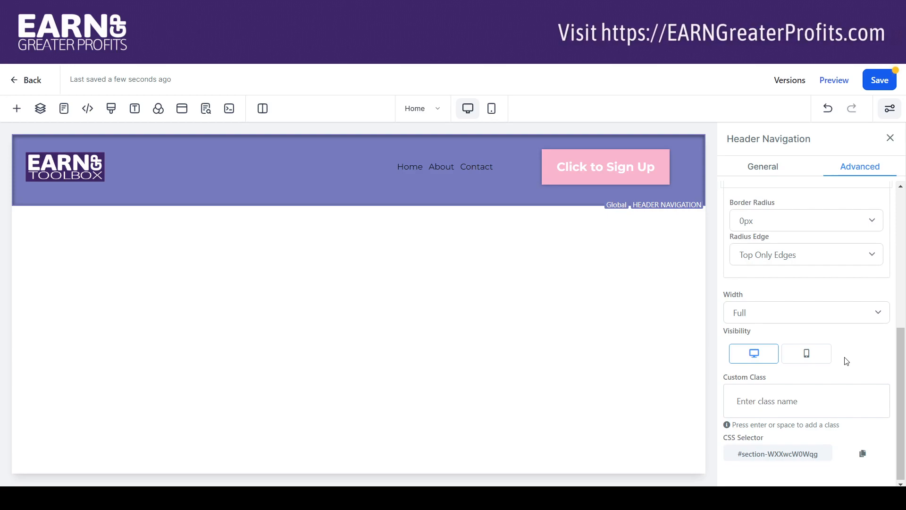
left_click(757, 357)
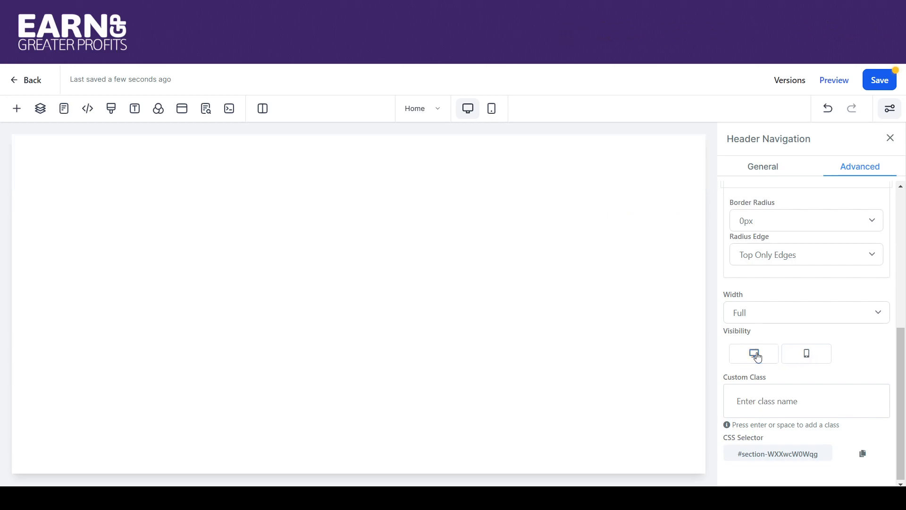
left_click(758, 357)
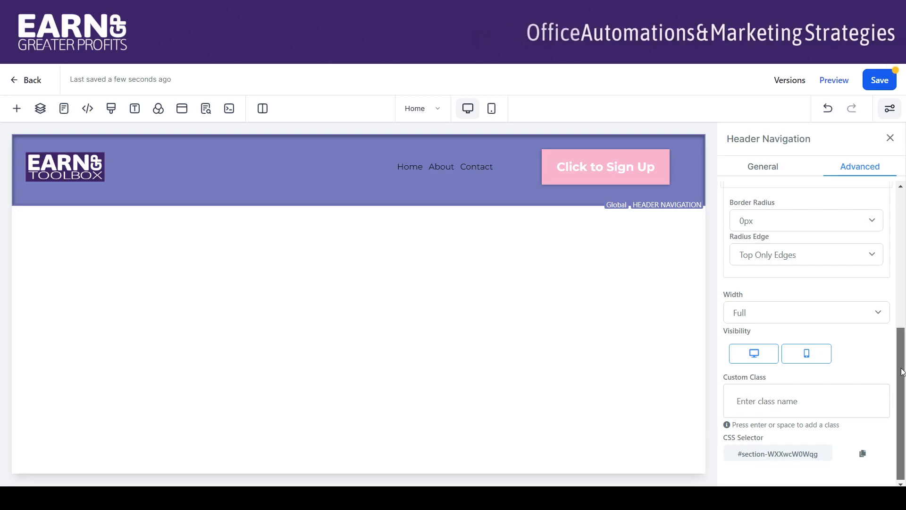
Save the Home page with the current header settings.
left_click_drag(902, 365, 888, 228)
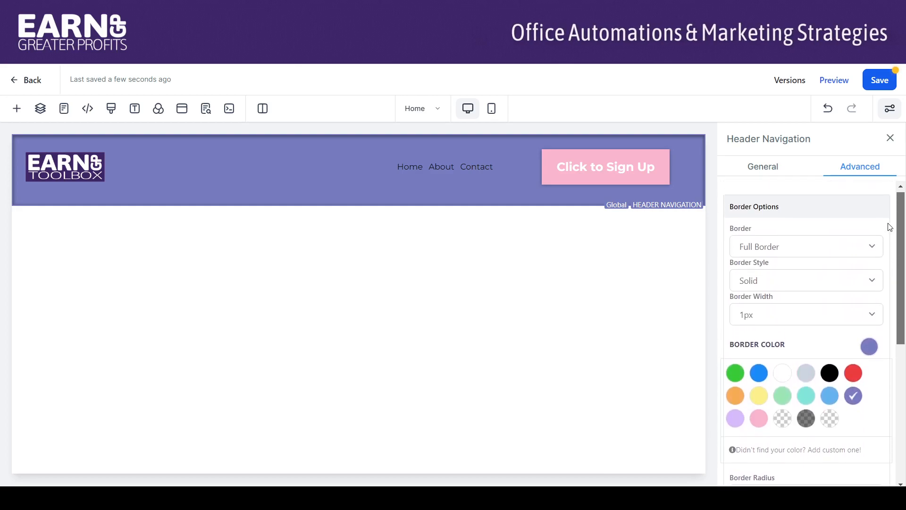
left_click(873, 81)
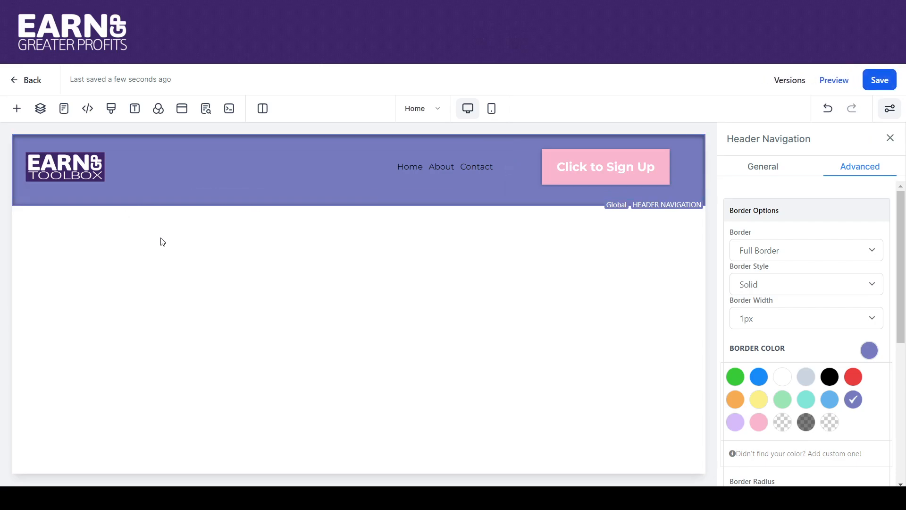
Add a Full Width section below the header and place a 2 Column row inside it.
left_click(17, 108)
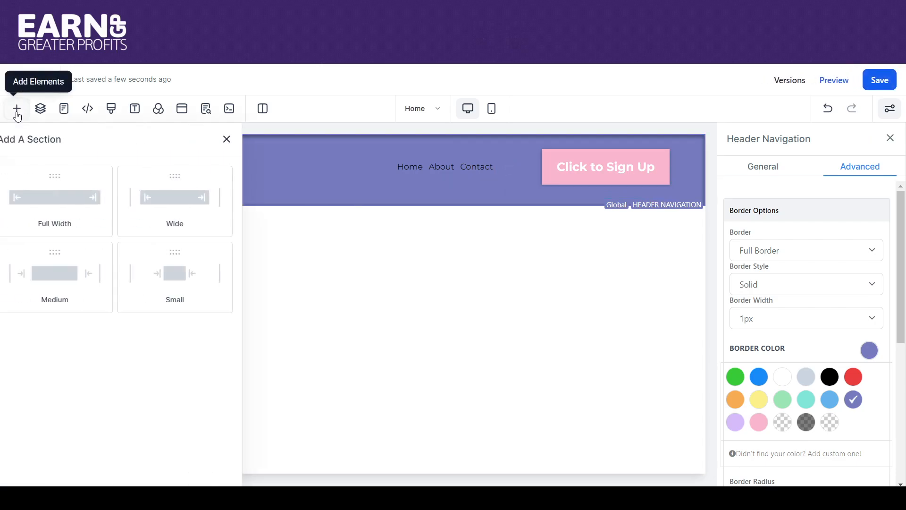
left_click_drag(162, 205, 446, 327)
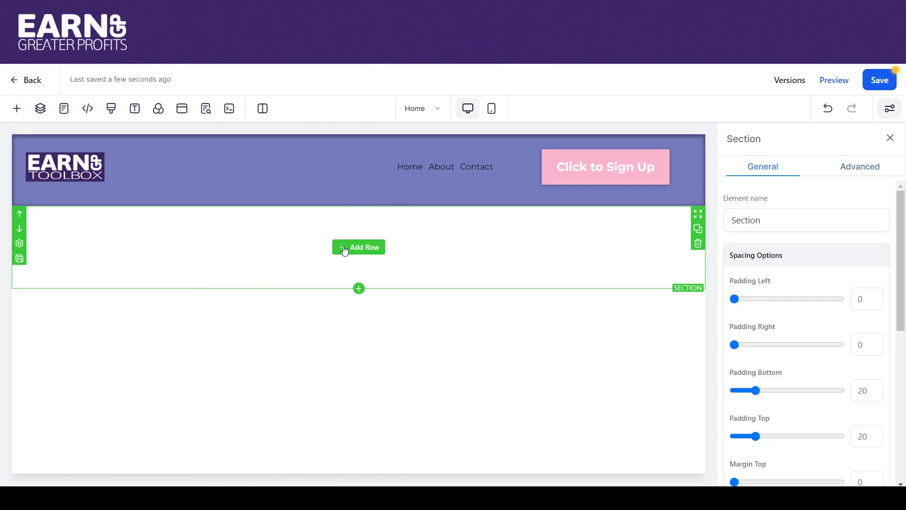
left_click(357, 248)
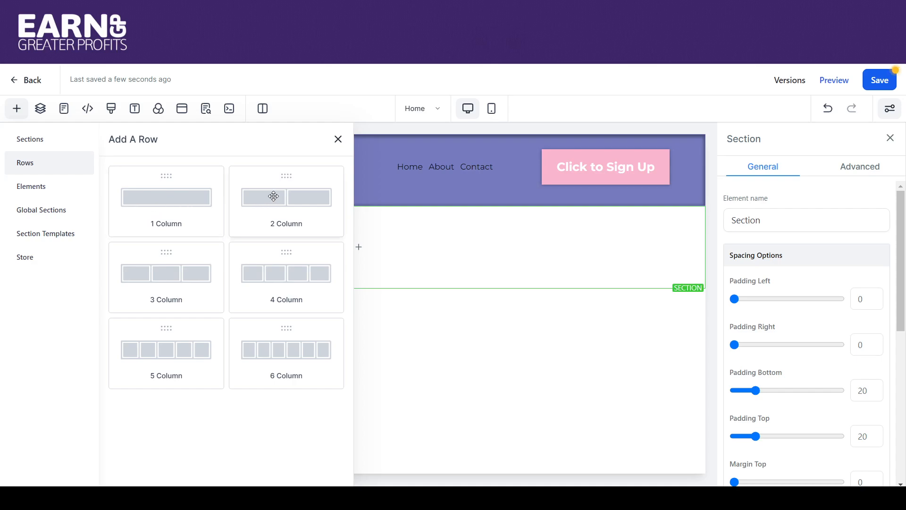
left_click_drag(273, 196, 371, 254)
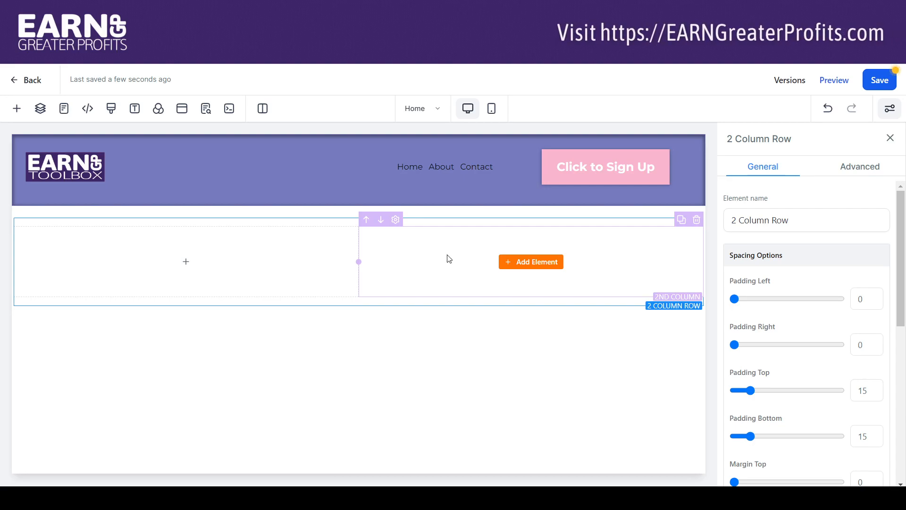
Try placing a new Navigation Menu element in the row's first column, and delete it.
left_click(186, 264)
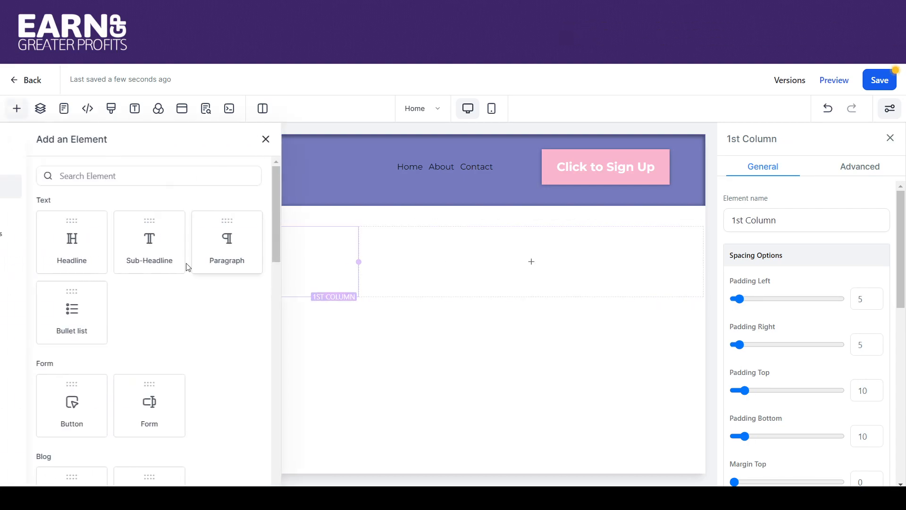
left_click_drag(350, 234, 347, 438)
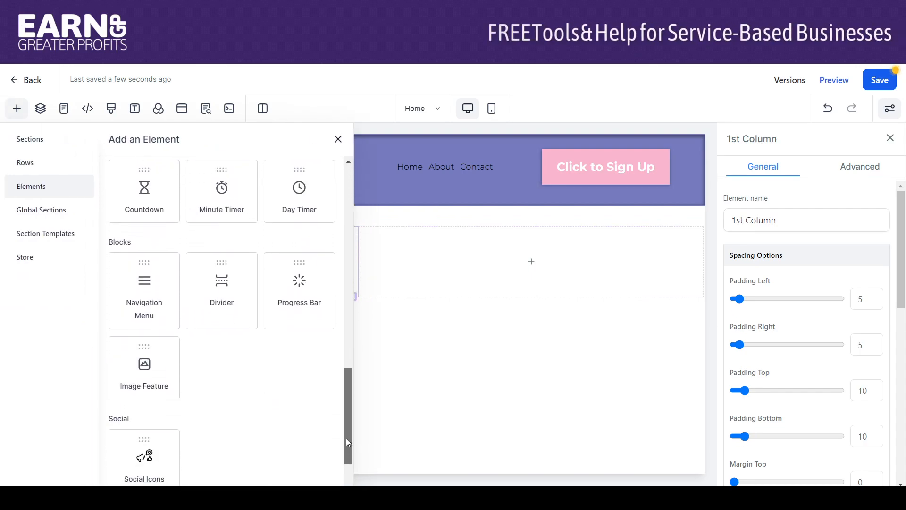
left_click_drag(137, 283, 243, 267)
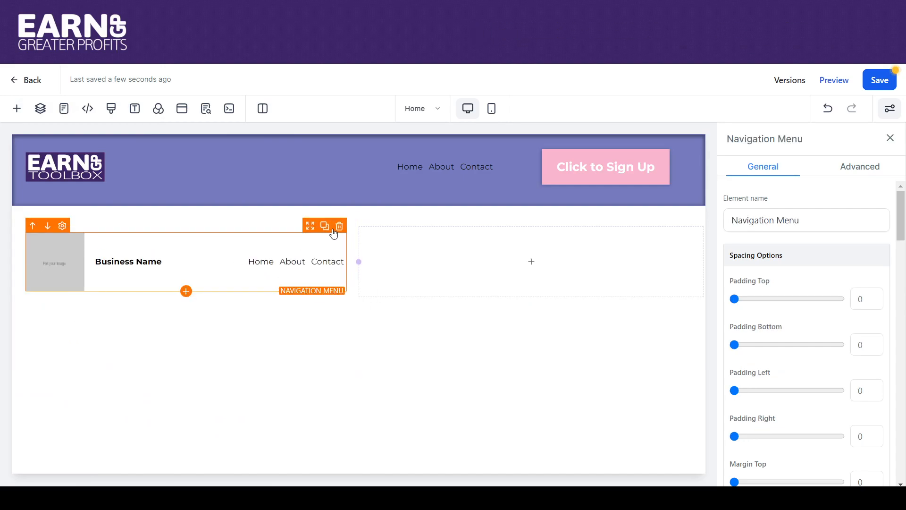
left_click(339, 228)
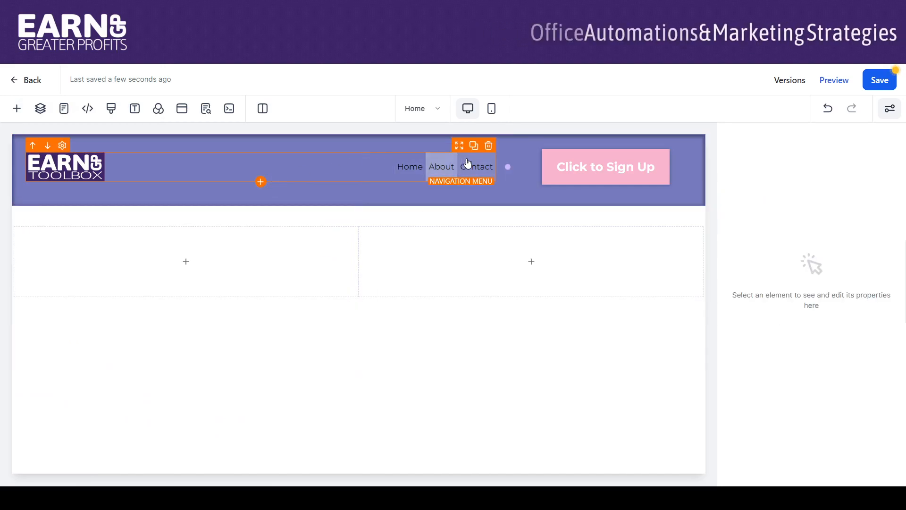
Duplicate the header's navigation menu and move the copy into the first column of the new row.
left_click(475, 146)
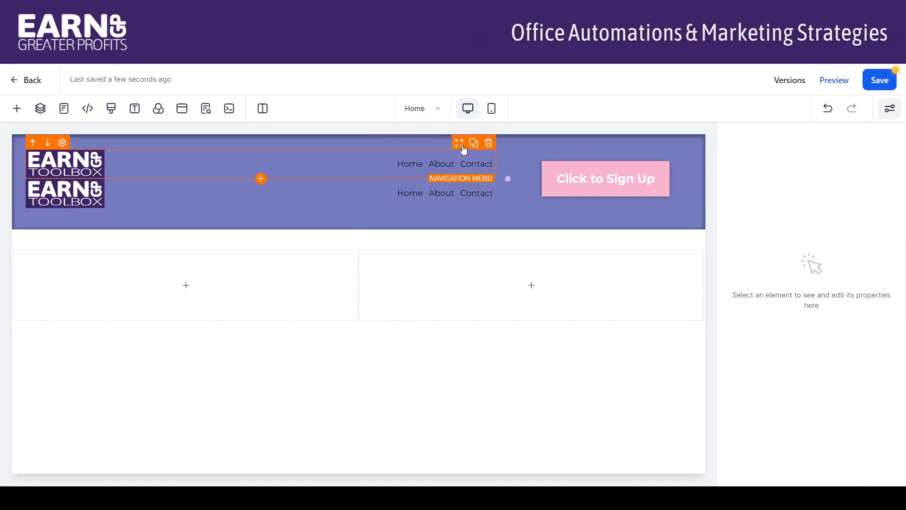
mouse_move(429, 166)
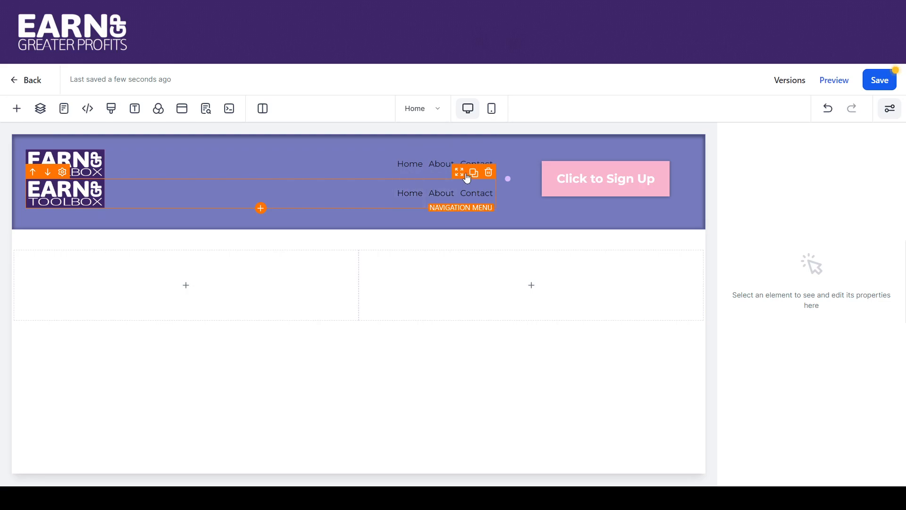
left_click_drag(461, 176, 255, 273)
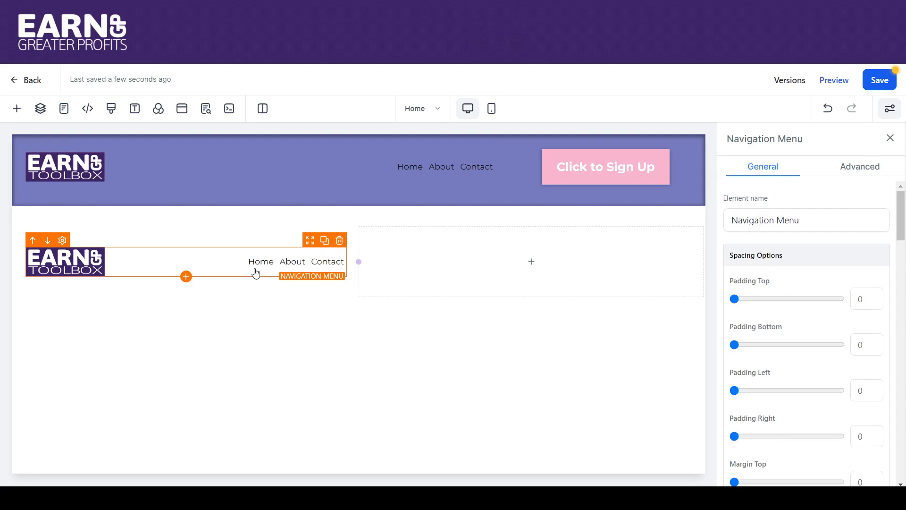
Delete the Home item from the copied navigation menu in the row's first column.
mouse_move(281, 266)
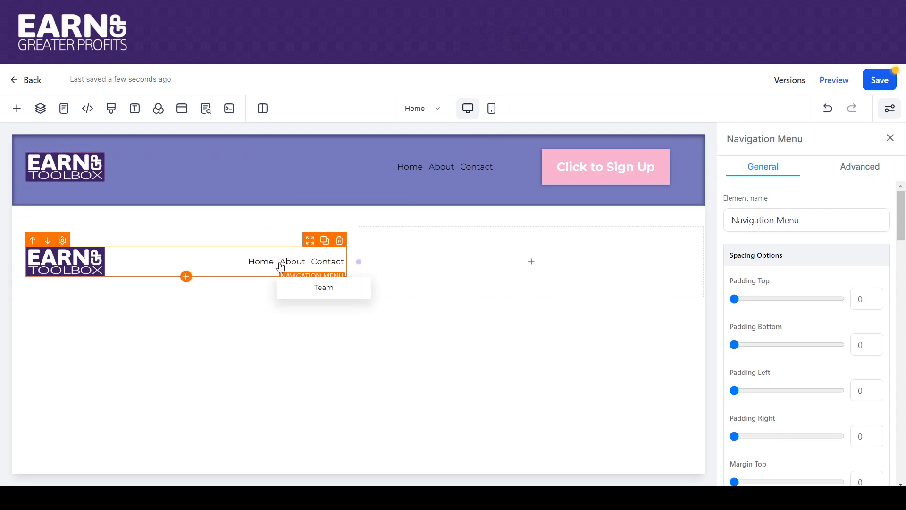
left_click_drag(904, 203, 904, 278)
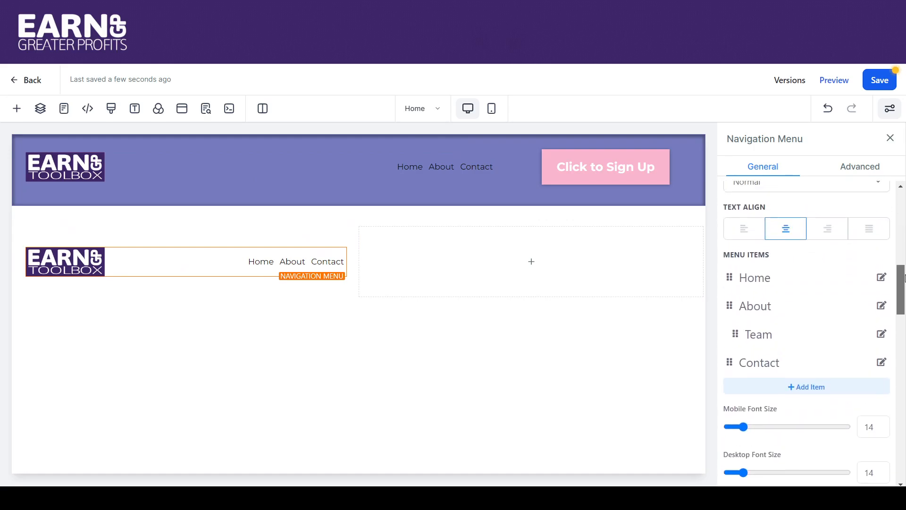
left_click(882, 278)
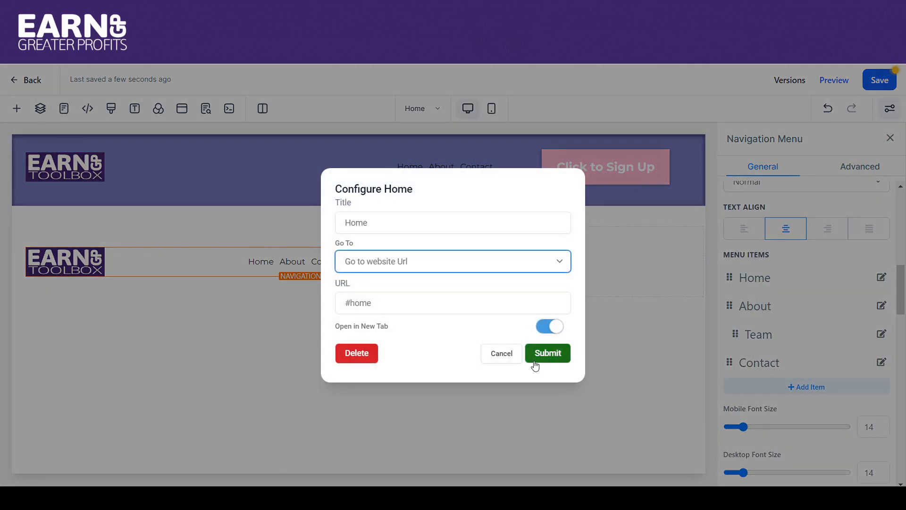
left_click(357, 355)
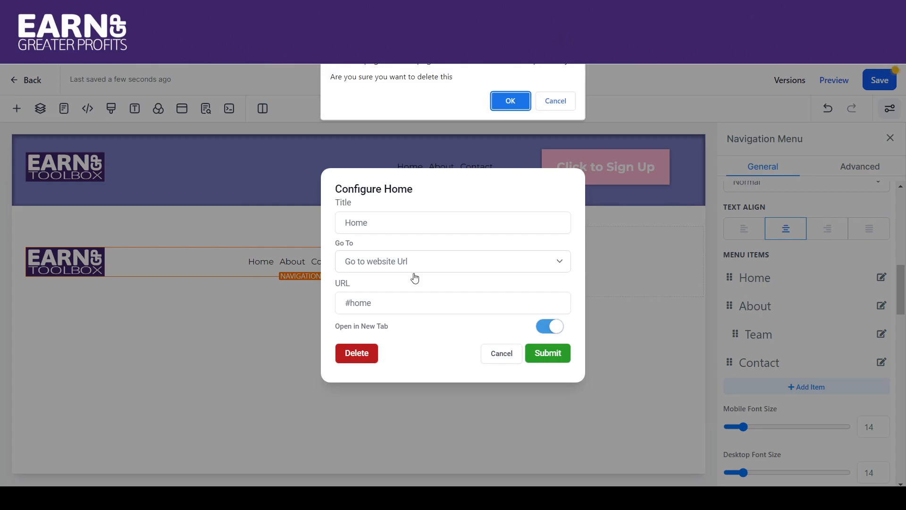
left_click(509, 101)
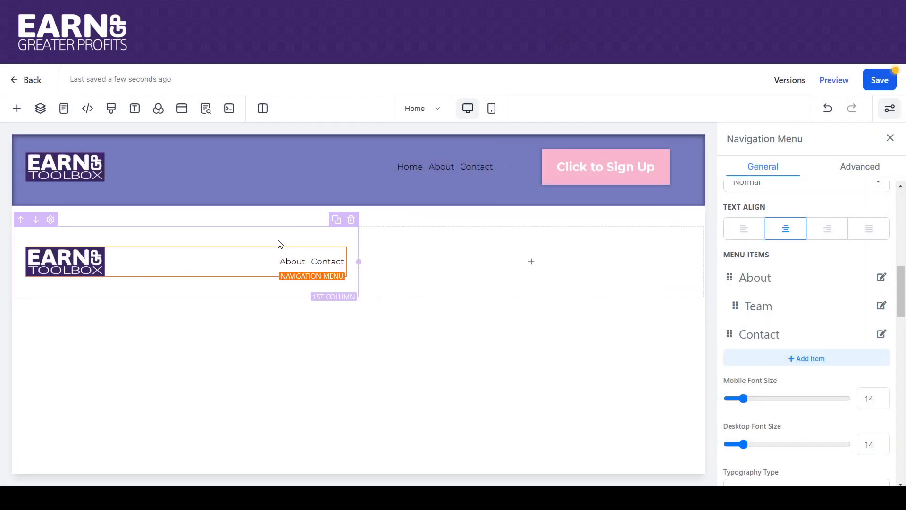
Rename the copied menu's About item as "Terms & Condition".
left_click(881, 277)
left_click(384, 222)
left_click_drag(385, 222, 296, 236)
type("Terms & Con")
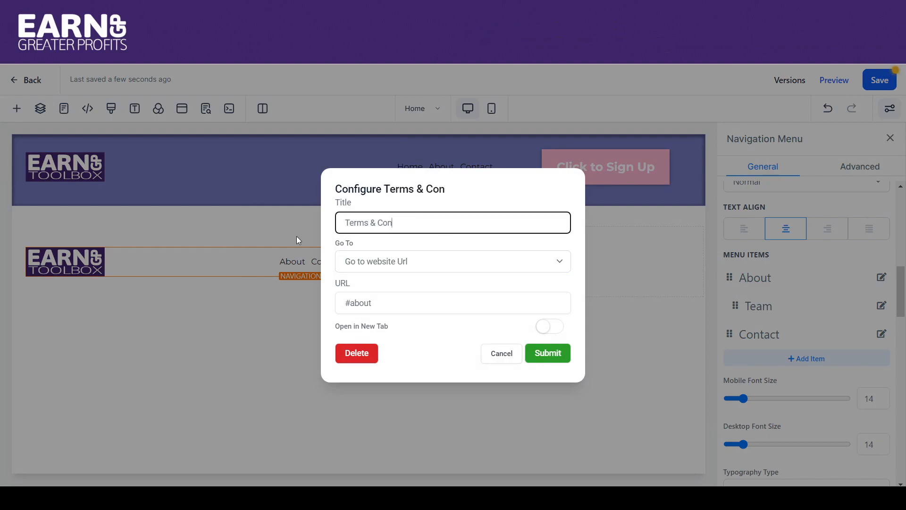
type("dition")
left_click(545, 358)
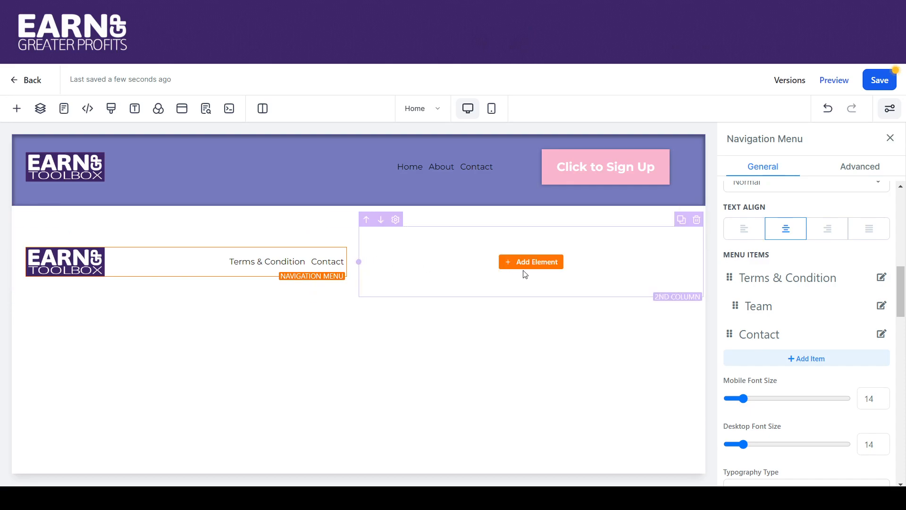
Widen the row's first column so that the second column becomes a narrow strip beside the menu.
left_click(383, 269)
left_click_drag(358, 262, 591, 262)
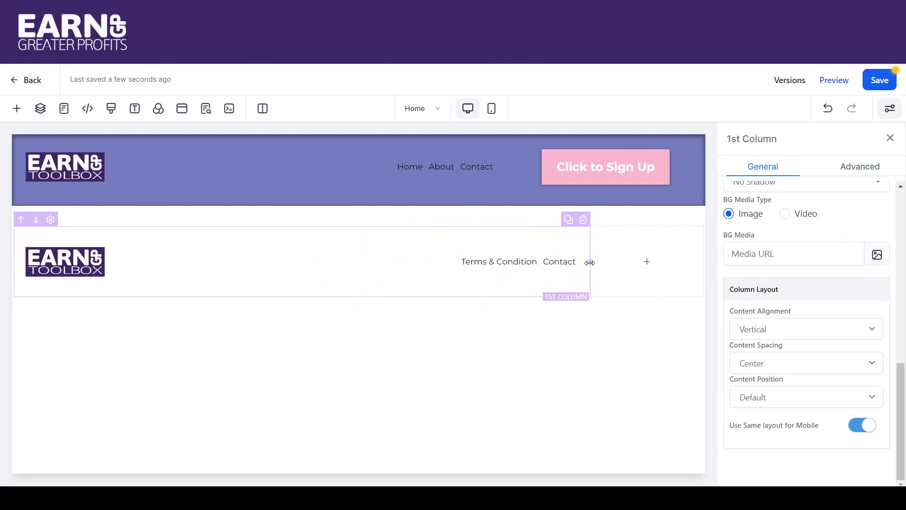
Place a Social Icons element in the row's second column.
left_click(640, 263)
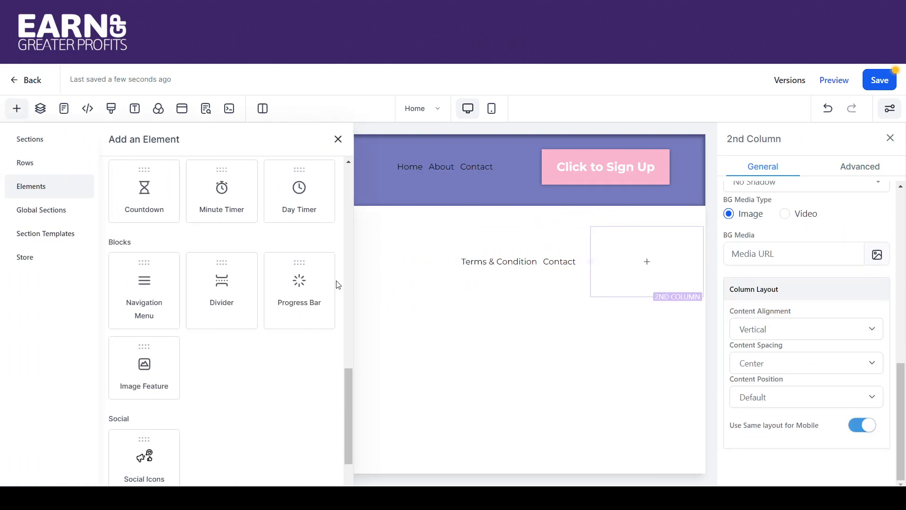
left_click_drag(142, 444, 625, 262)
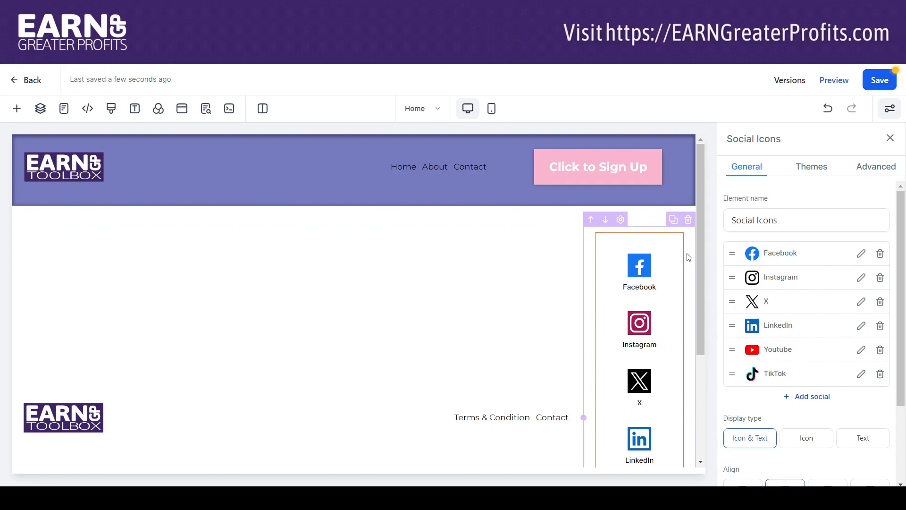
left_click_drag(699, 262, 704, 344)
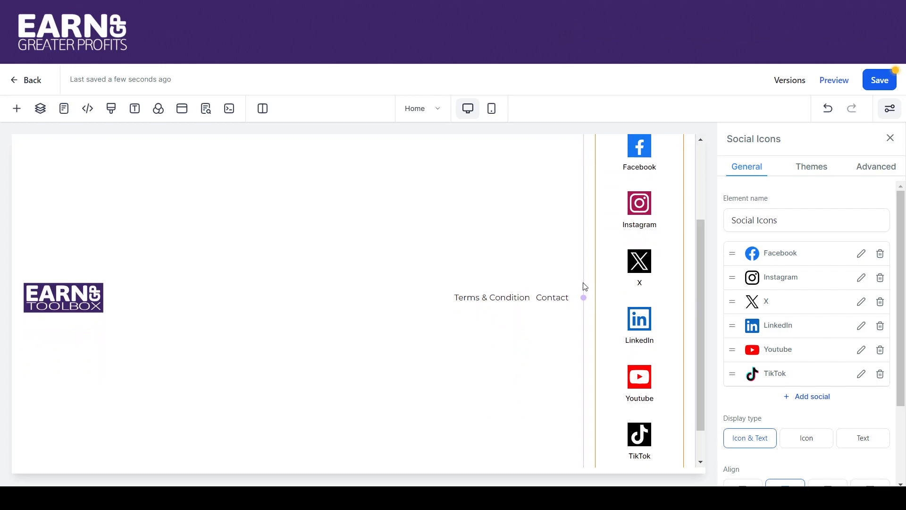
Set the first column's content alignment to Horizontal and content spacing to Left, and change its content position.
left_click(585, 287)
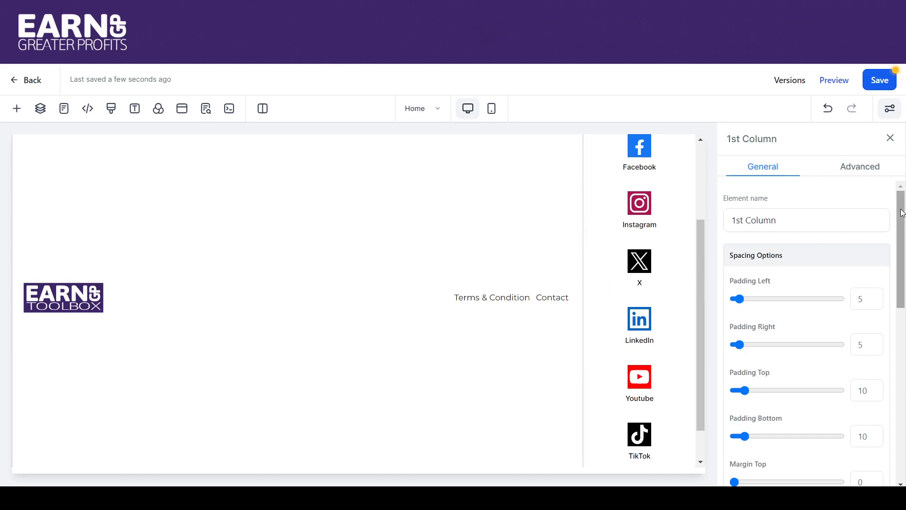
left_click_drag(902, 213, 904, 325)
scroll(879, 370, "down", 4)
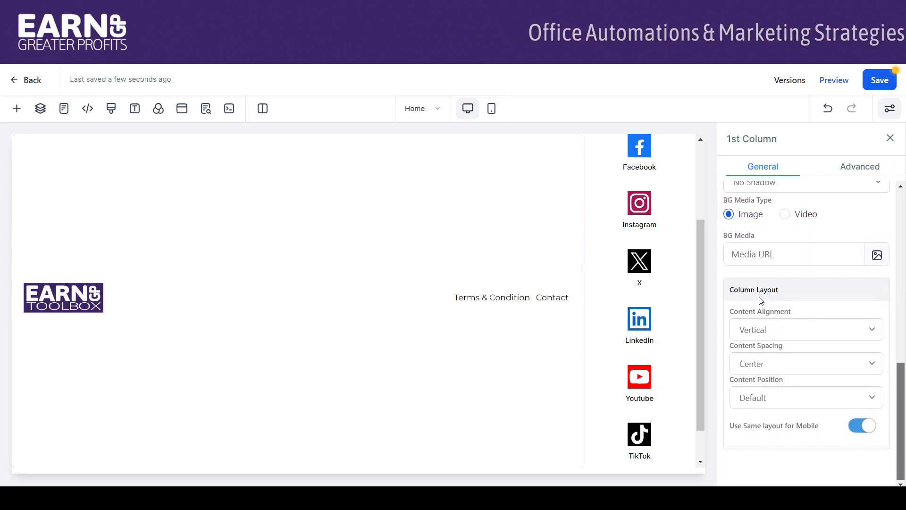
left_click(762, 333)
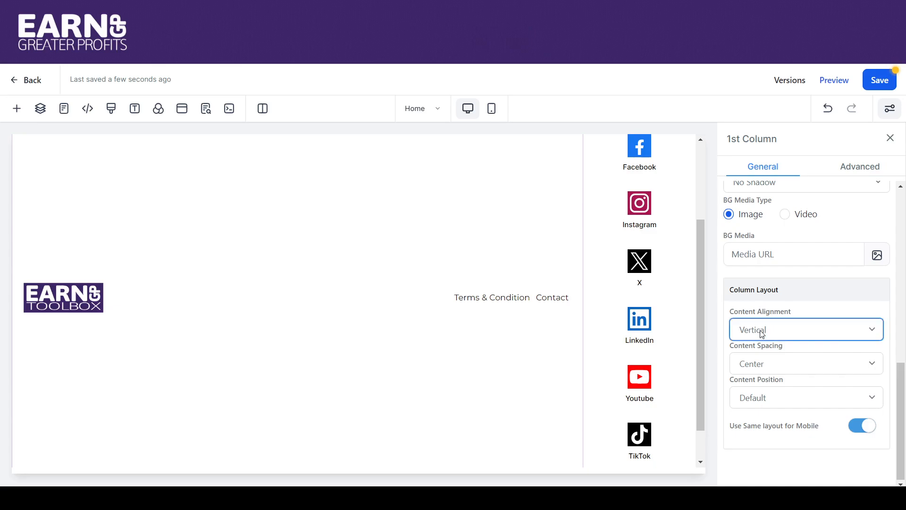
left_click(766, 361)
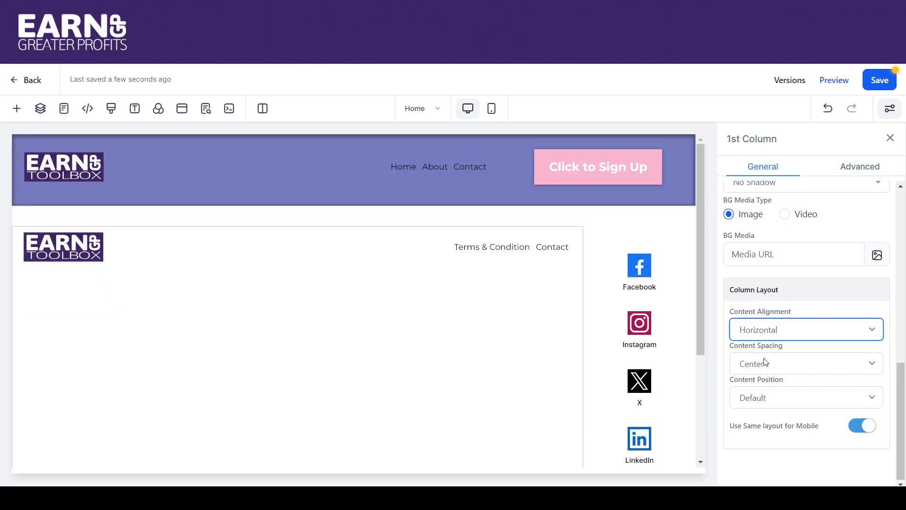
left_click(764, 366)
left_click(766, 395)
left_click(779, 399)
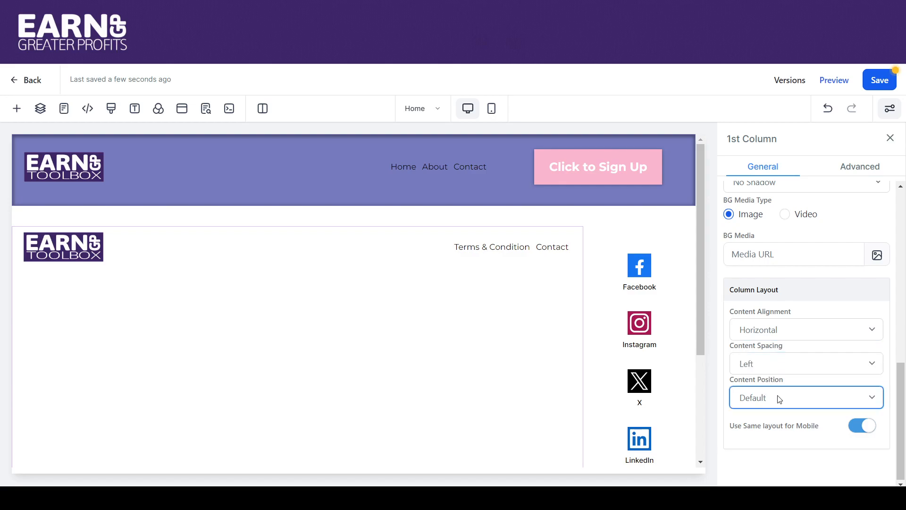
left_click(771, 424)
Set the second column's content alignment to Horizontal and its content position to Start.
left_click(589, 317)
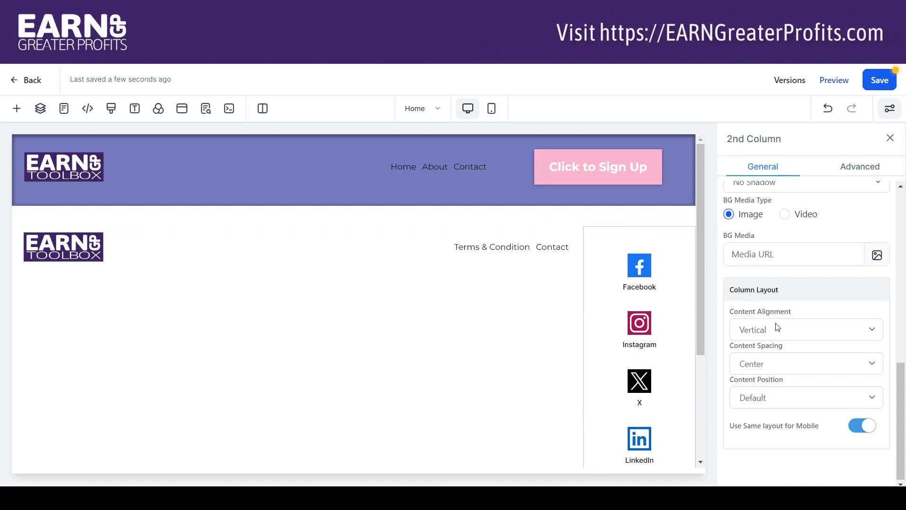
left_click(776, 360)
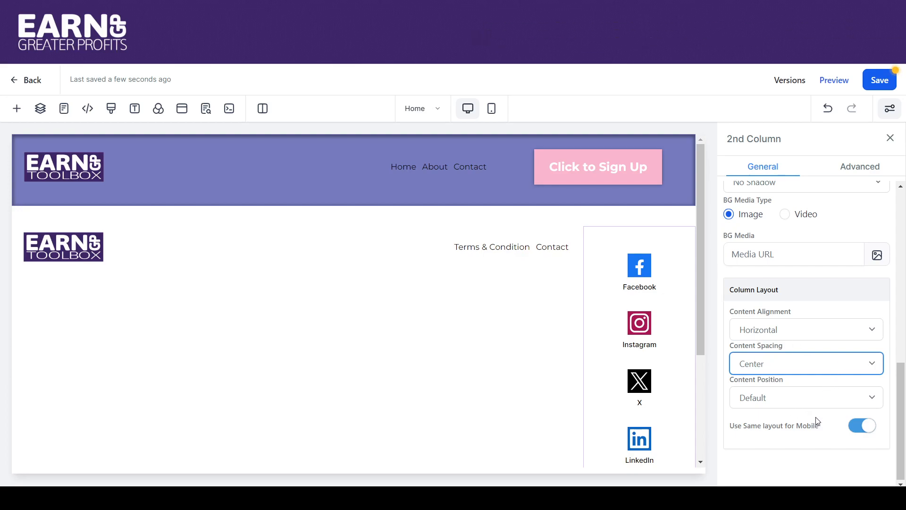
left_click(779, 402)
left_click(771, 430)
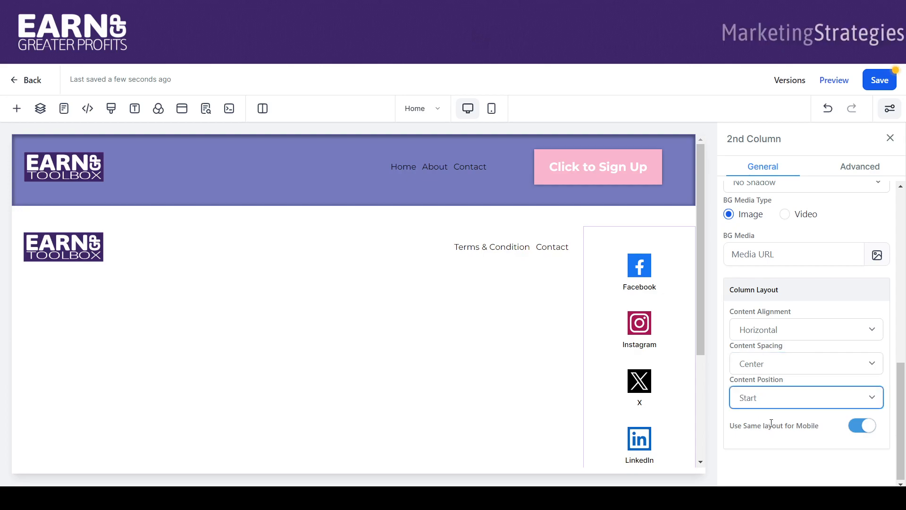
left_click_drag(700, 323, 706, 299)
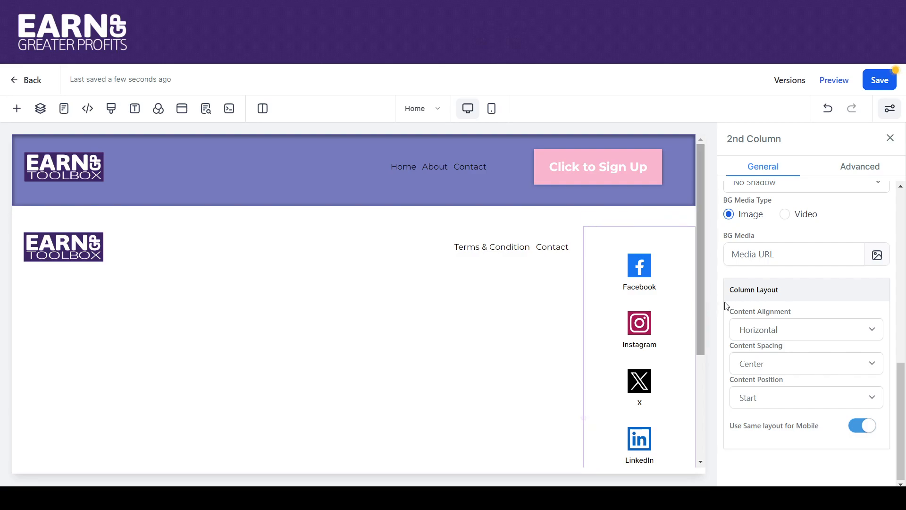
Try Vertical content alignment on the second column, restore Horizontal, and set its content spacing to Space Between.
left_click(762, 331)
left_click(761, 347)
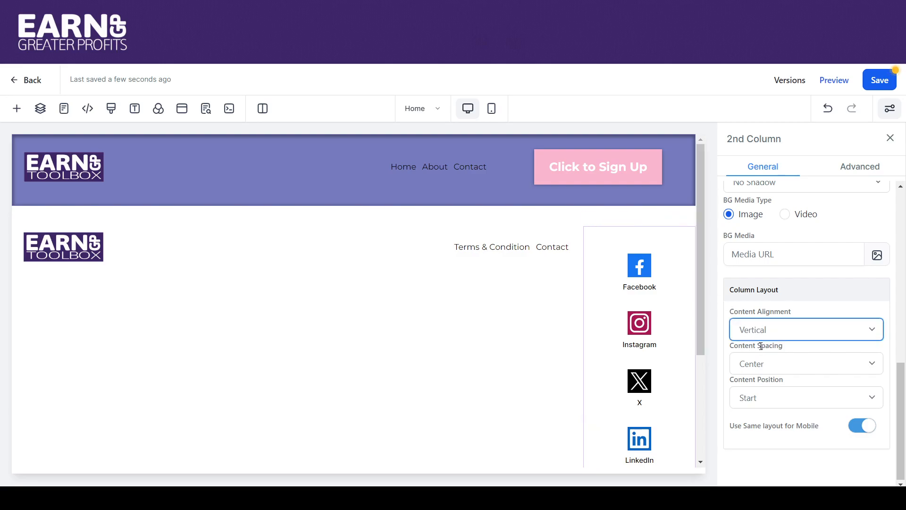
key("Up")
left_click(761, 365)
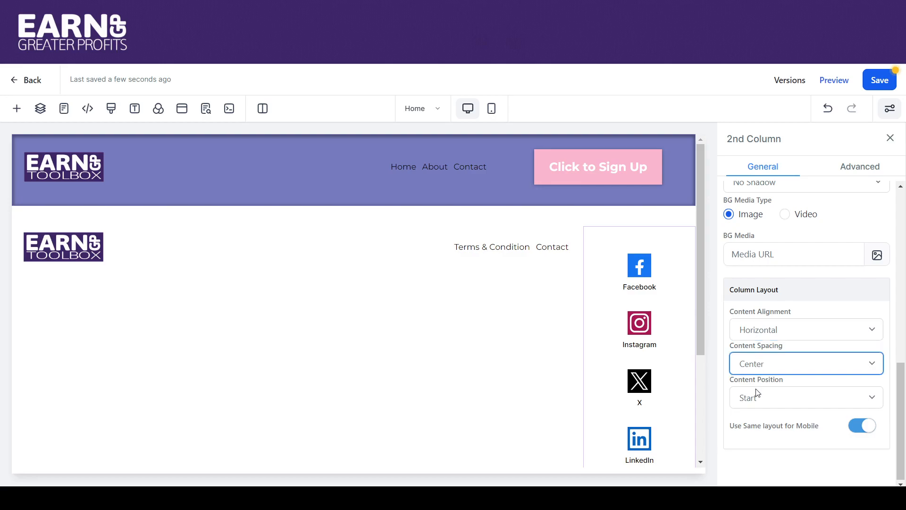
key("Down")
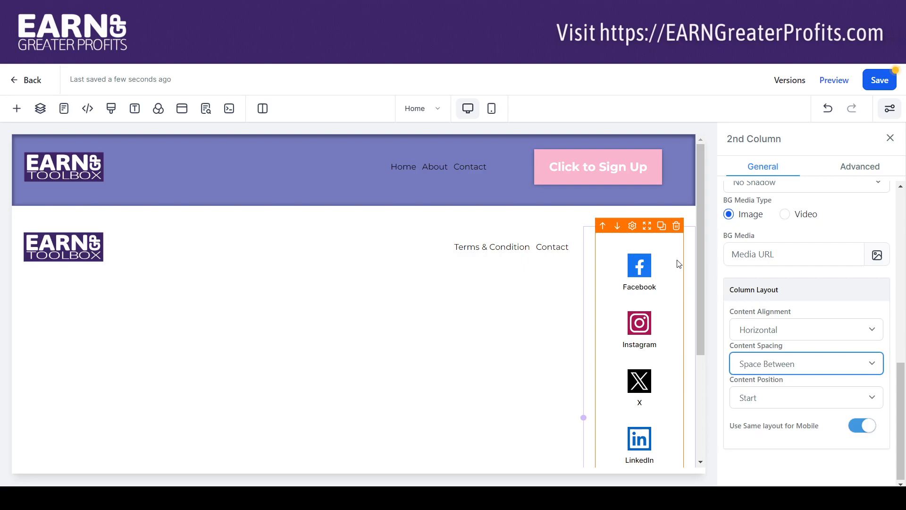
Delete the Social Icons element and place an Svg element in the second column instead.
left_click(676, 226)
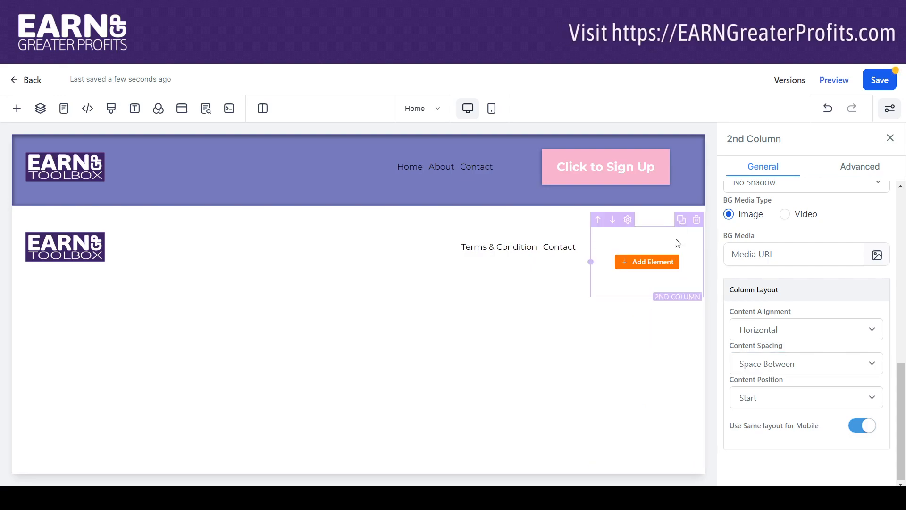
left_click(651, 262)
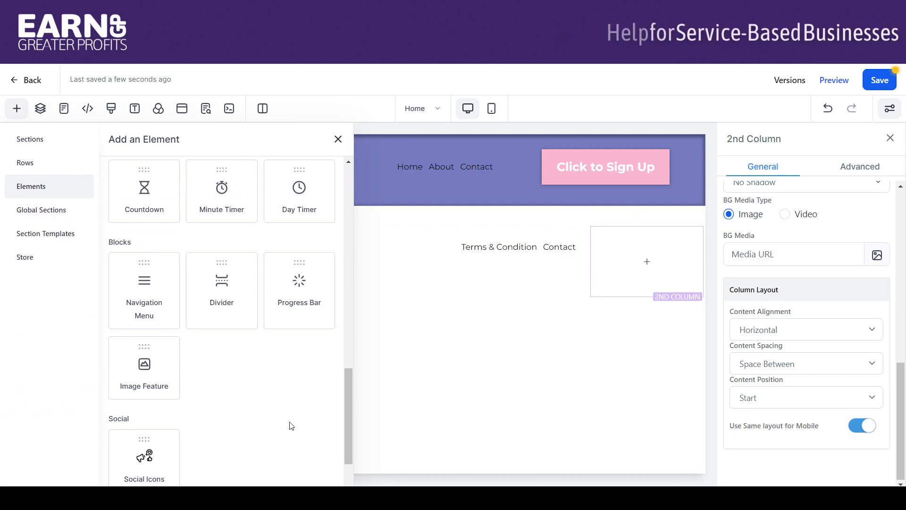
left_click_drag(347, 374, 344, 349)
scroll(344, 349, "up", 5)
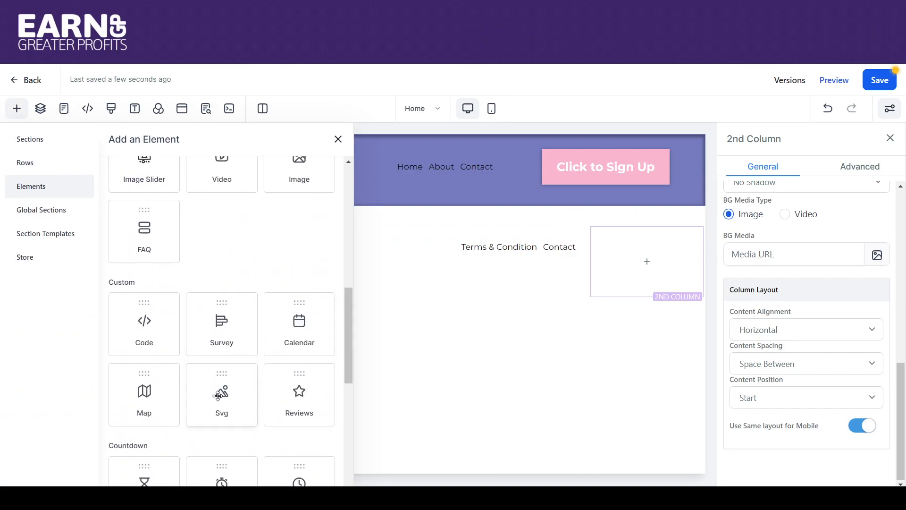
left_click_drag(228, 398, 632, 267)
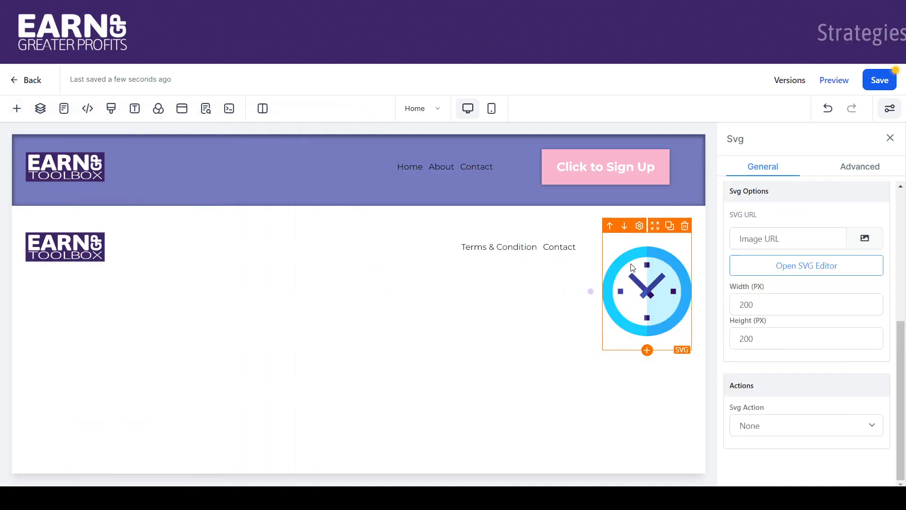
Set the Svg element's width and height to 40 px each.
double_click(790, 305)
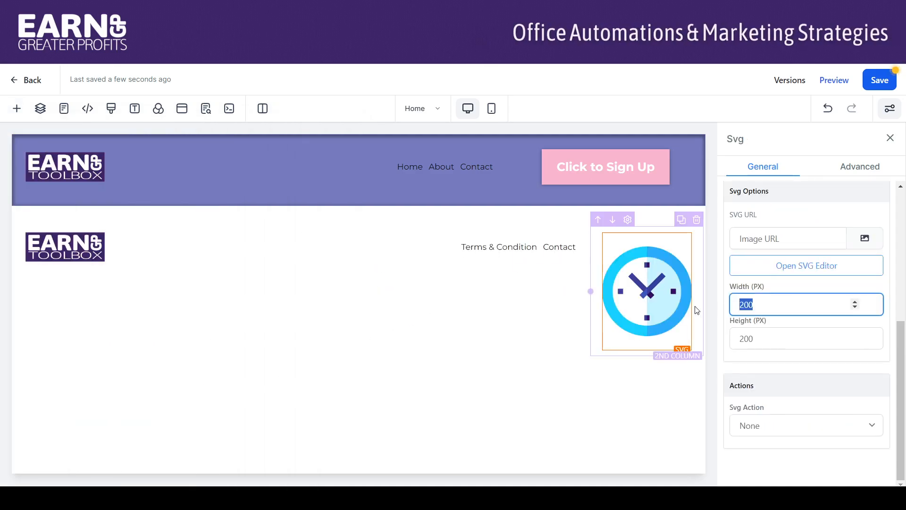
type("40")
key("Tab")
type("40")
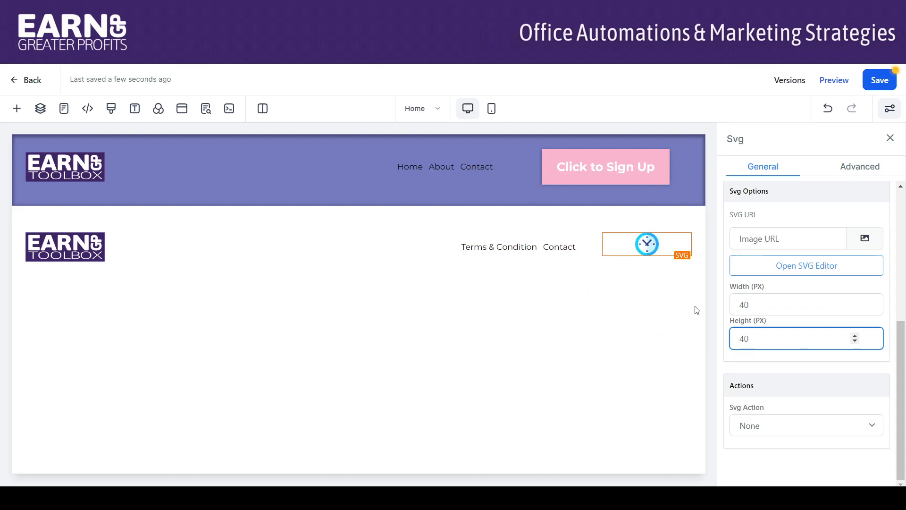
Upload the eight SVG icon files to the media library and use Facebook.svg as the Svg element's image.
mouse_move(660, 255)
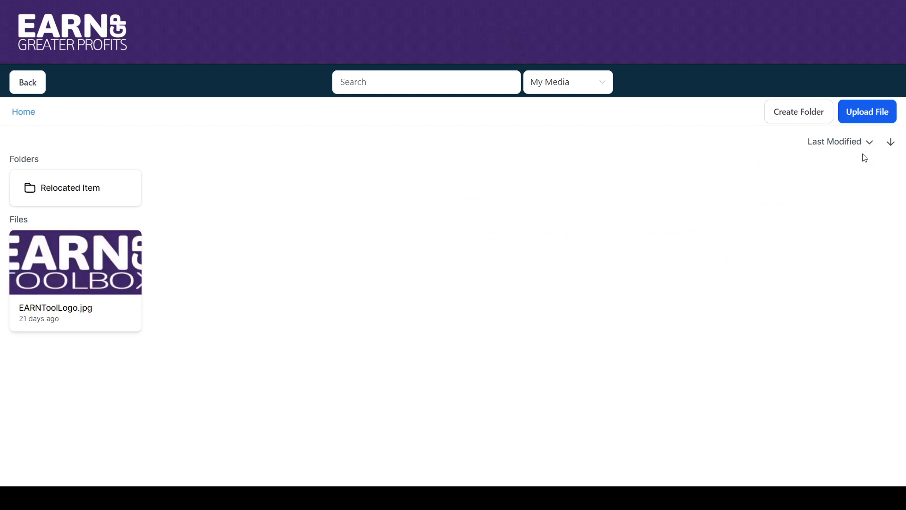
left_click(880, 112)
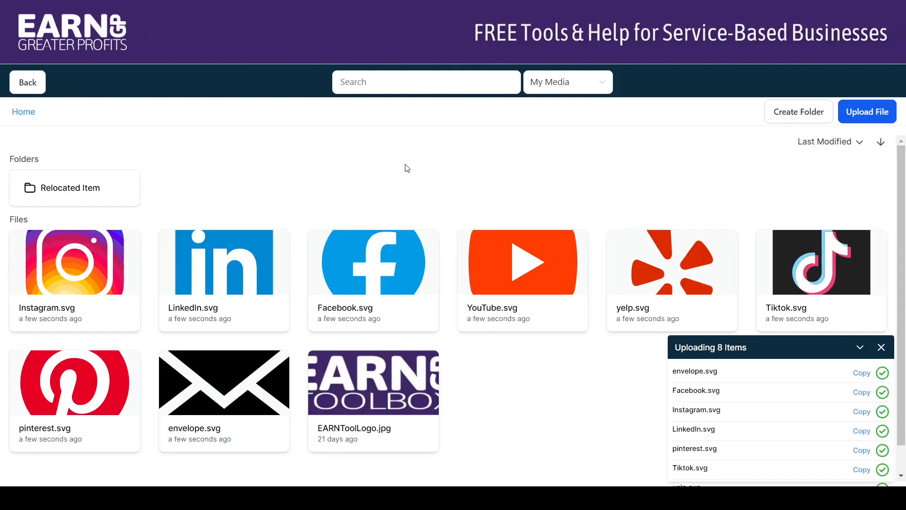
left_click(398, 268)
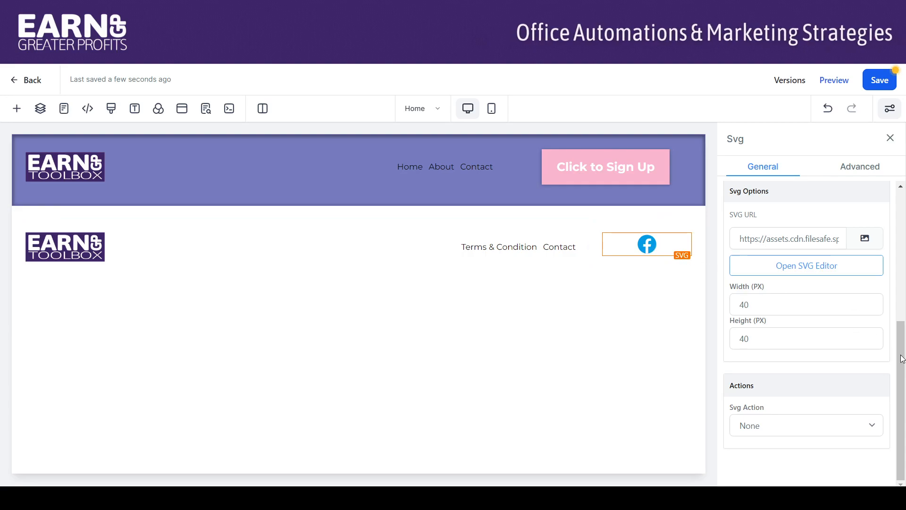
left_click(846, 468)
left_click_drag(902, 350, 905, 376)
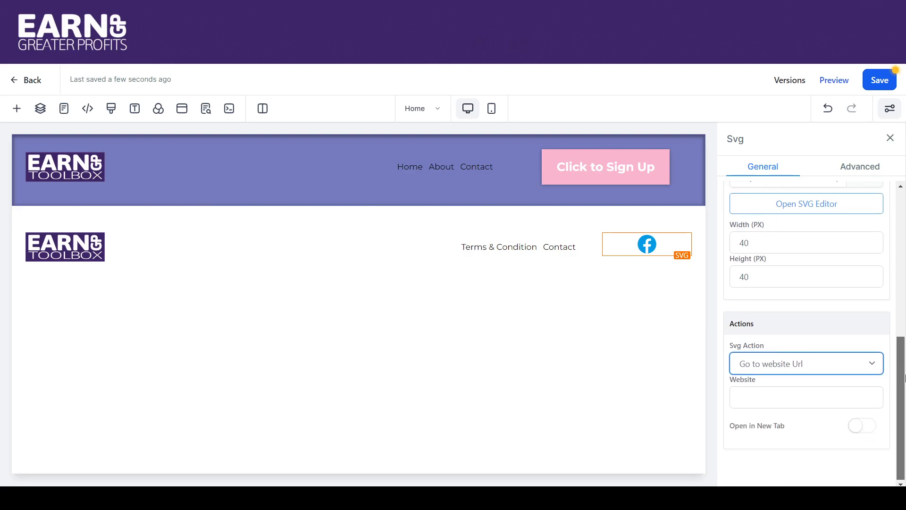
left_click(863, 425)
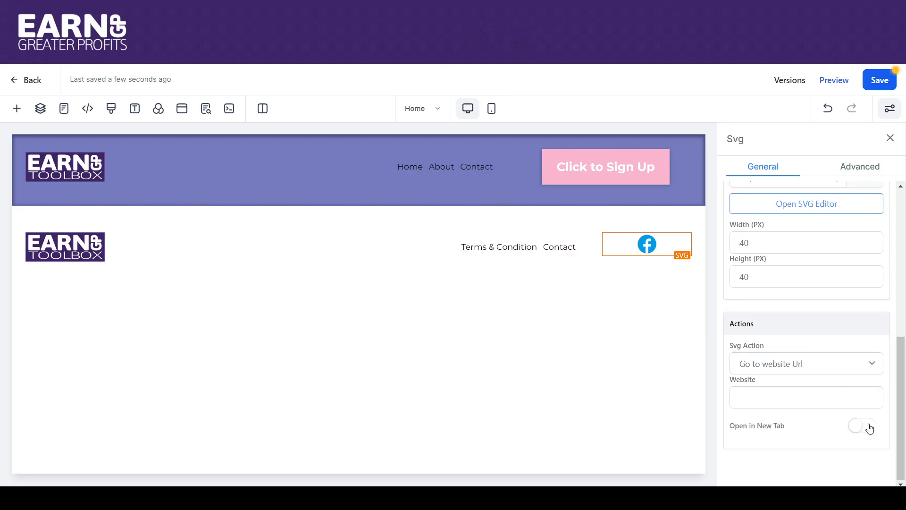
left_click(825, 399)
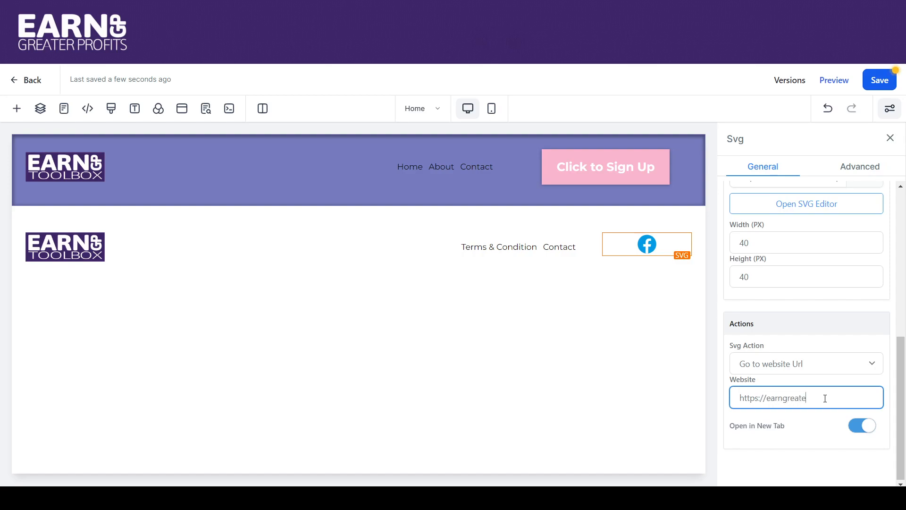
type("https://earngreaterprofits.com")
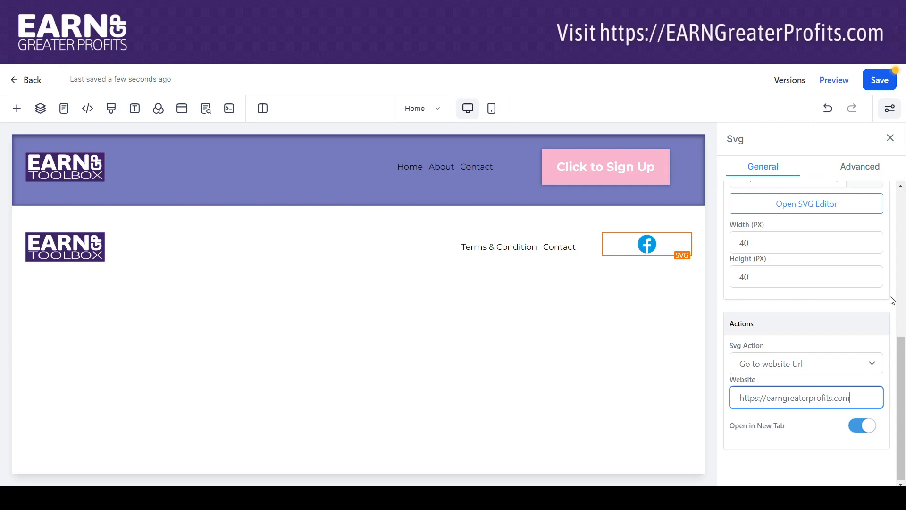
left_click(879, 83)
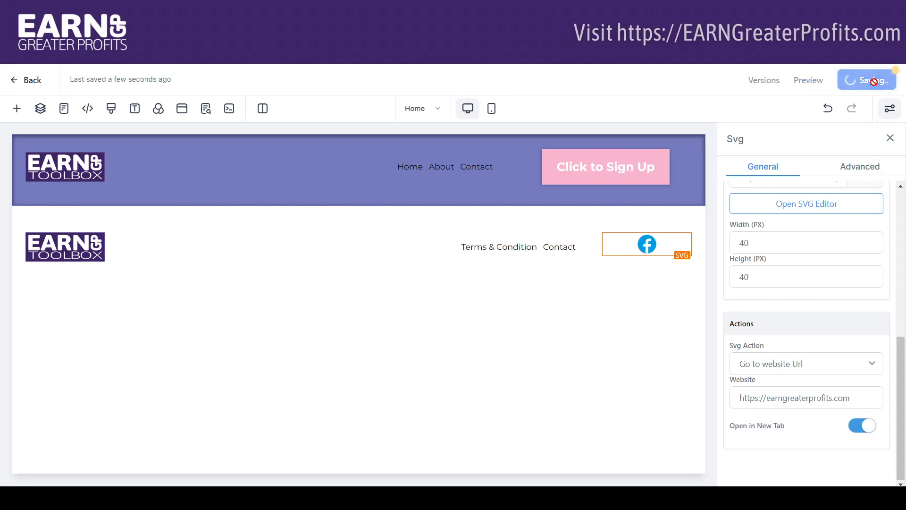
Duplicate the Facebook icon and change the copy's image to Instagram.svg.
mouse_move(642, 254)
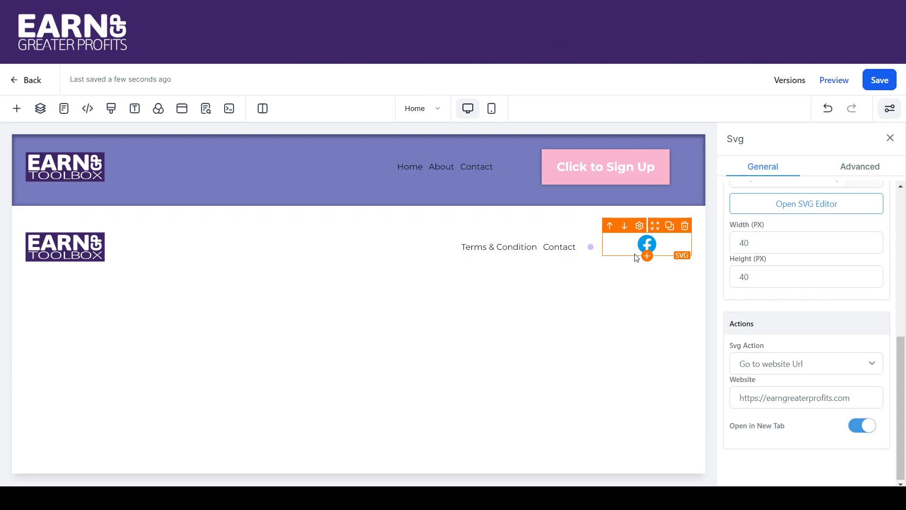
left_click(669, 226)
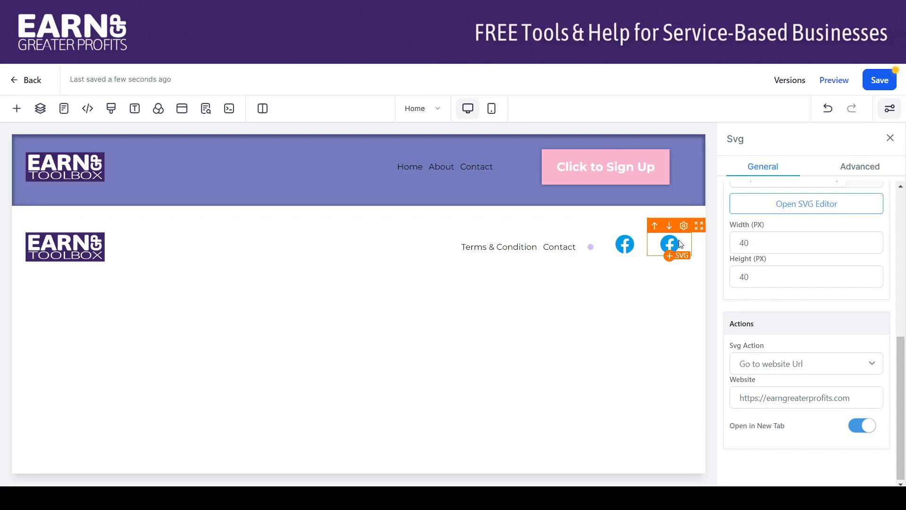
left_click_drag(900, 371, 900, 306)
left_click(865, 313)
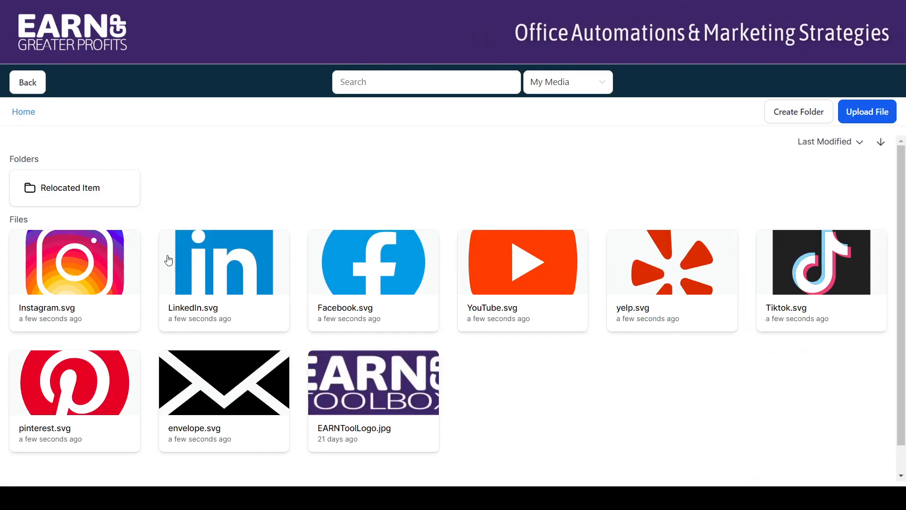
left_click(74, 265)
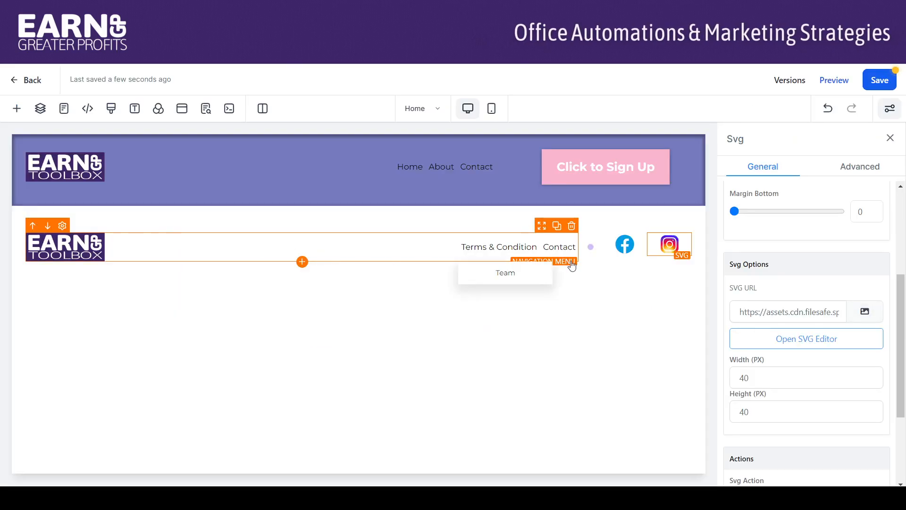
left_click_drag(901, 322, 905, 395)
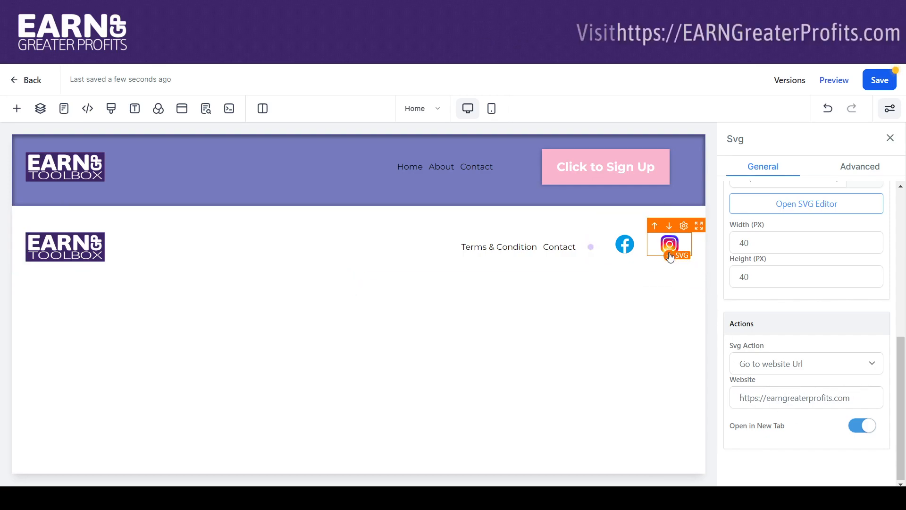
Check the second column's Content Alignment setting in its column layout options.
left_click(603, 270)
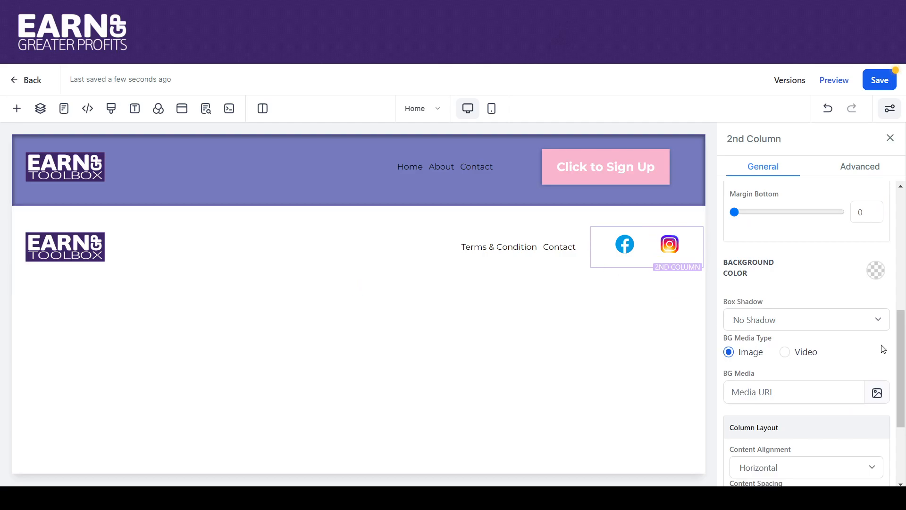
scroll(901, 323, "down", 3)
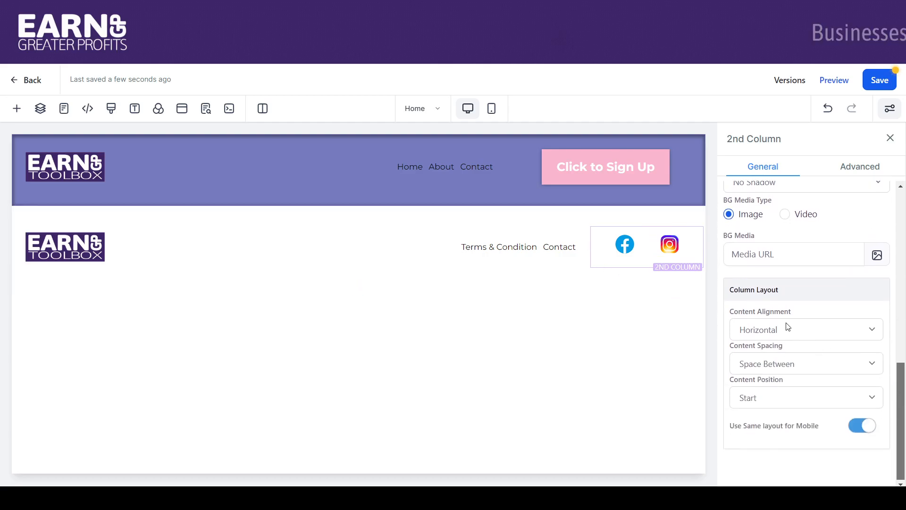
left_click(785, 332)
left_click(776, 345)
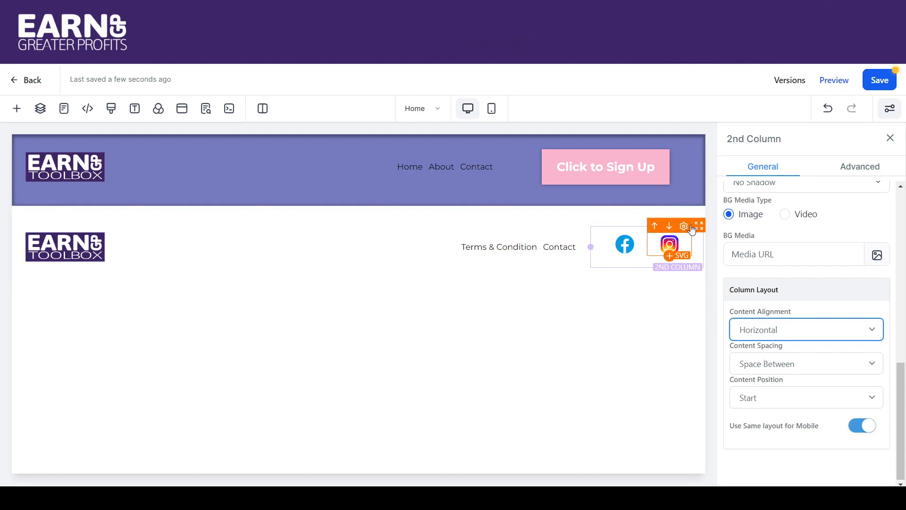
Duplicate the Facebook icon twice in the second column.
left_click(629, 250)
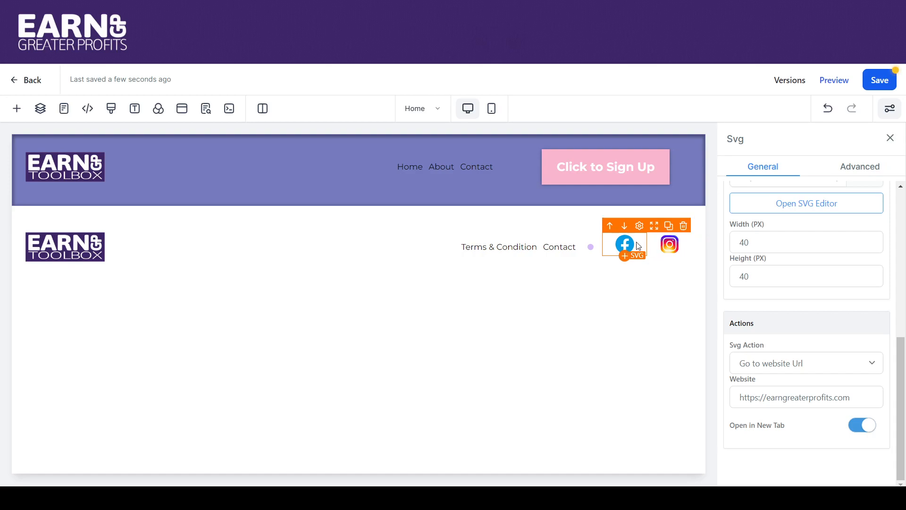
left_click(670, 227)
left_click(669, 226)
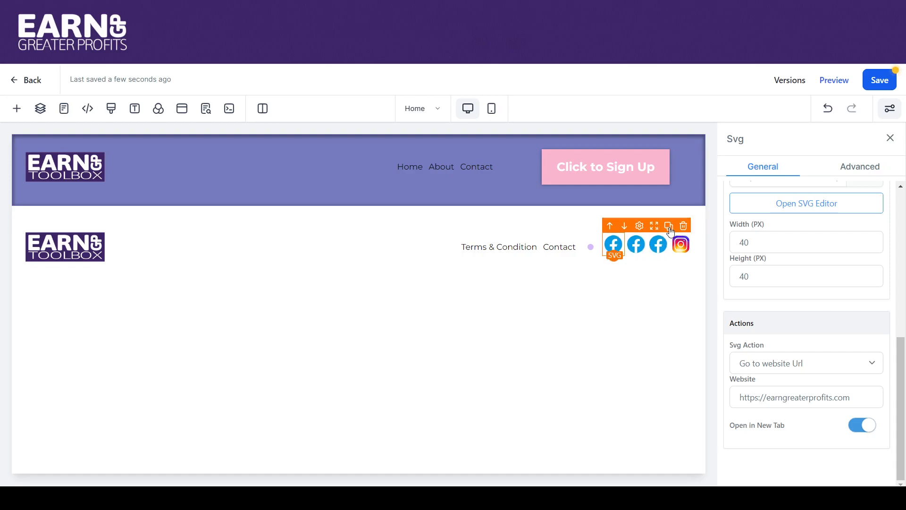
Replace the images of the two copied Facebook icons with YouTube.svg beside Instagram and yelp.svg before it.
left_click(655, 247)
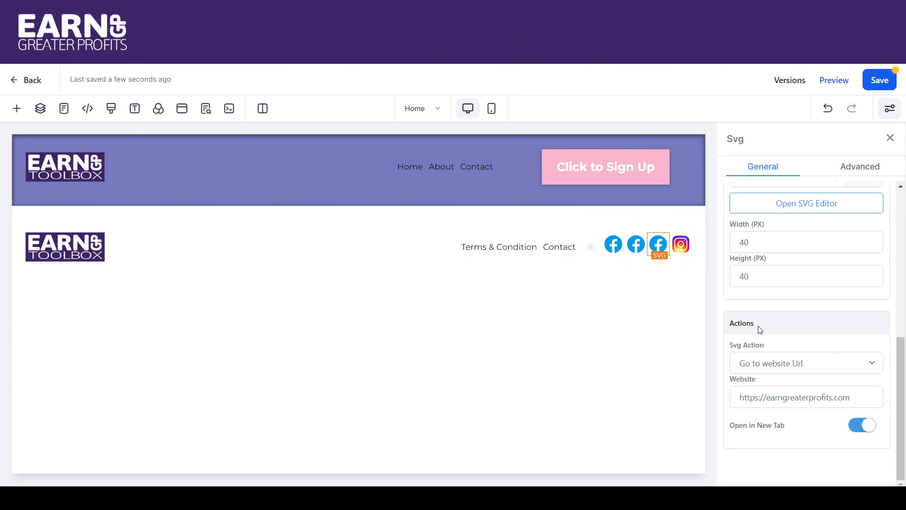
scroll(894, 351, "up", 3)
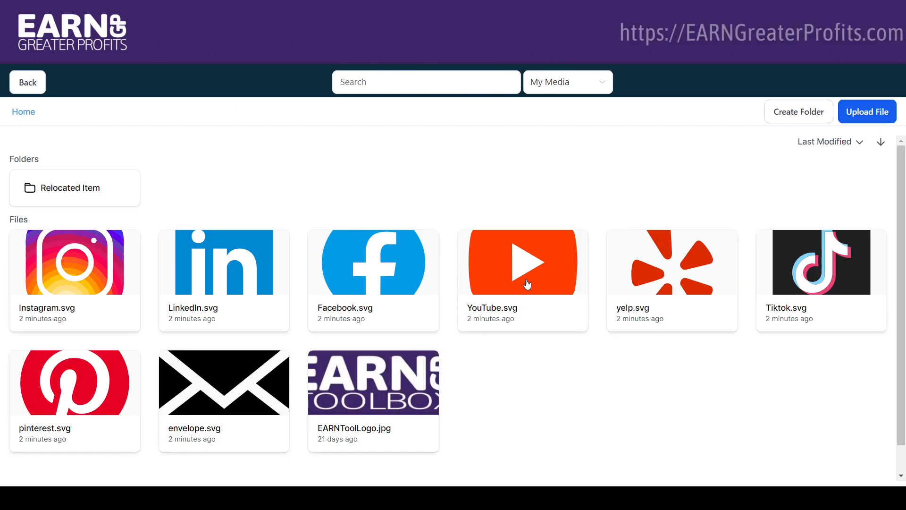
left_click(519, 292)
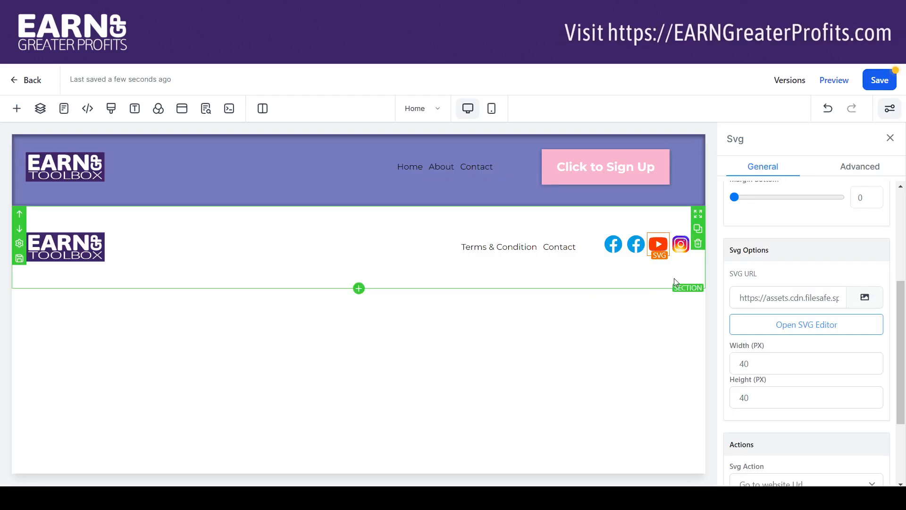
left_click(639, 242)
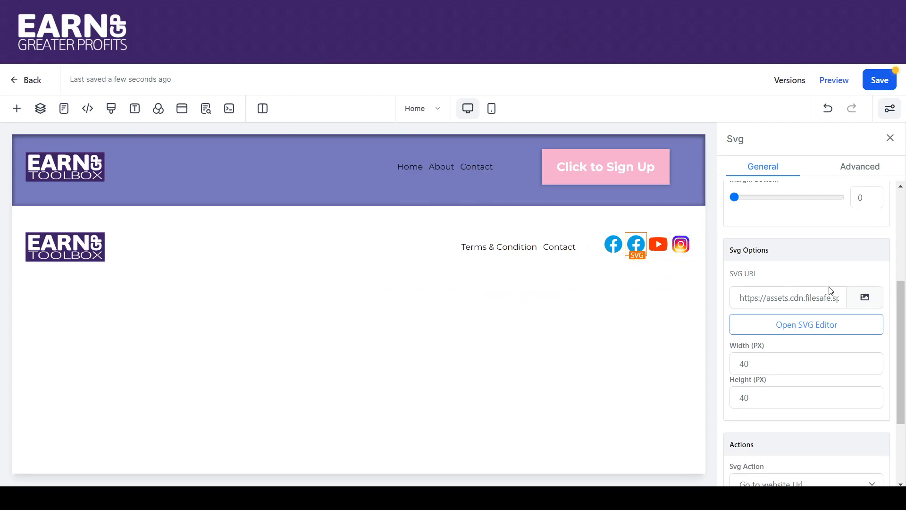
left_click(864, 298)
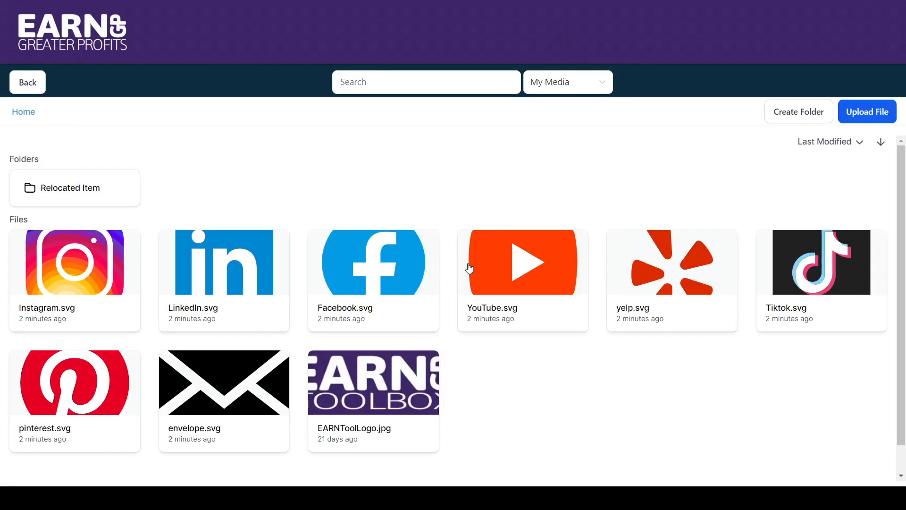
left_click(674, 272)
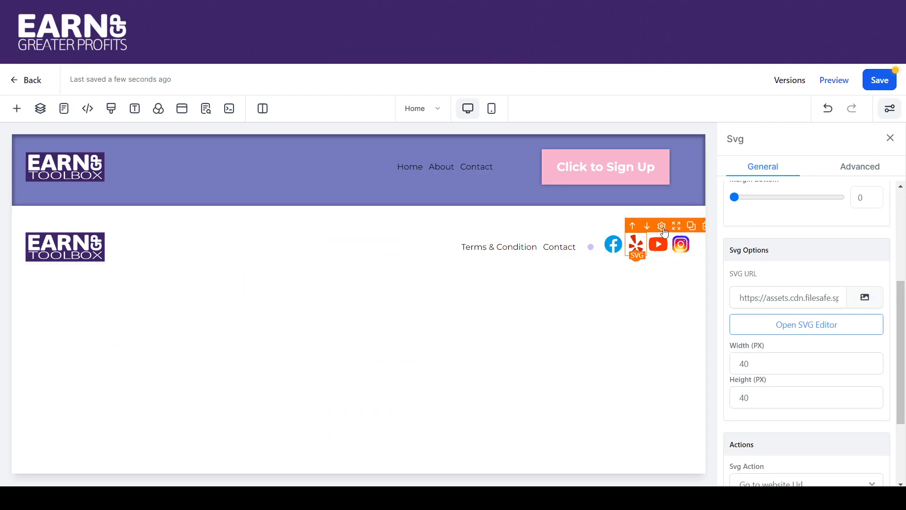
Duplicate the Yelp icon and change the copy's image to envelope.svg.
left_click(691, 226)
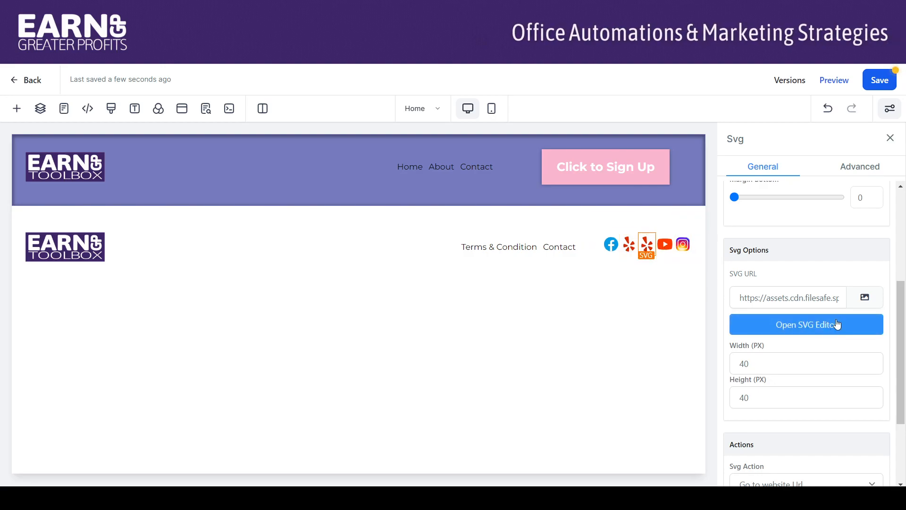
left_click(864, 298)
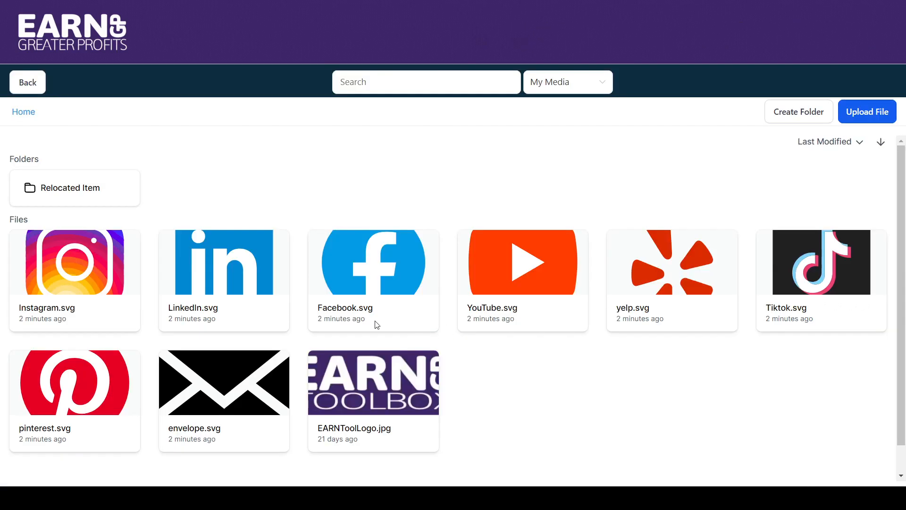
left_click(214, 405)
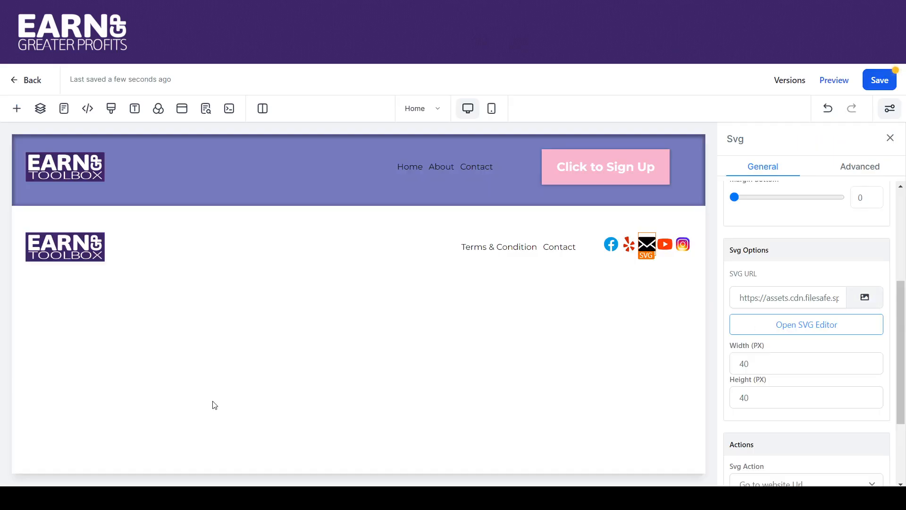
Clear the website address from the envelope icon's link action.
left_click_drag(902, 302, 904, 364)
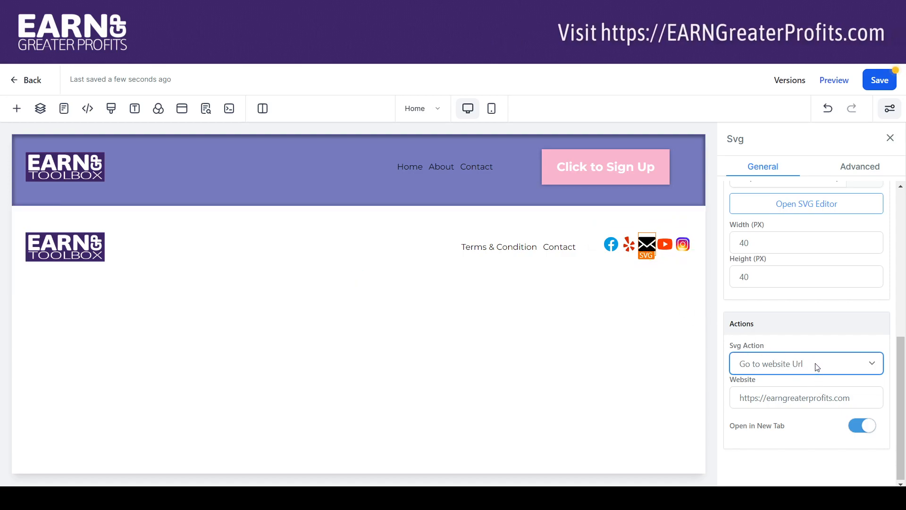
left_click_drag(843, 403, 737, 404)
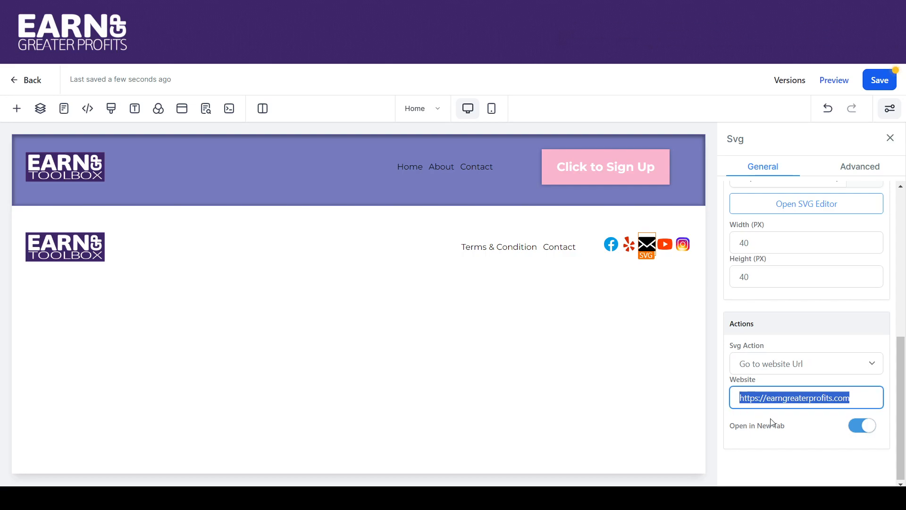
type("email")
key("BackSpace")
key("BackSpace")
key("BackSpace")
key("BackSpace")
key("BackSpace")
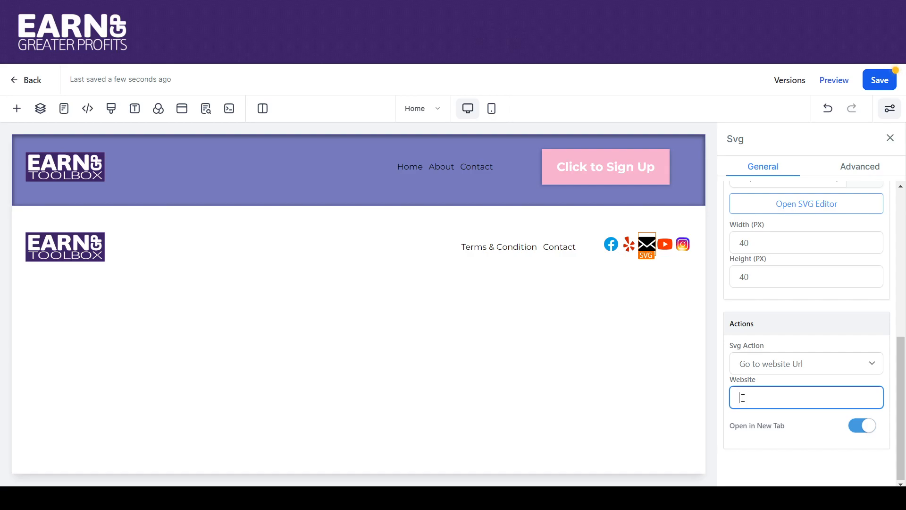
Move the envelope icon to the front of the icon row, ahead of Facebook.
mouse_move(645, 250)
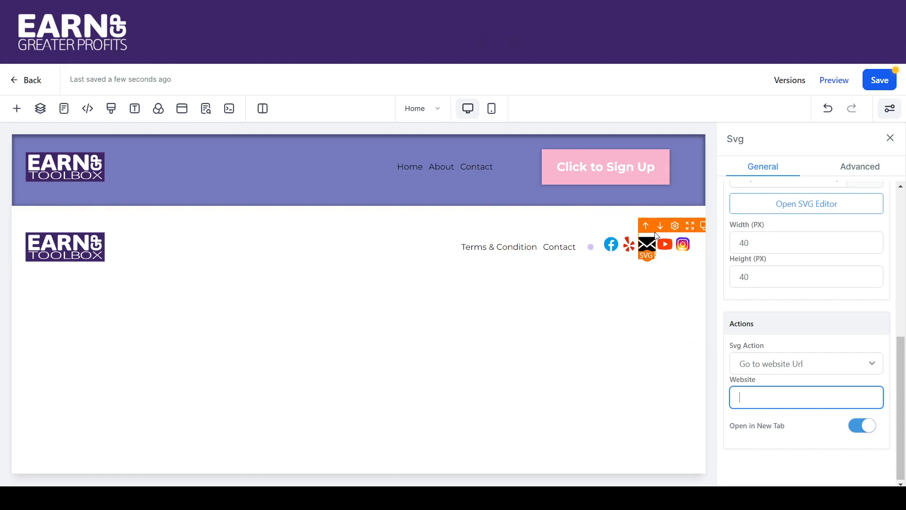
left_click(676, 229)
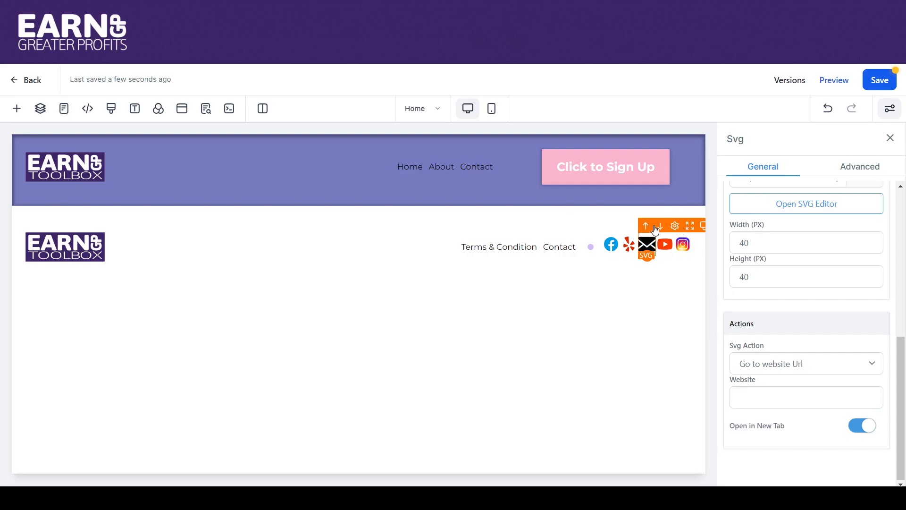
left_click(645, 230)
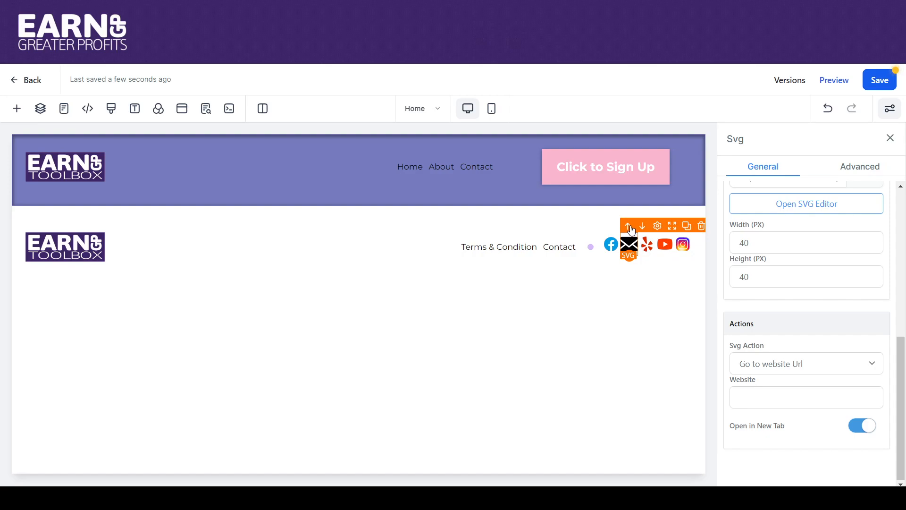
left_click(629, 226)
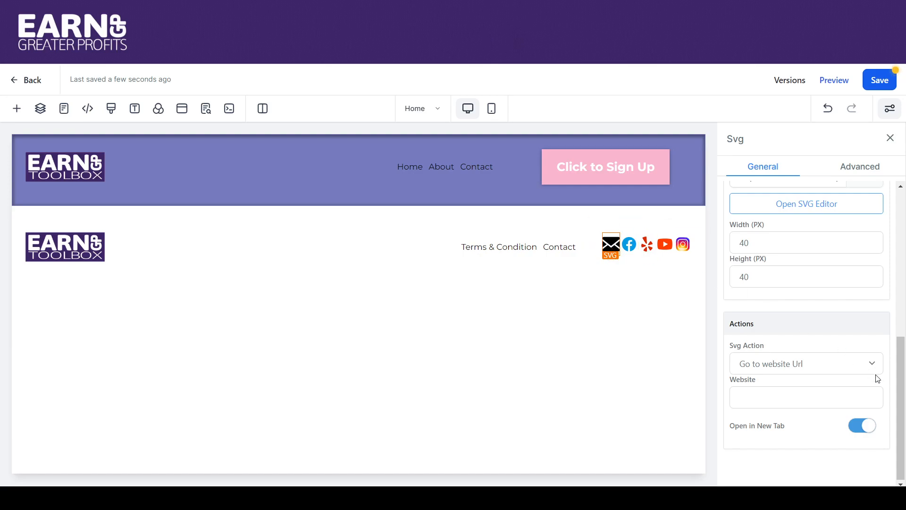
Recolor the envelope icon with the header's purple-blue from the global palette in the SVG Editor and save it.
left_click_drag(902, 361, 885, 295)
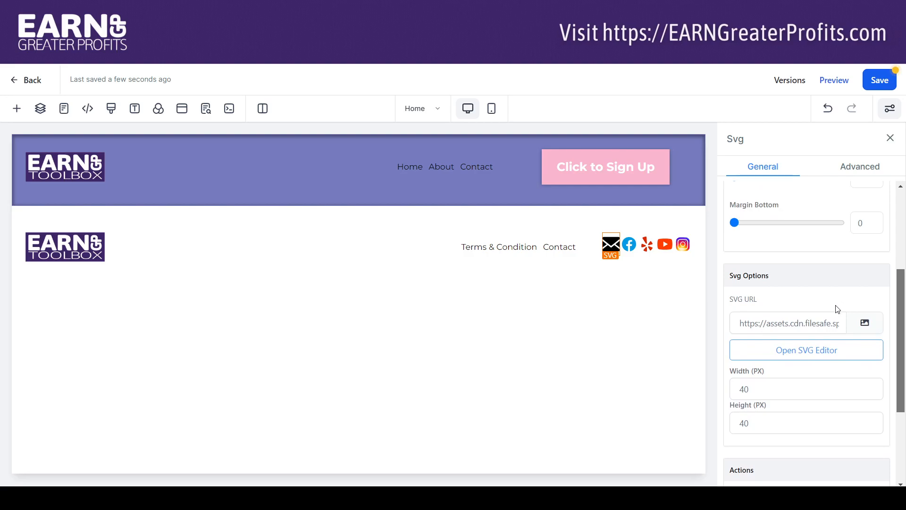
left_click(830, 351)
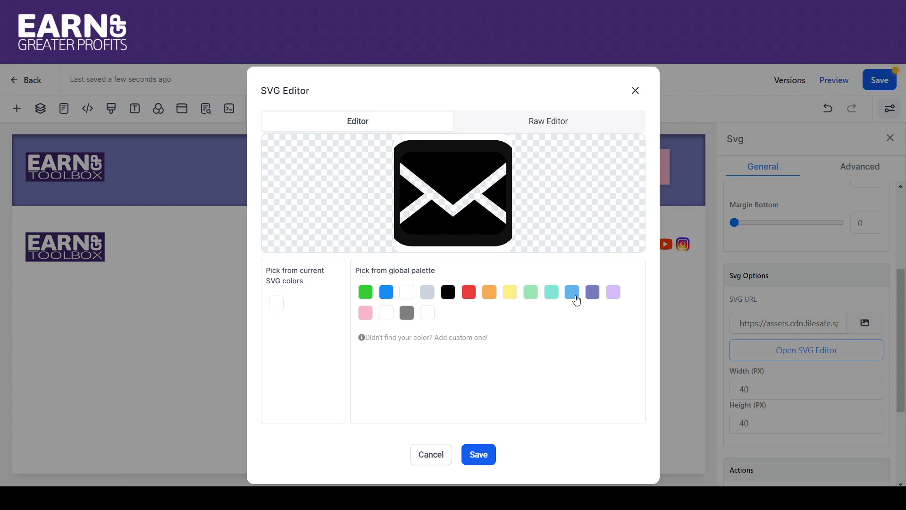
left_click(592, 293)
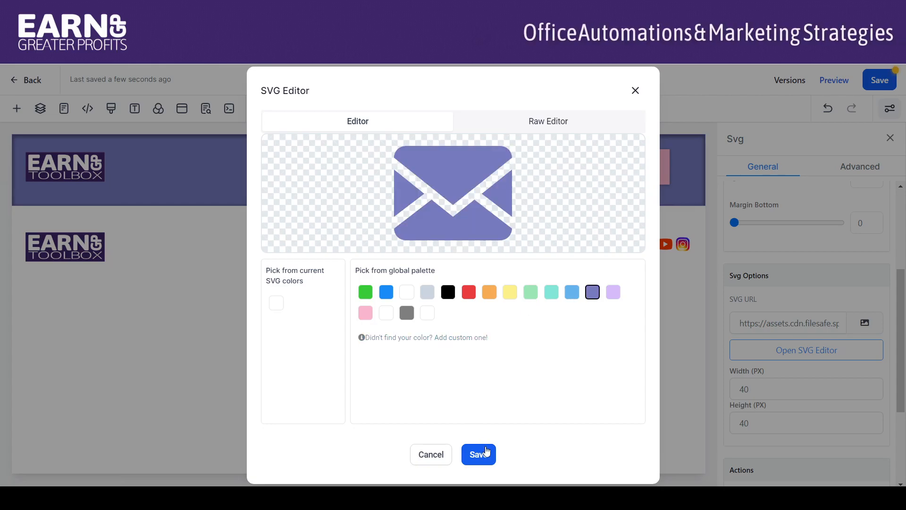
left_click(479, 454)
left_click(655, 282)
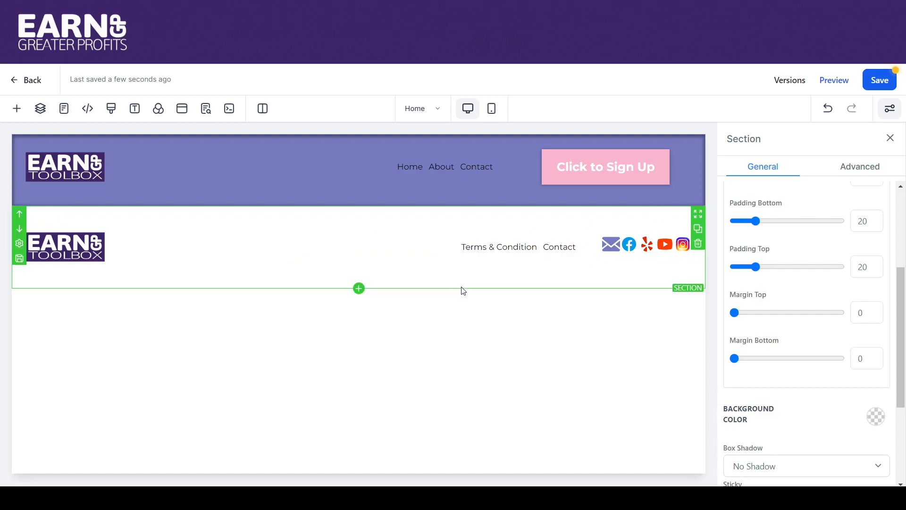
Set the background color of the section below the header to the palette pink used on the Click to Sign Up button.
left_click_drag(902, 274, 903, 339)
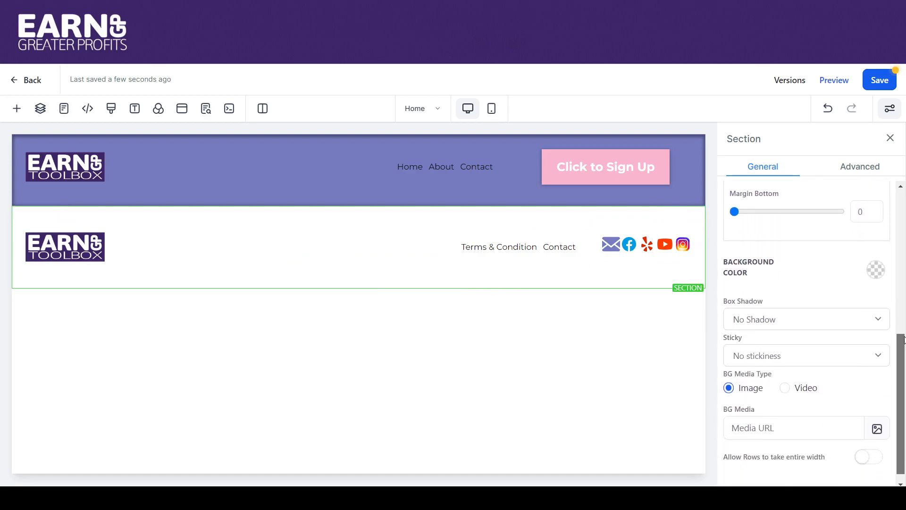
left_click(876, 271)
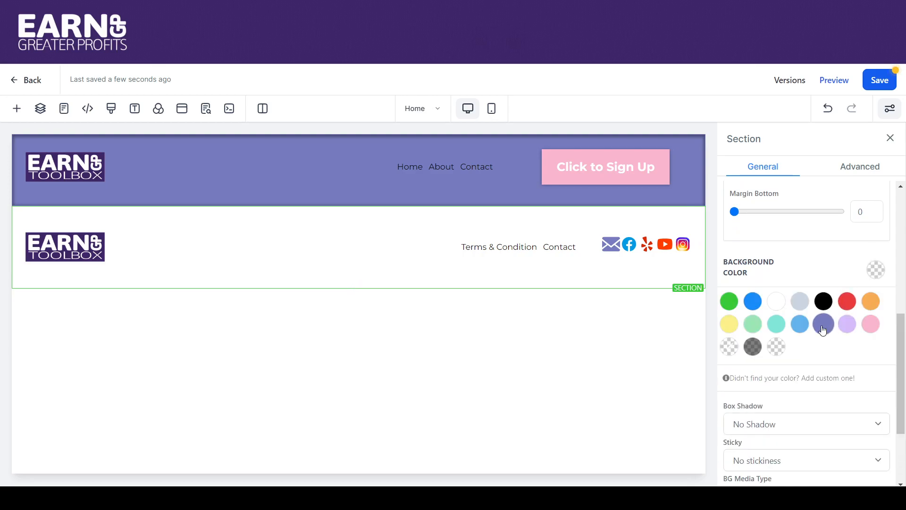
left_click(870, 329)
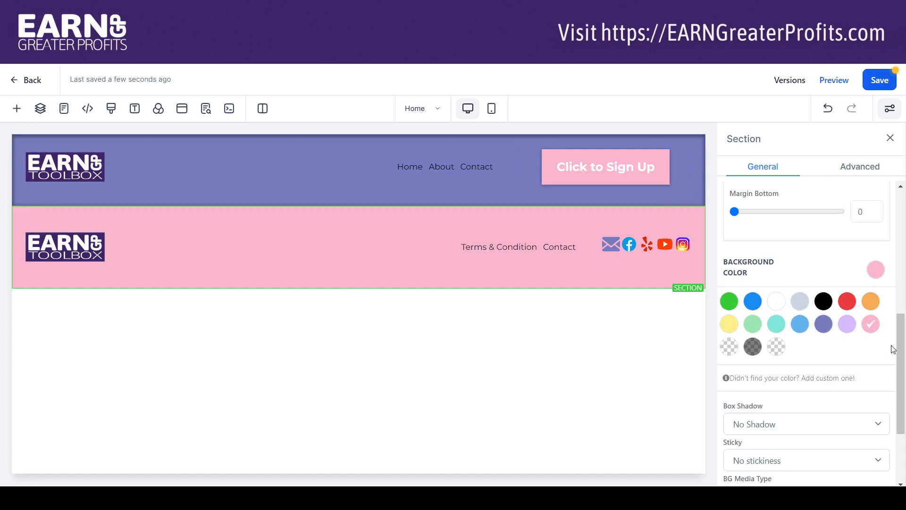
left_click_drag(903, 349, 904, 386)
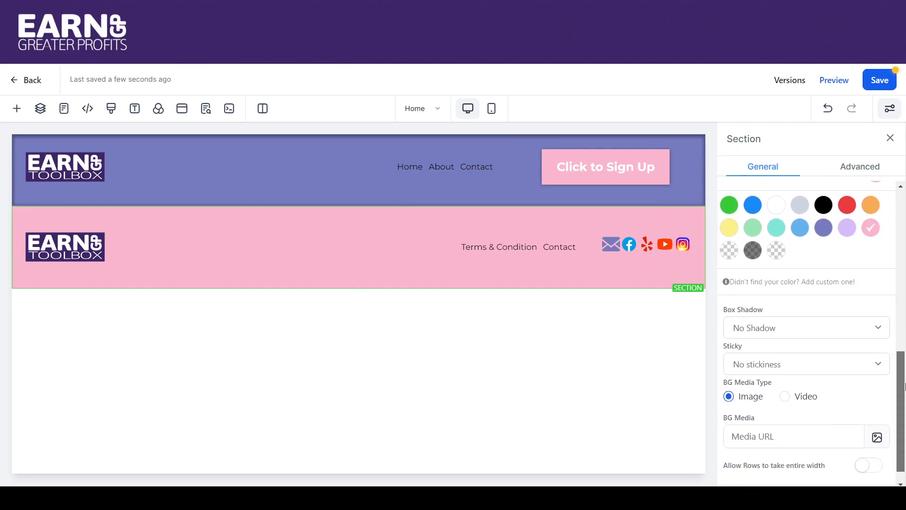
left_click(878, 331)
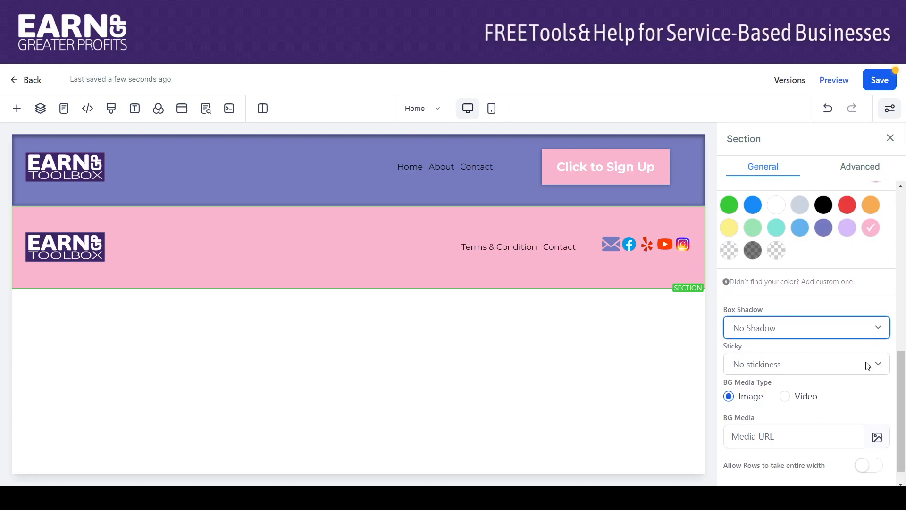
Set the pink section's bottom and top padding to 0 and save the page.
left_click_drag(903, 374, 904, 202)
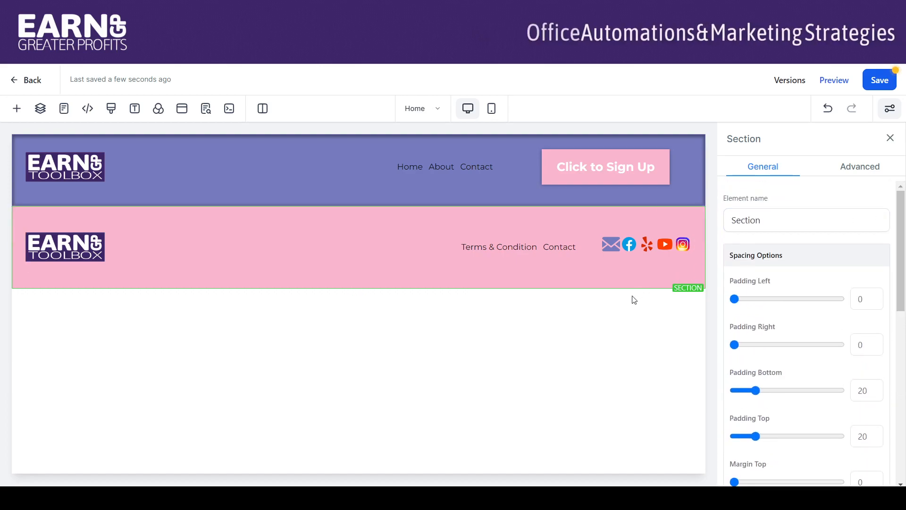
left_click_drag(904, 285, 896, 360)
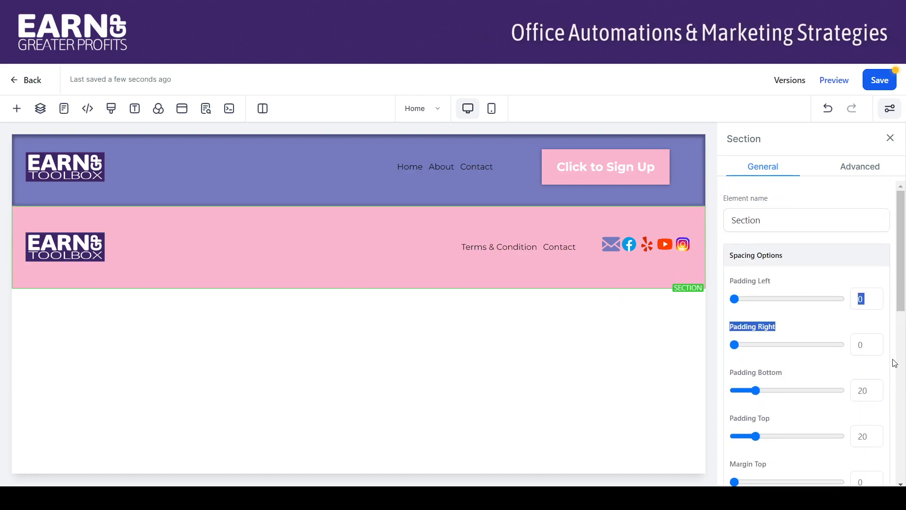
left_click_drag(877, 389, 828, 390)
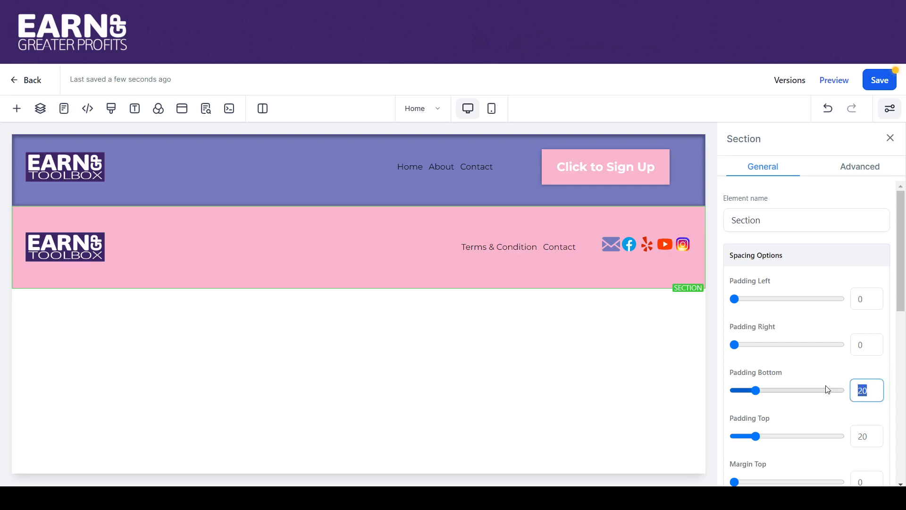
type("0")
key("Tab")
type("0")
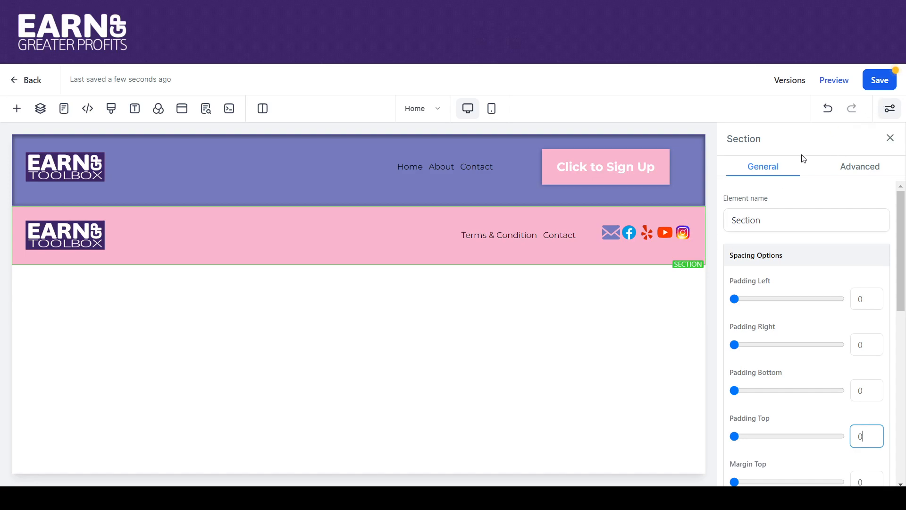
left_click(878, 80)
Rename the pink section to Footer Navigation.
mouse_move(500, 251)
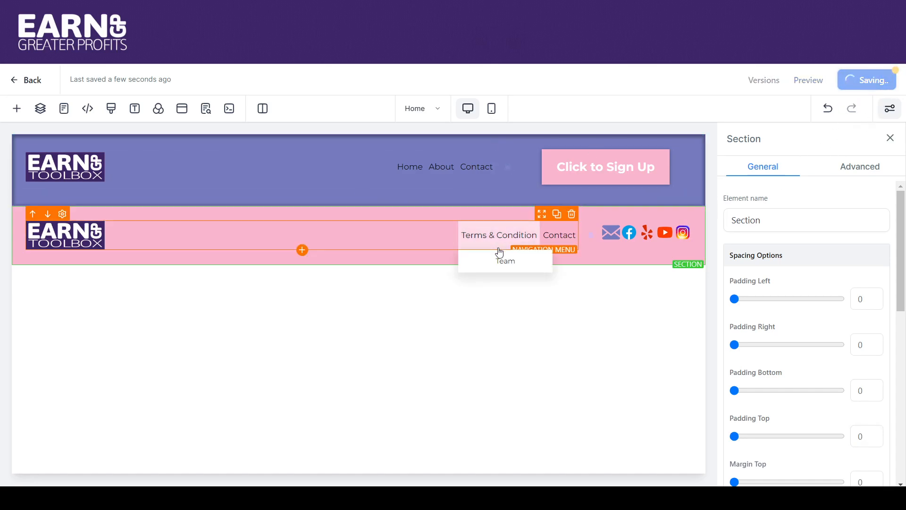
left_click(623, 265)
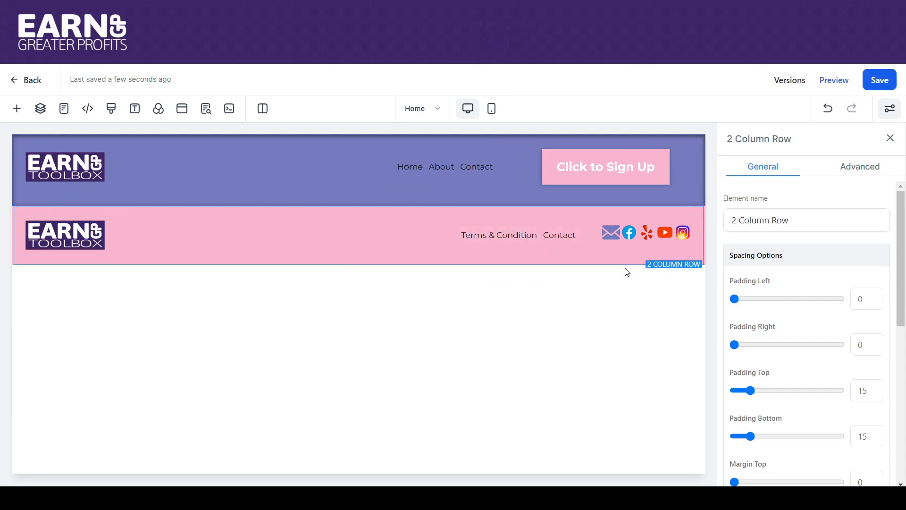
left_click(706, 259)
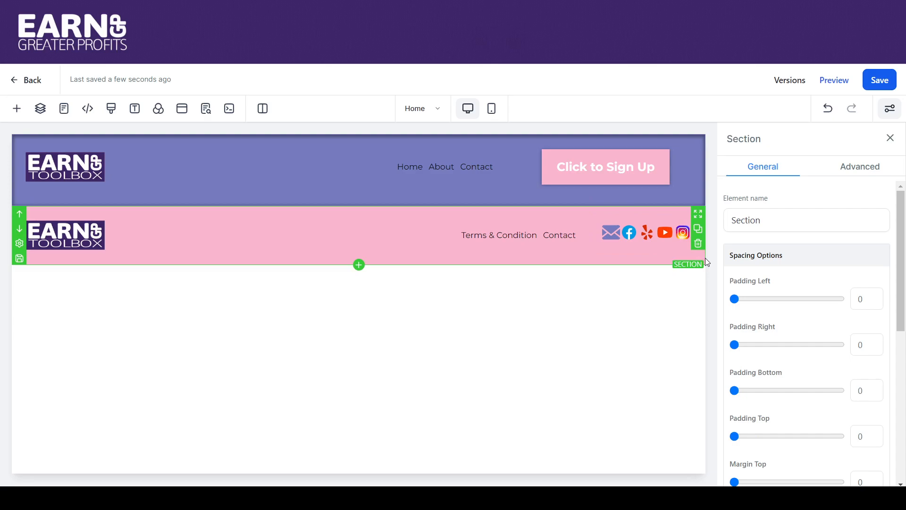
left_click_drag(830, 219, 688, 223)
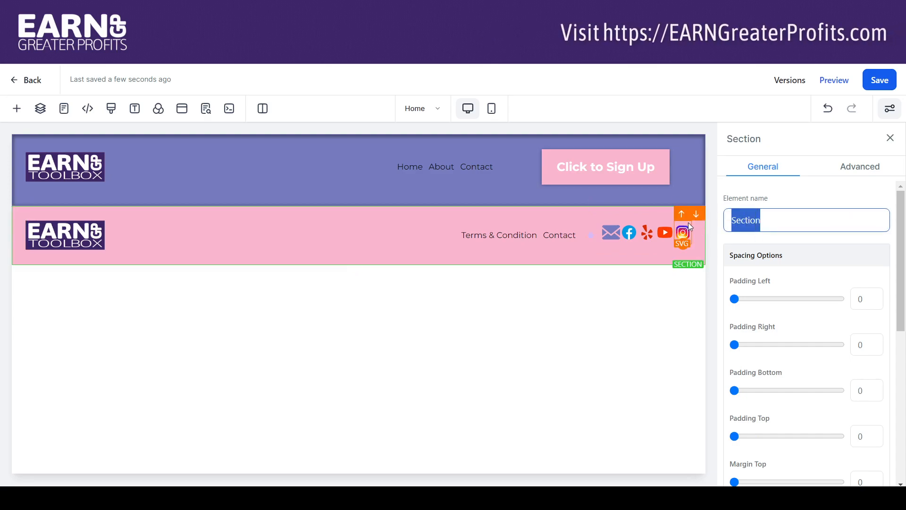
type("Footer Nav")
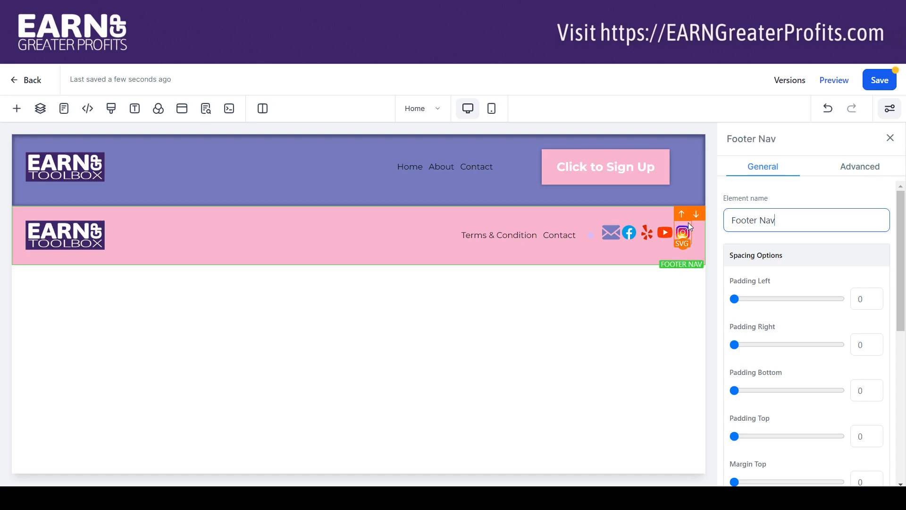
type("igation")
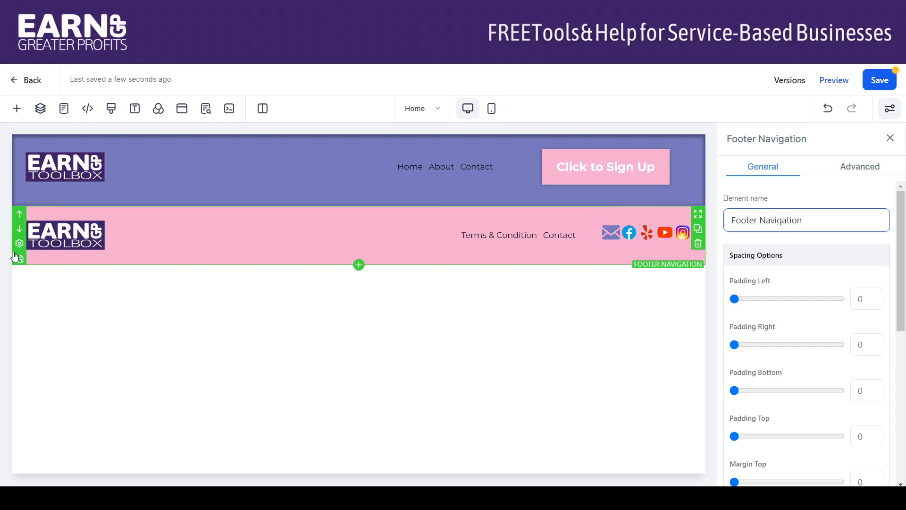
Save the footer section as an asset named Footer Navigation, added to Global Sections.
left_click(19, 259)
left_click(366, 266)
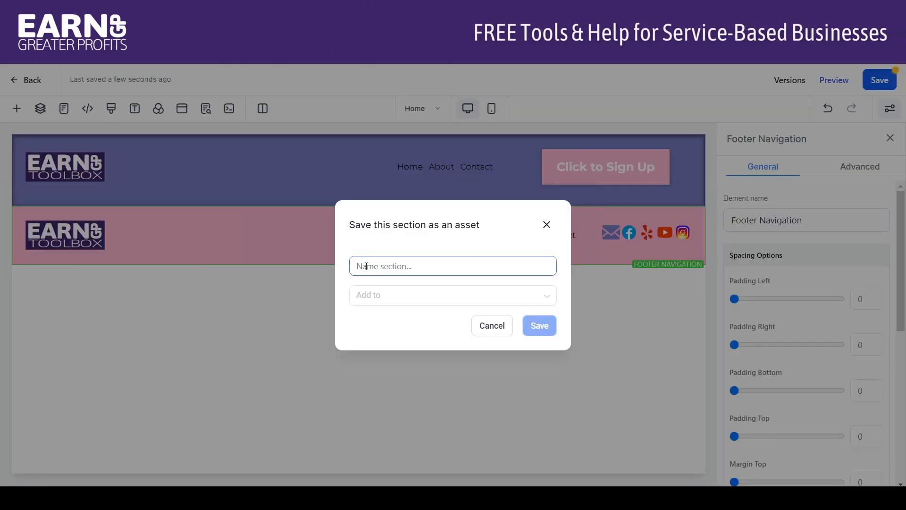
type("Footer Na")
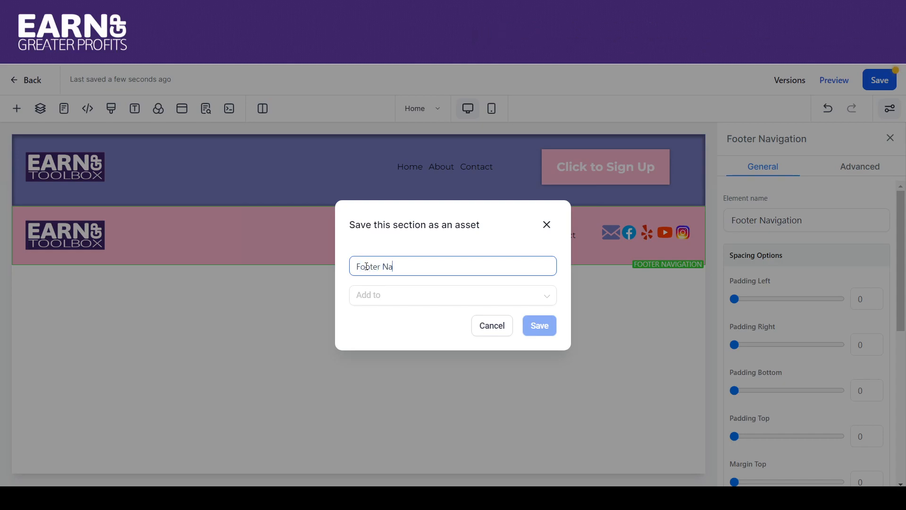
type("vigation")
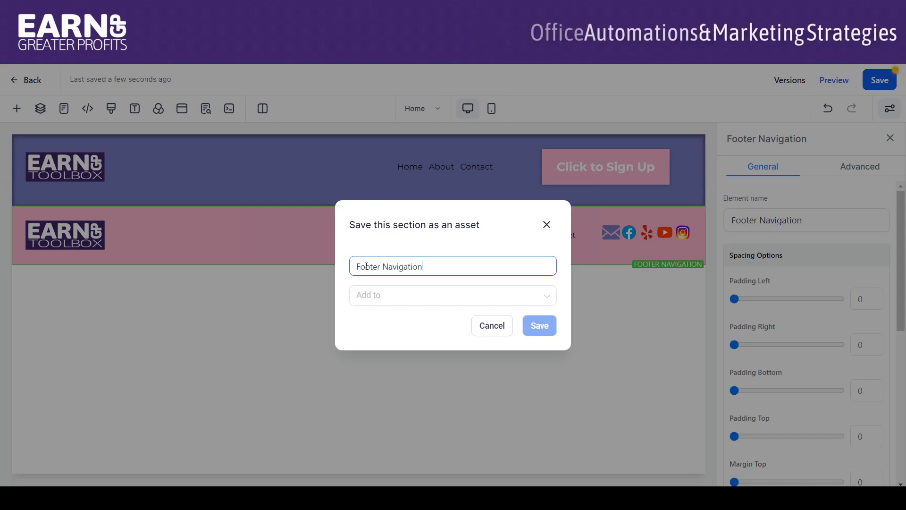
left_click(372, 295)
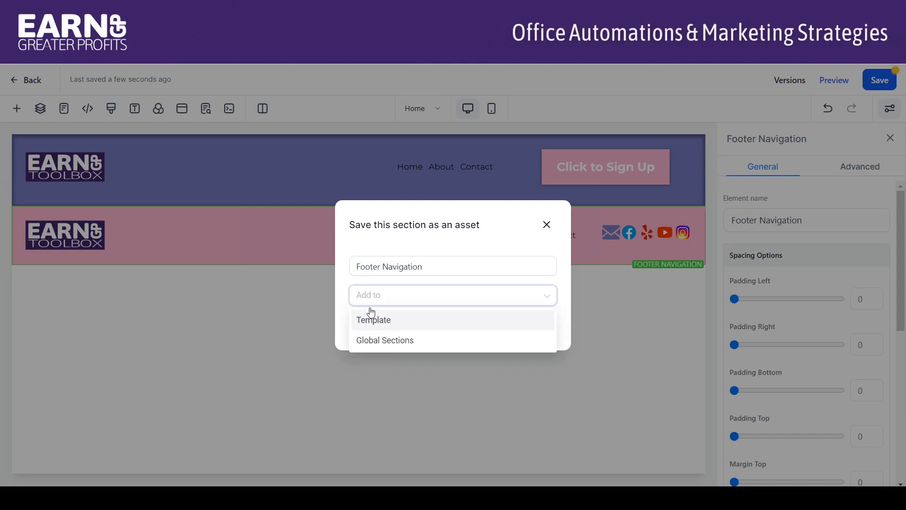
left_click(368, 340)
left_click(540, 328)
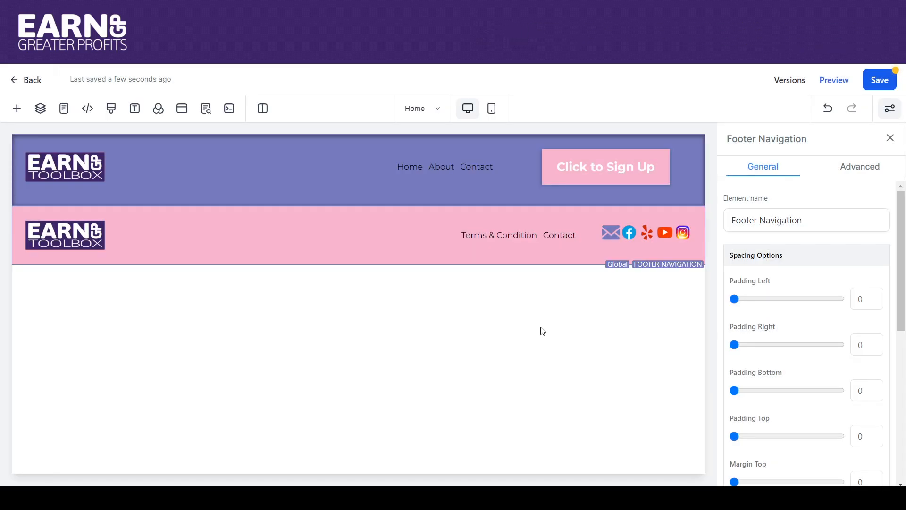